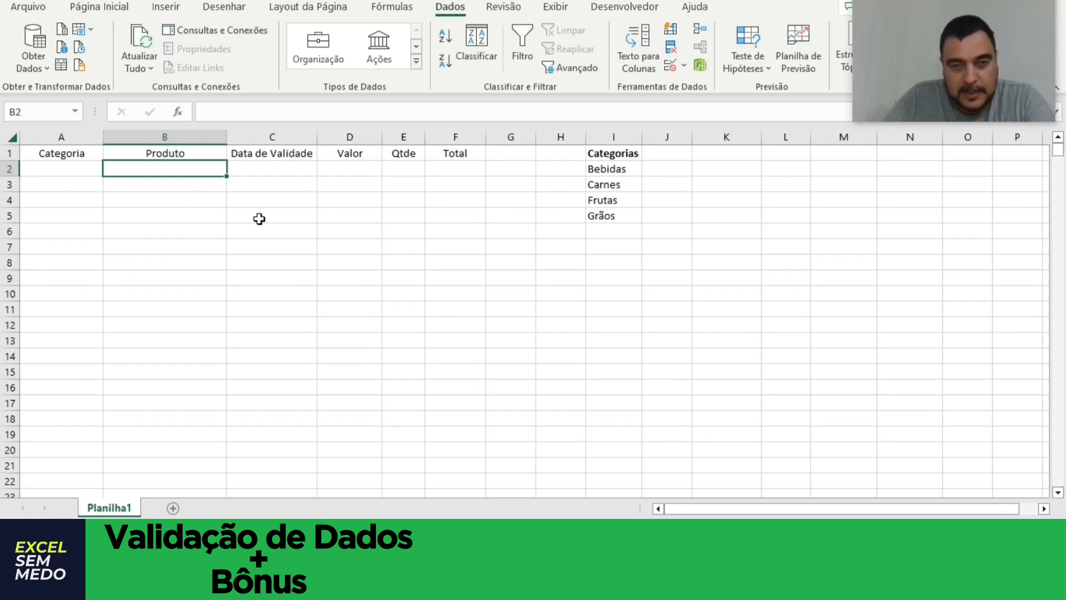
Examine the empty Categoria column and the list of allowed categories in column I.
left_click_drag(77, 177, 61, 384)
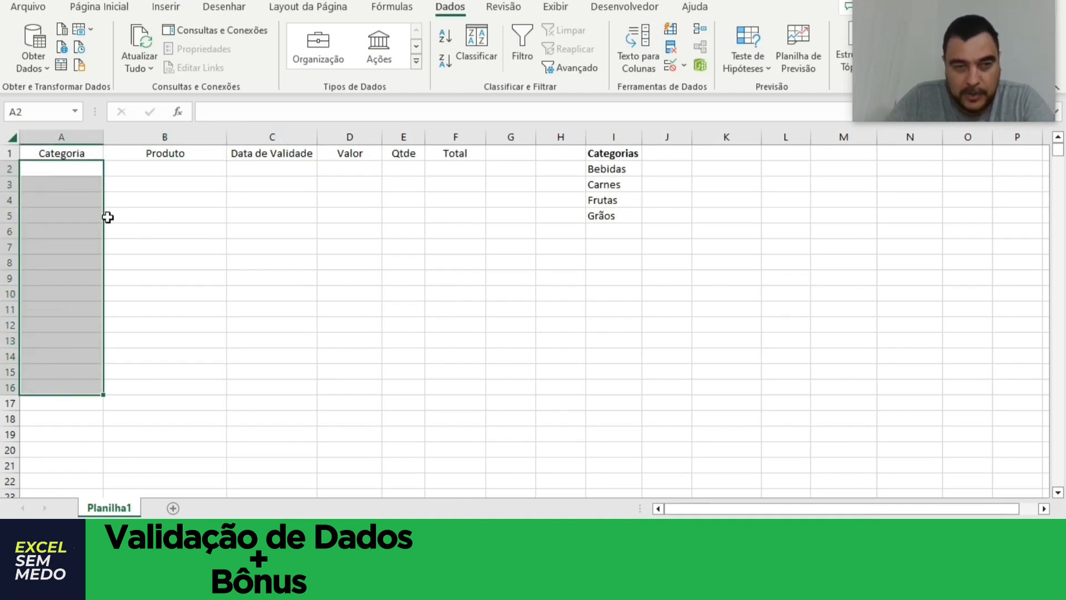
left_click(614, 262)
left_click(64, 169)
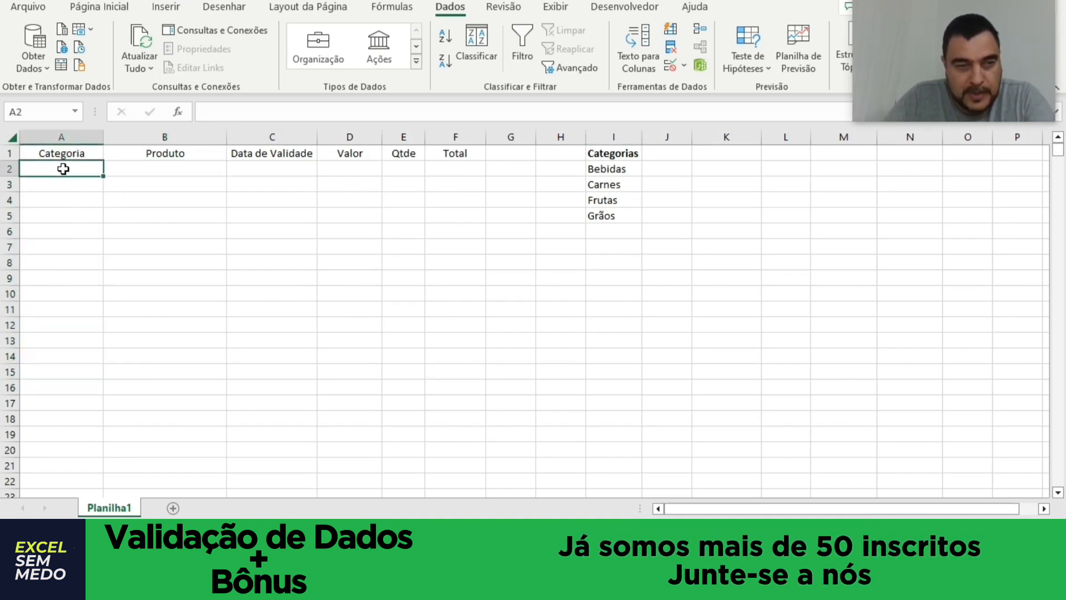
left_click_drag(64, 169, 38, 373)
left_click(412, 170)
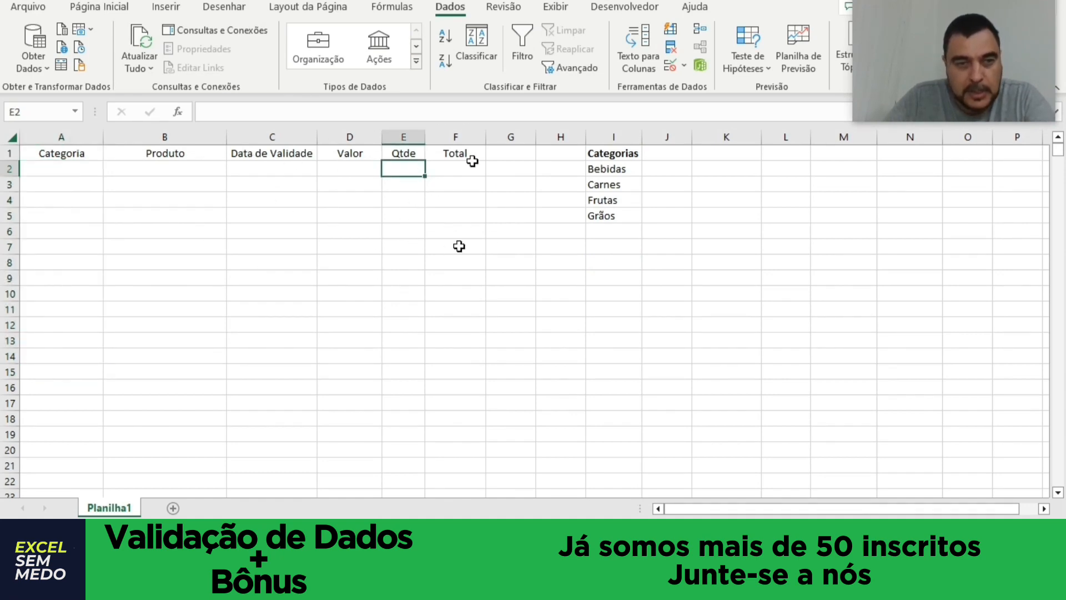
left_click(341, 218)
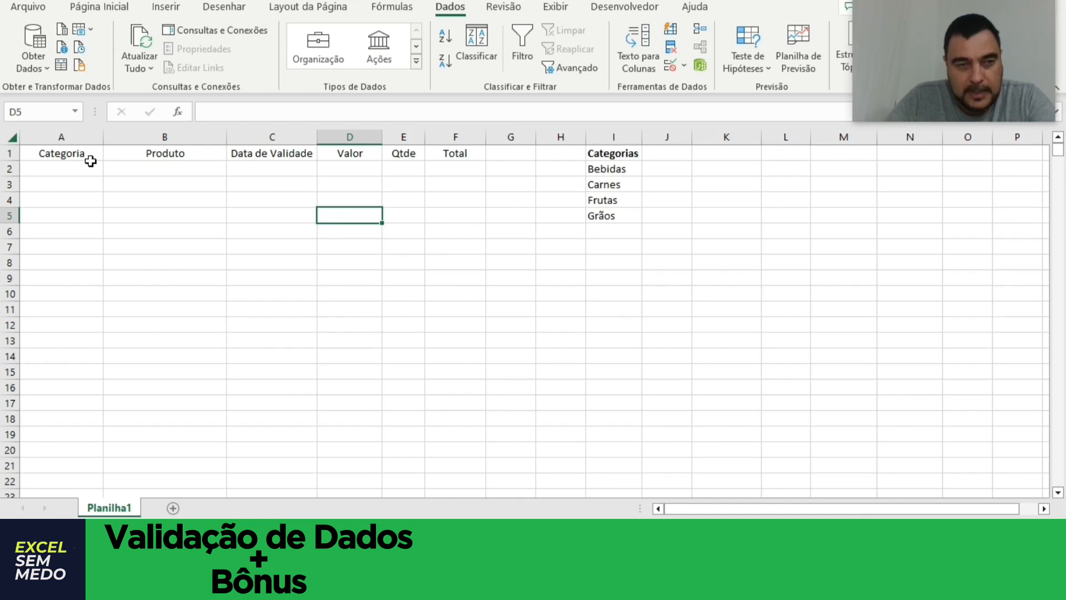
left_click_drag(89, 167, 61, 451)
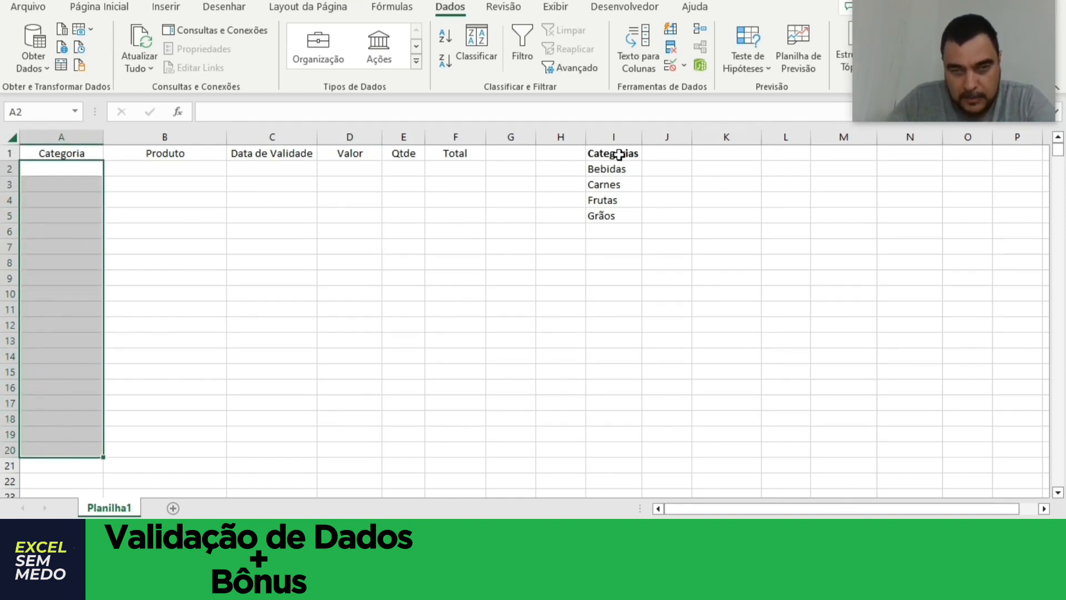
left_click_drag(619, 155, 614, 212)
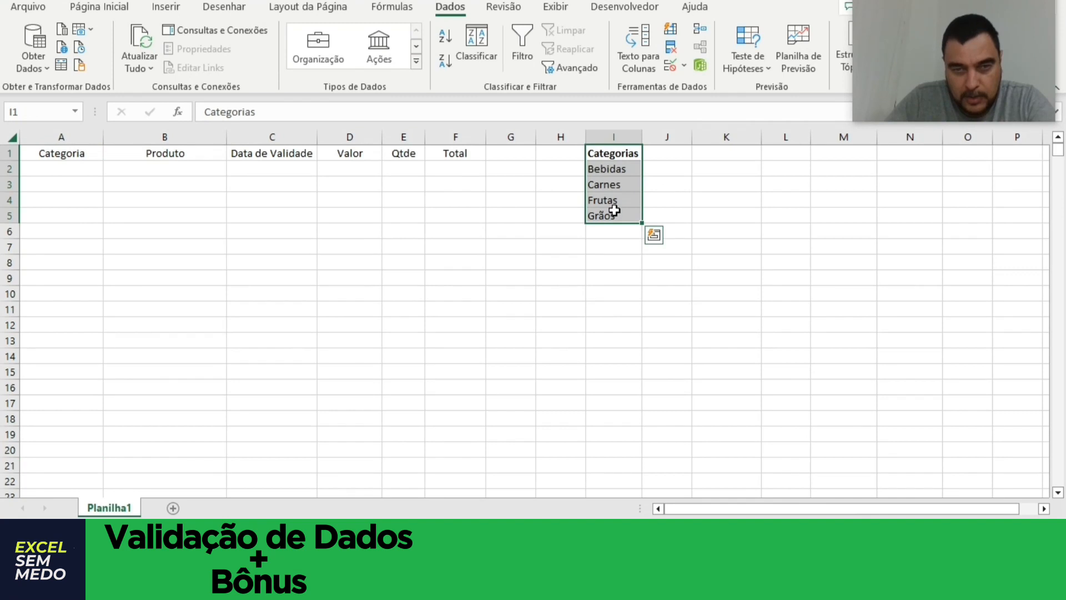
left_click(626, 170)
left_click(631, 191)
left_click(628, 199)
left_click(629, 220)
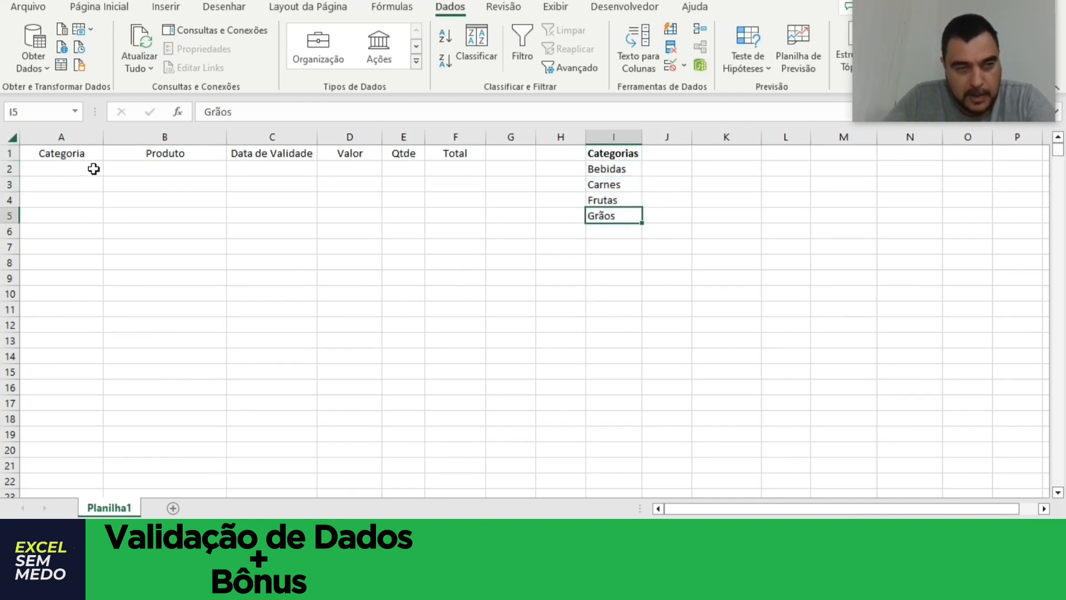
Apply data validation that allows any value to cells A2:A20 of the Categoria column.
left_click_drag(93, 169, 71, 433)
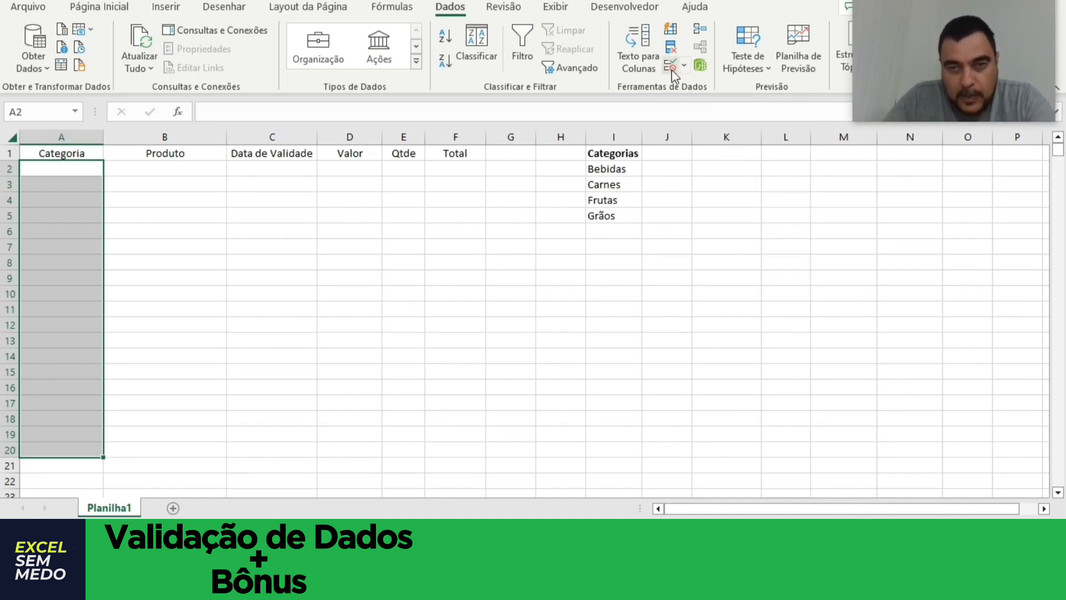
left_click(686, 71)
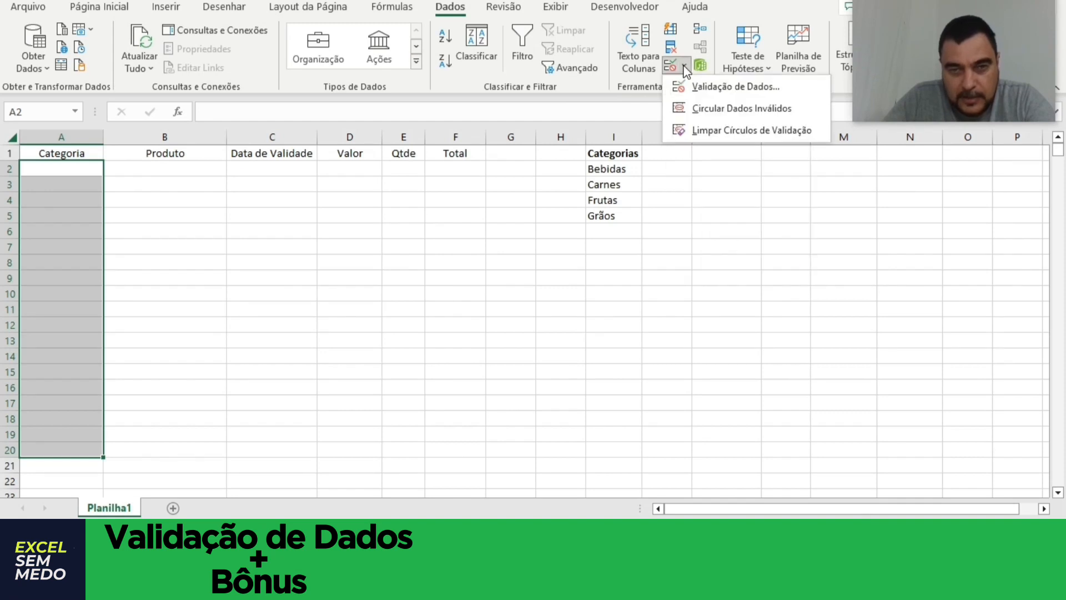
left_click(713, 87)
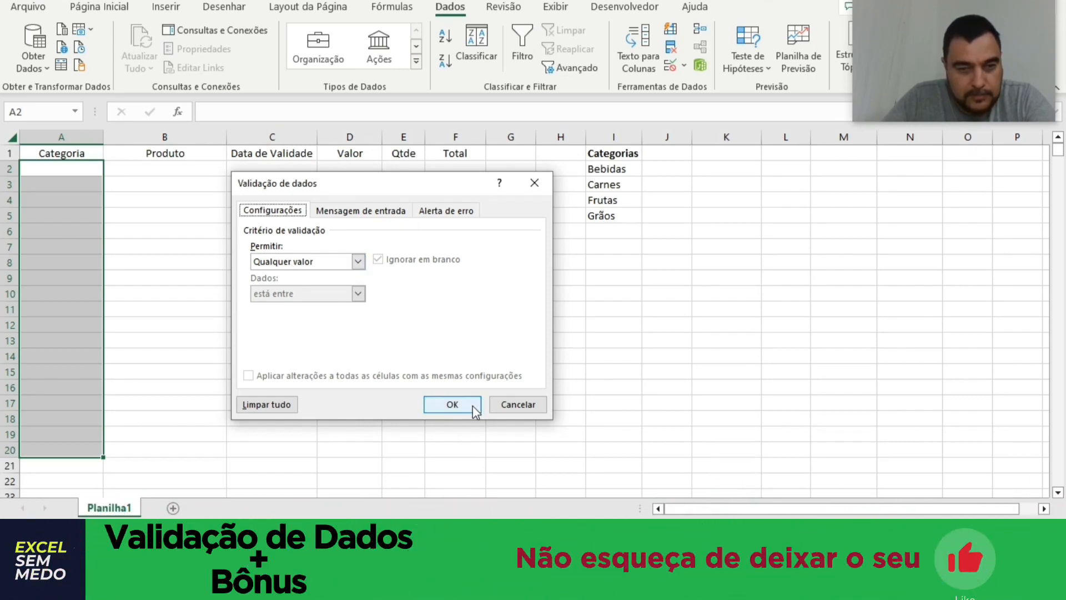
left_click(475, 411)
Test cell A4 by entering the text "kajdhhjksh", and delete the entry.
left_click(65, 200)
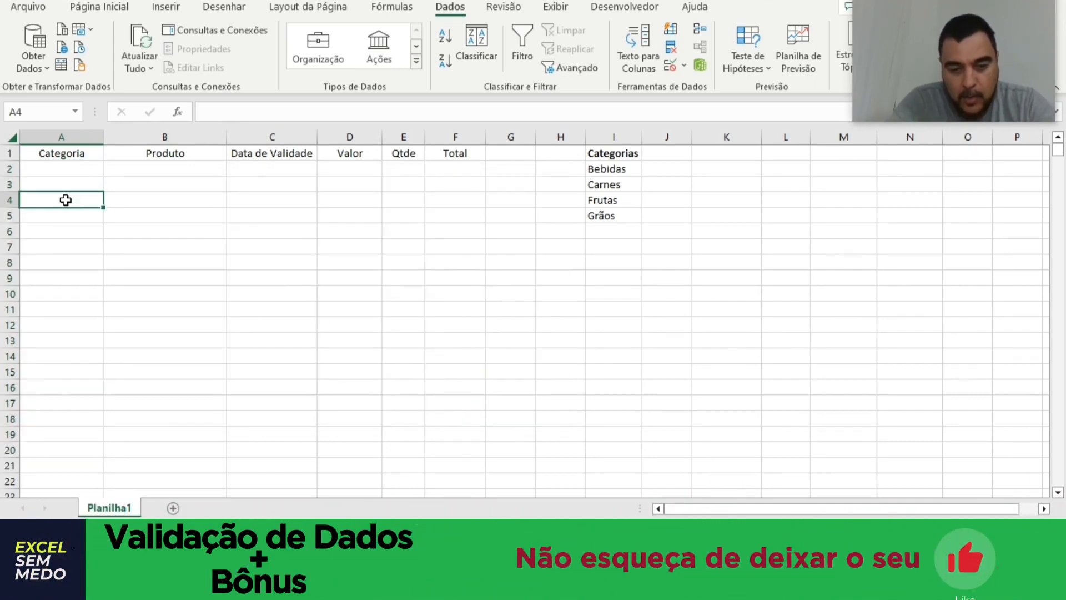
type("kajdhhjksh")
key("Return")
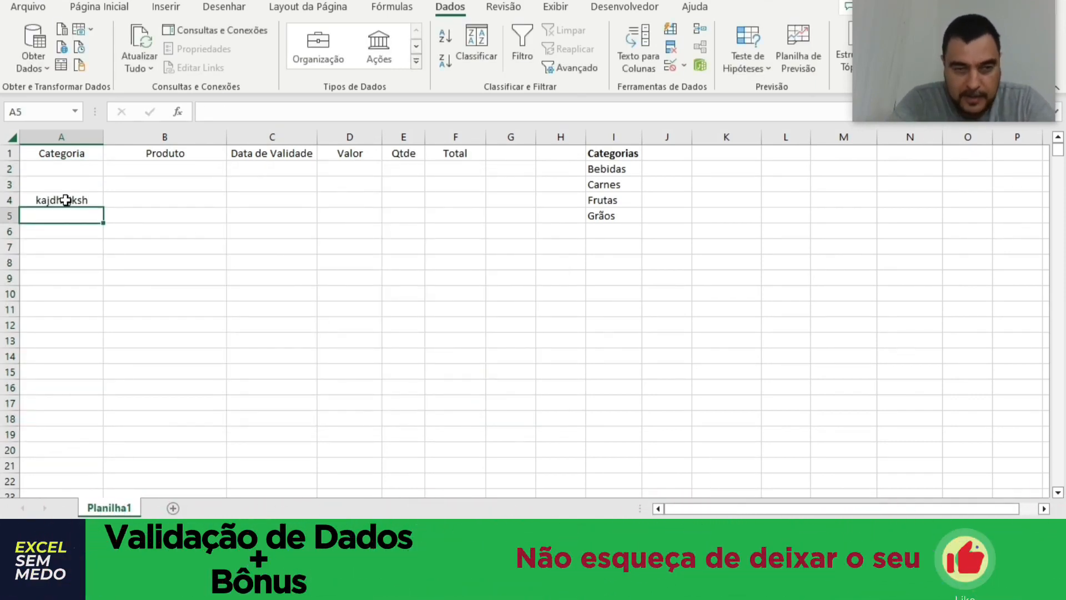
left_click(67, 200)
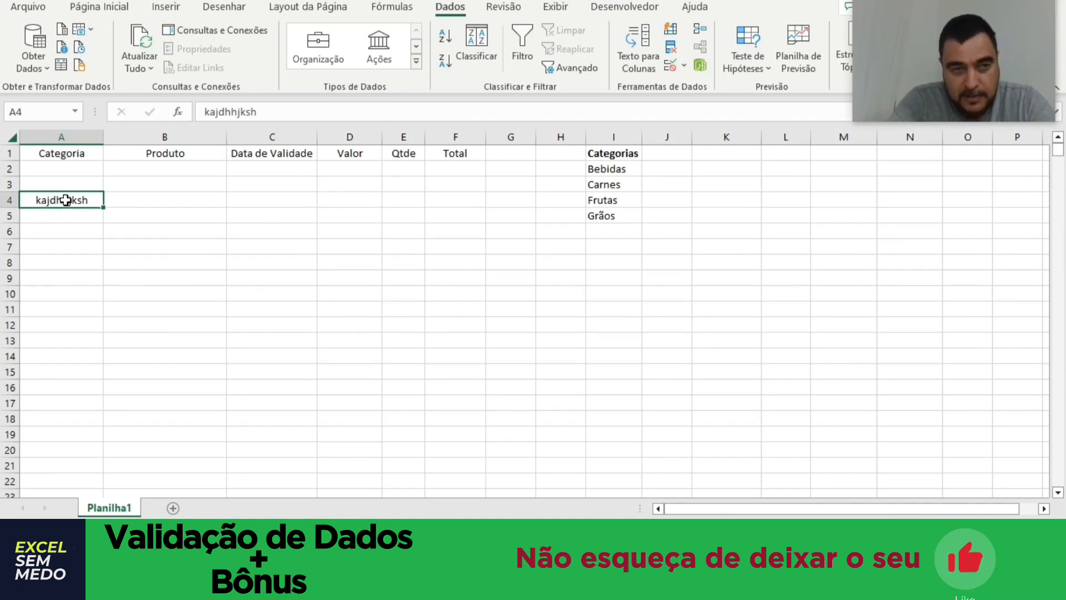
key("Delete")
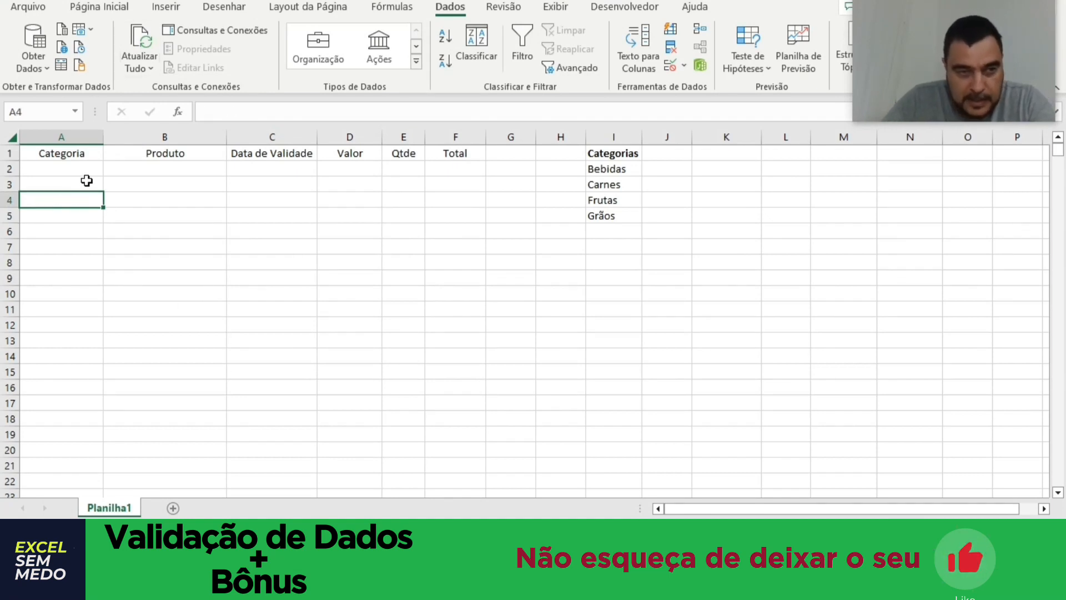
Apply list data validation to cells A2:A20, using =$I$2:$I$5 as the source.
left_click_drag(83, 169, 76, 447)
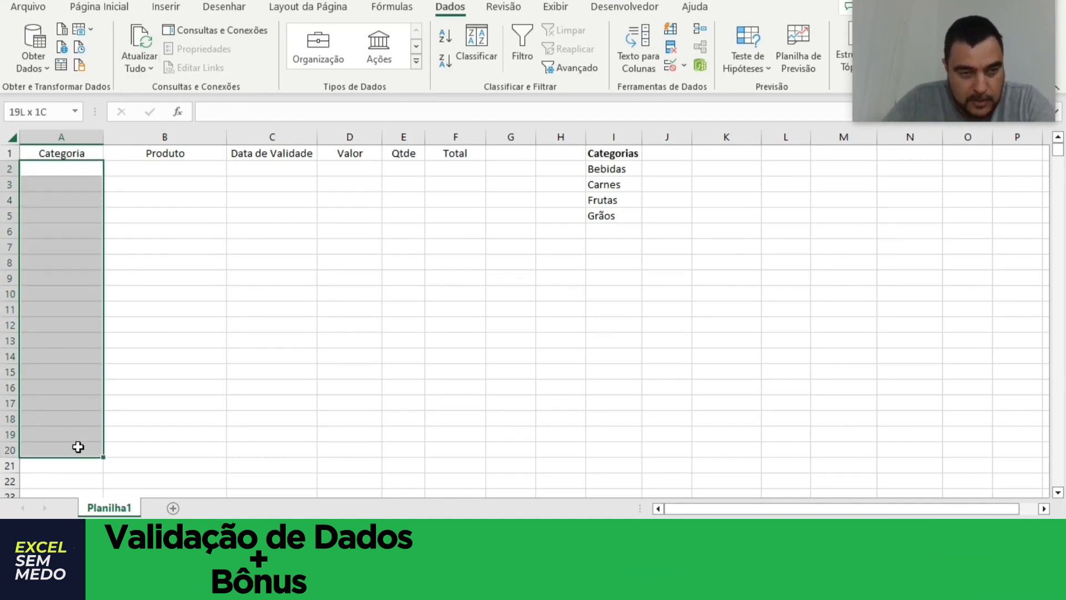
left_click(675, 65)
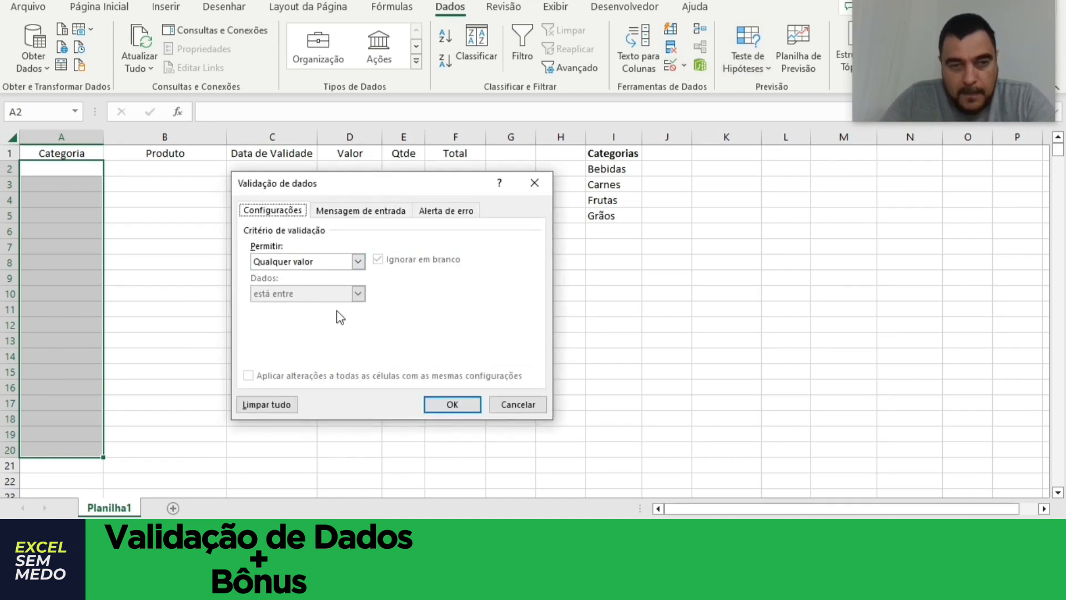
left_click_drag(358, 182, 350, 181)
left_click(351, 261)
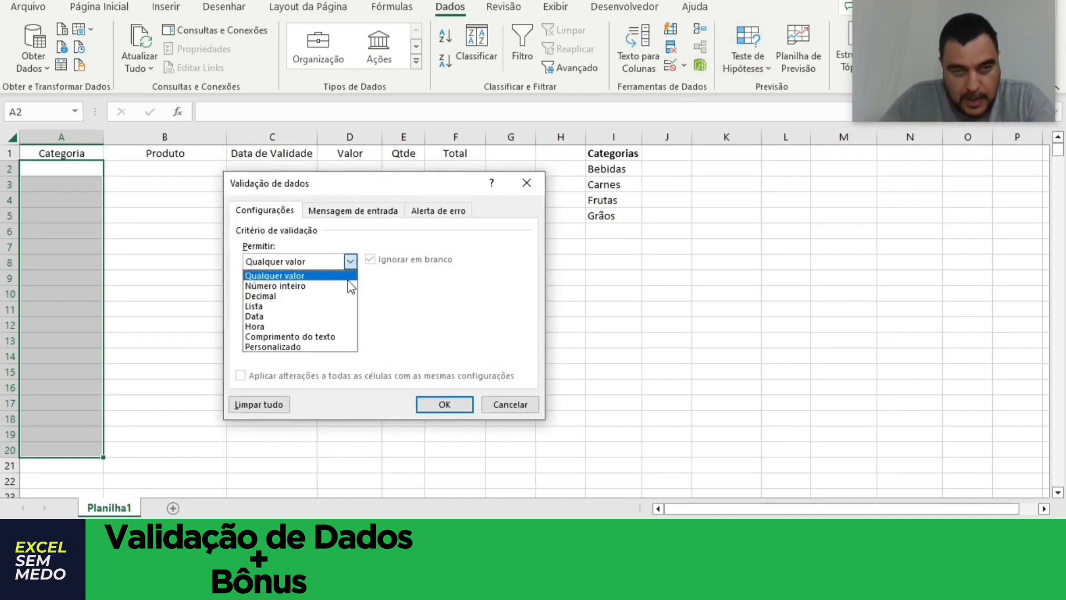
left_click(327, 307)
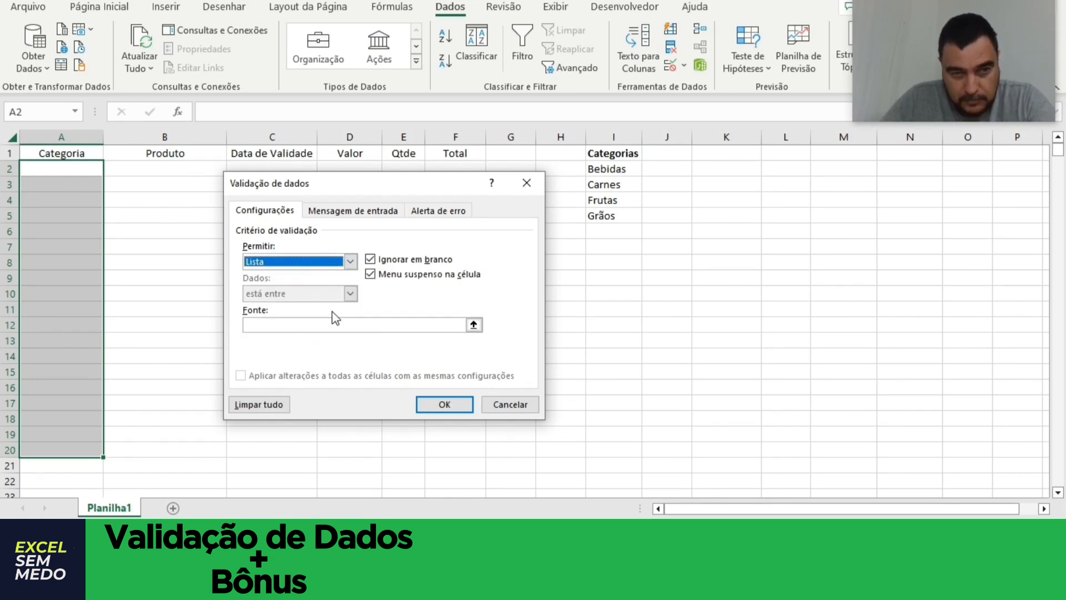
left_click(474, 325)
left_click(617, 171)
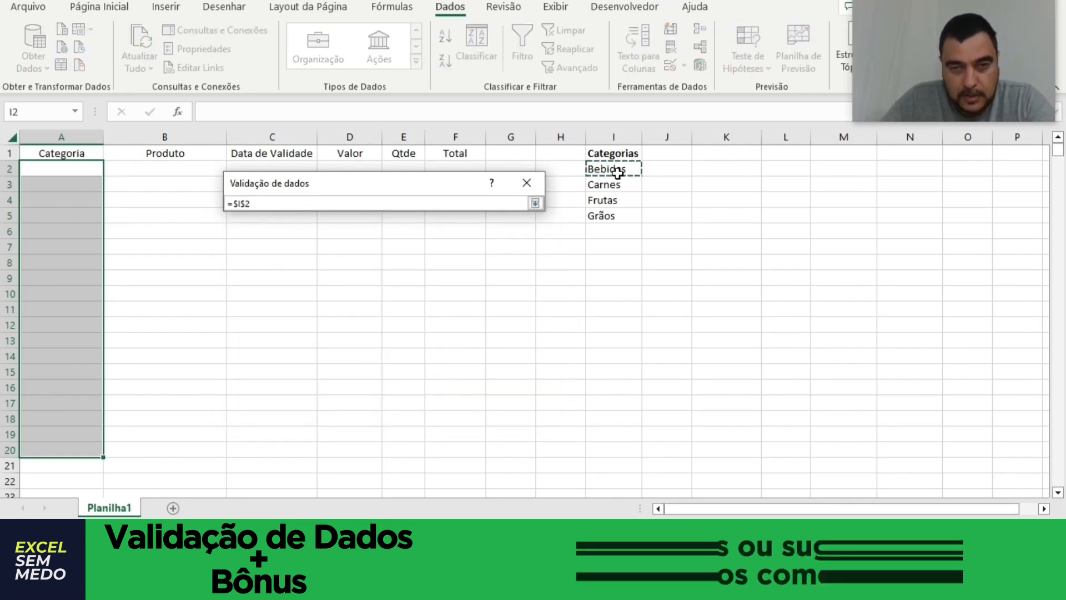
left_click_drag(618, 174, 622, 210)
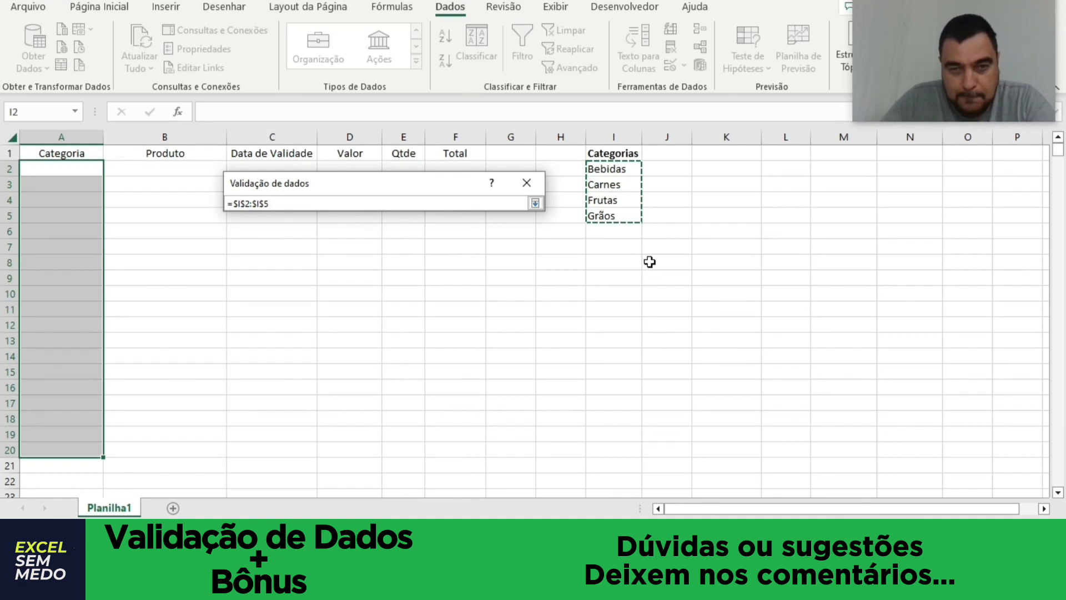
left_click(535, 203)
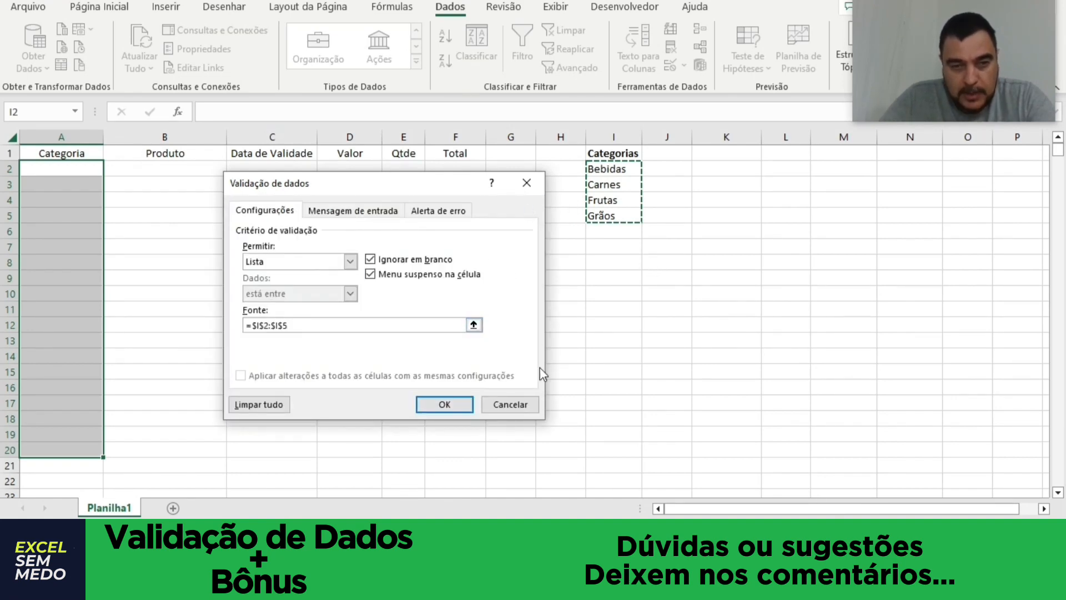
left_click(440, 404)
left_click(164, 238)
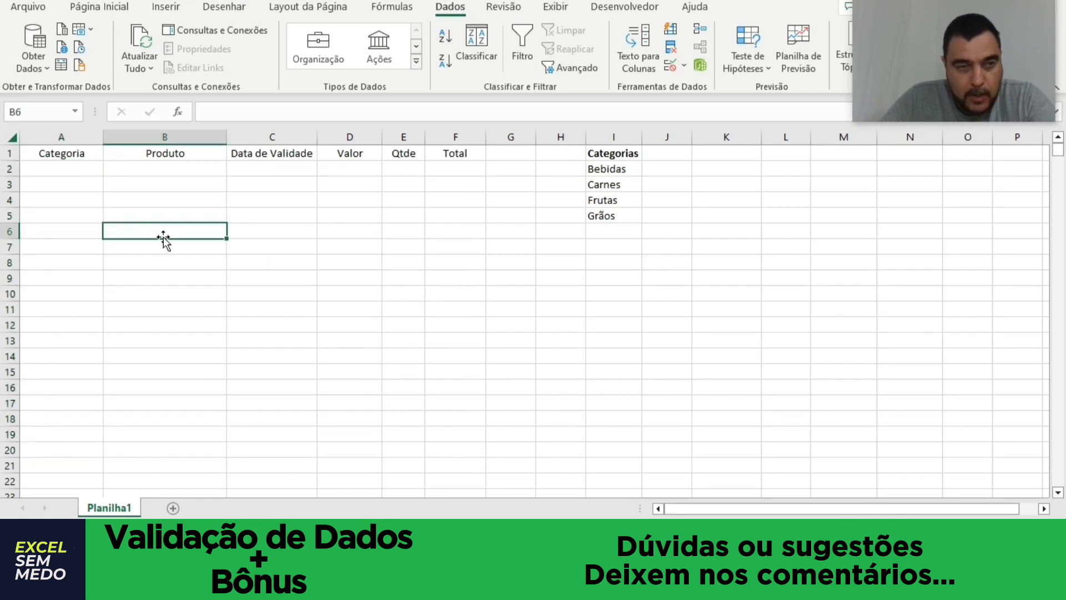
Choose Bebidas, Carnes, Frutas and Grãos from the validation list for cells A2 to A5 respectively.
left_click(73, 169)
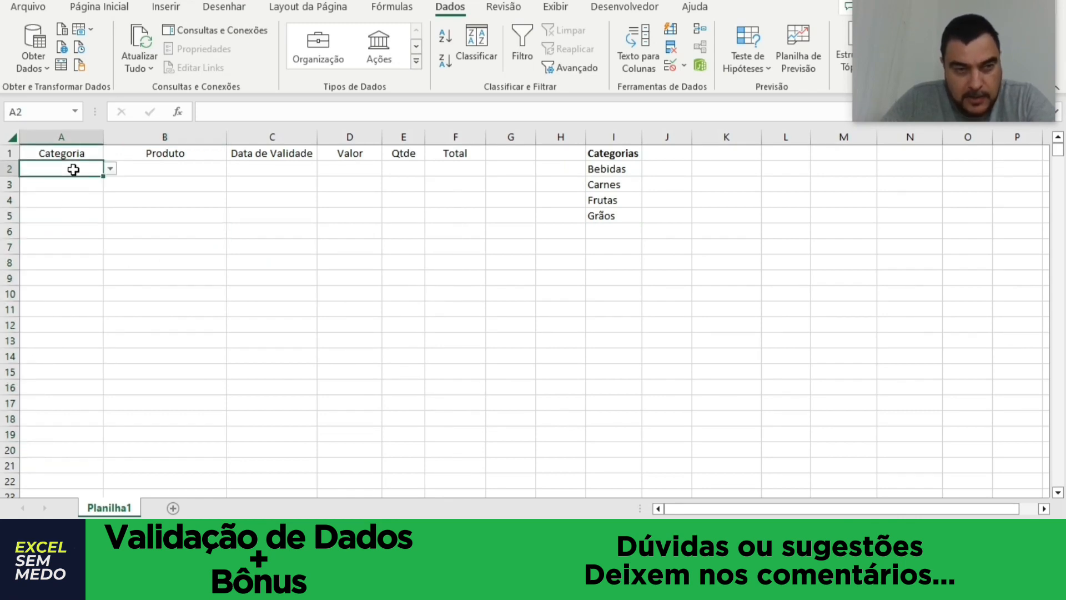
left_click(111, 169)
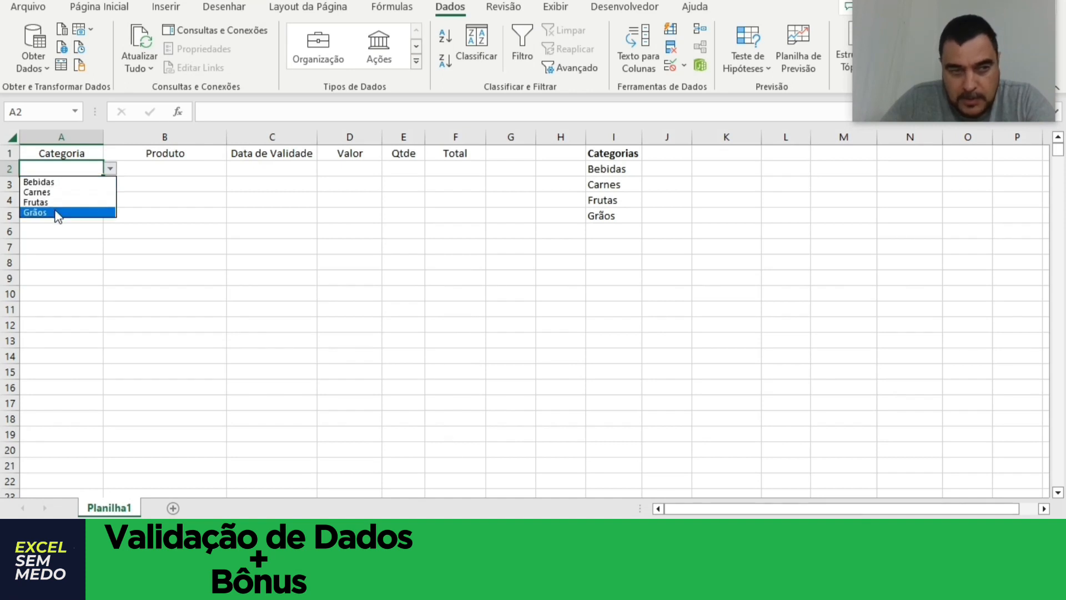
left_click(59, 183)
left_click(59, 184)
left_click(110, 184)
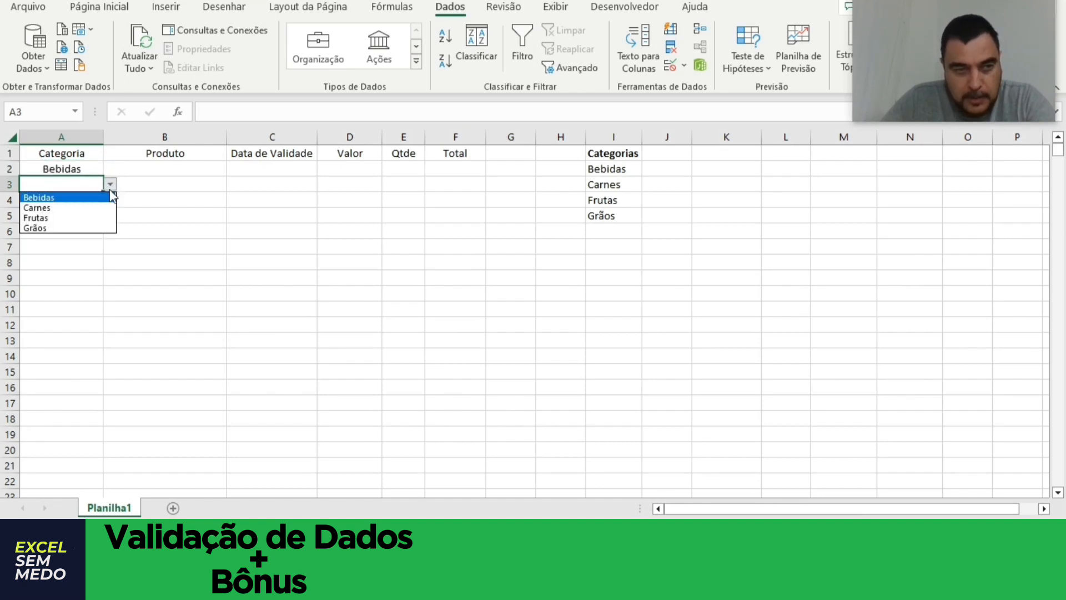
left_click(61, 205)
left_click(92, 201)
left_click(111, 200)
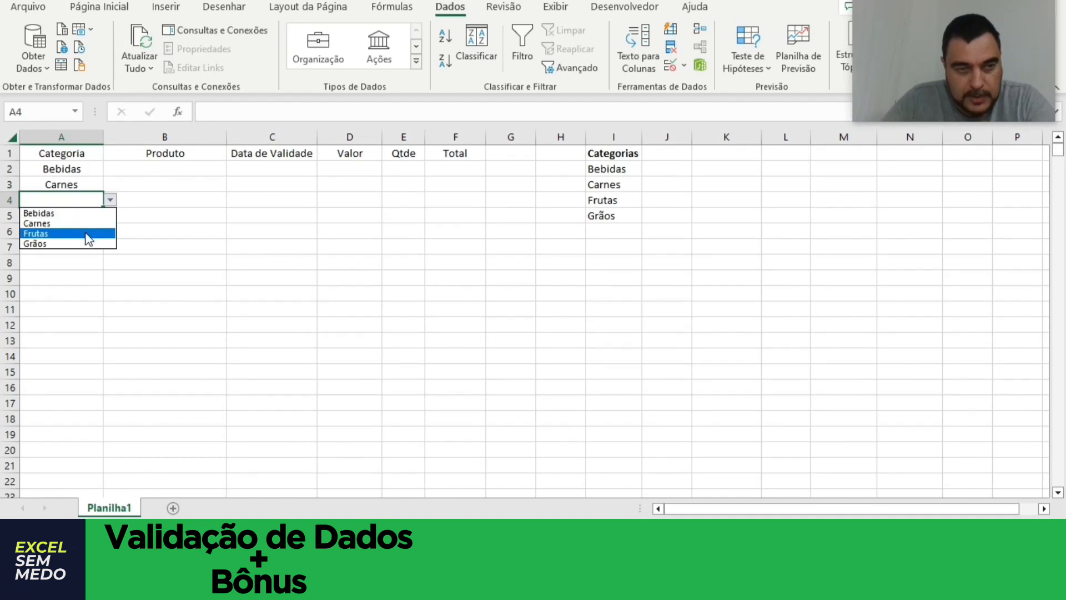
left_click(86, 233)
left_click(78, 215)
left_click(111, 218)
left_click(89, 259)
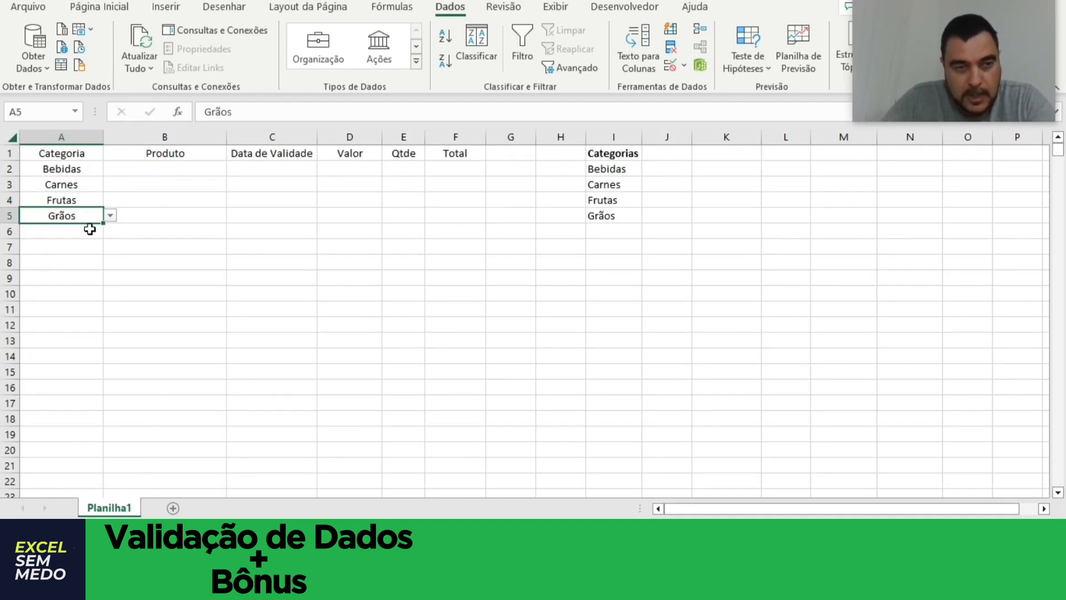
Try to enter the unlisted text "kjdfjlkjd" in cell A6, and cancel the entry.
left_click(89, 233)
type("kjdfjlkjd")
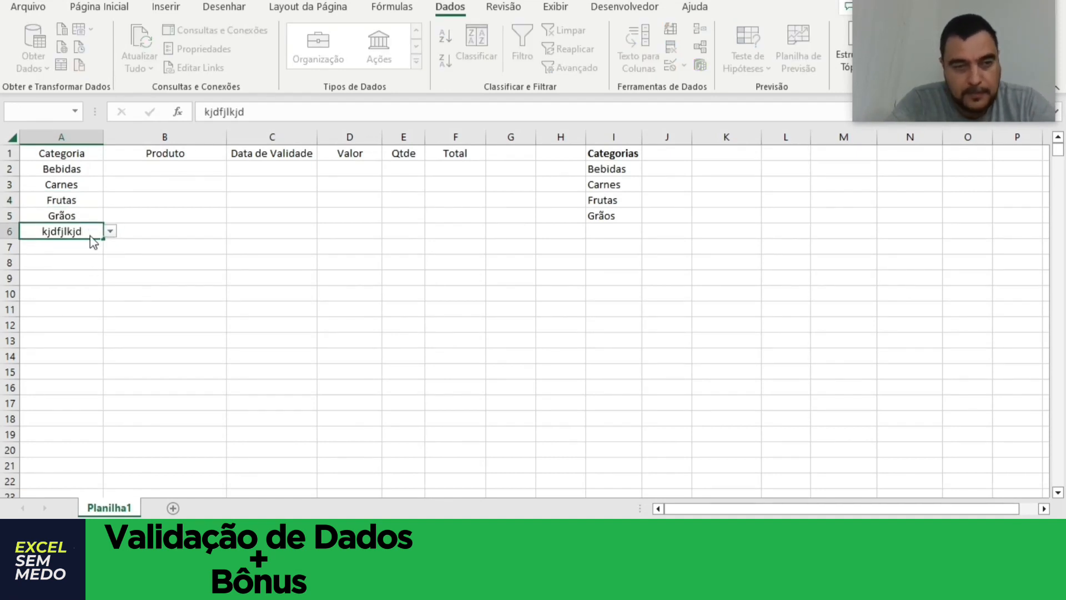
key("Return")
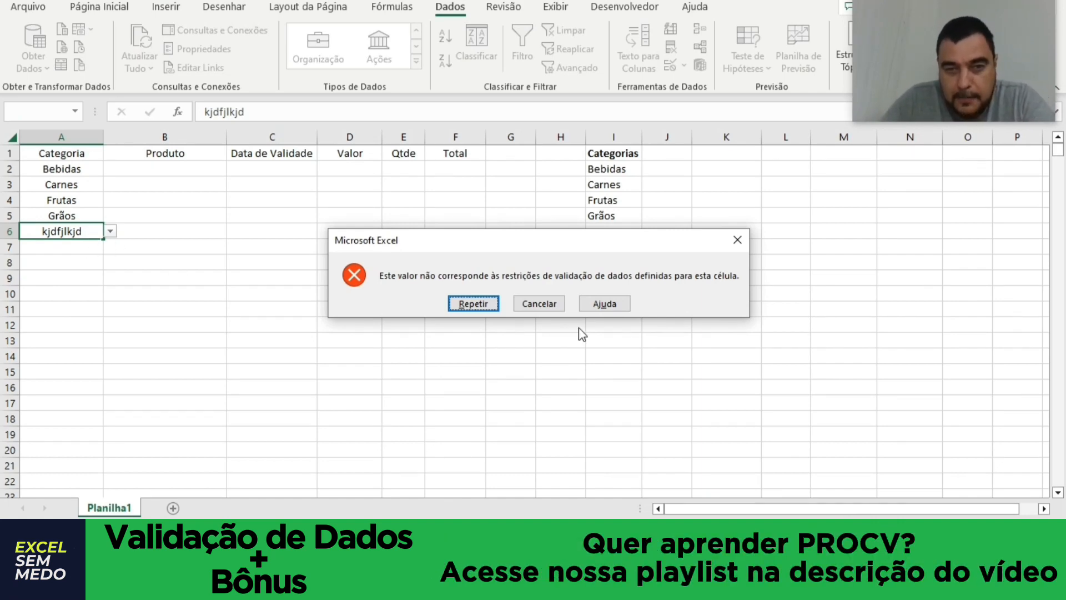
left_click(535, 305)
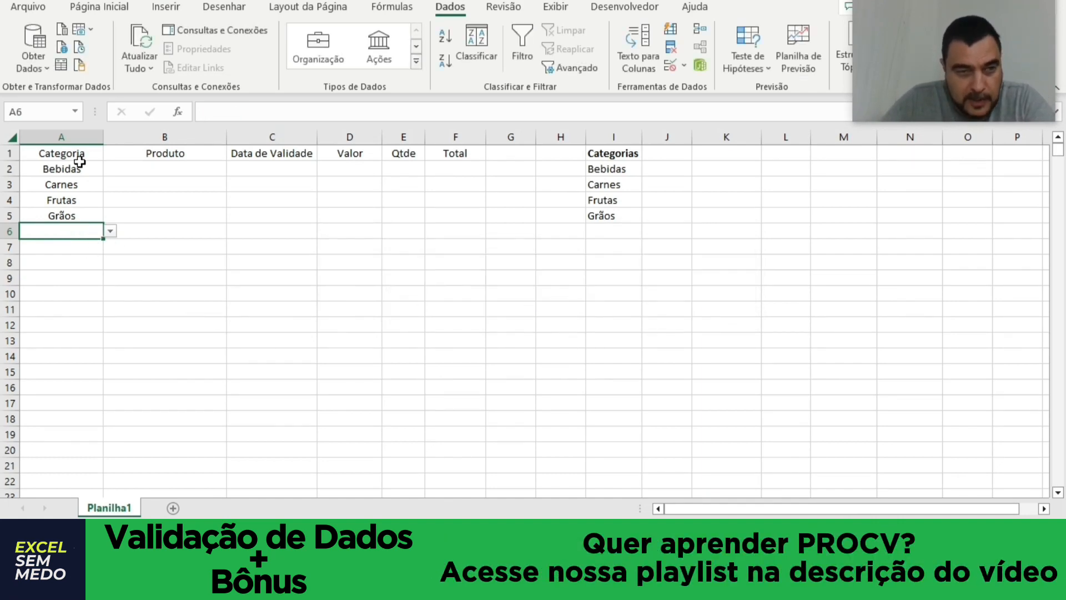
Add an error alert to the validation of cells A2:A20, titled "Dados Invalidos" with the message "Entre com um dado váliddo".
left_click_drag(77, 167, 45, 448)
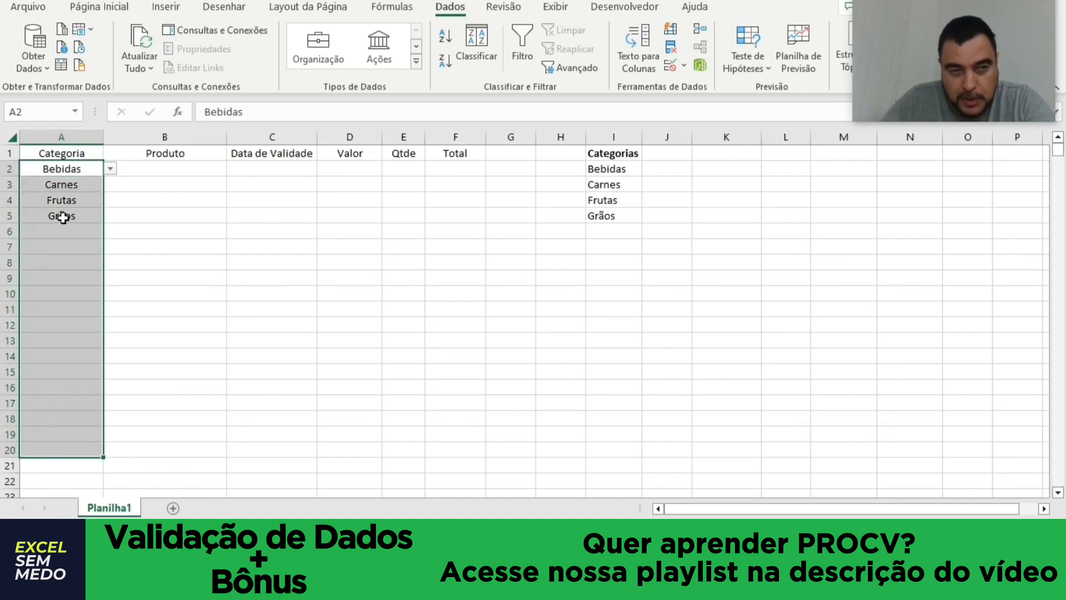
left_click(671, 68)
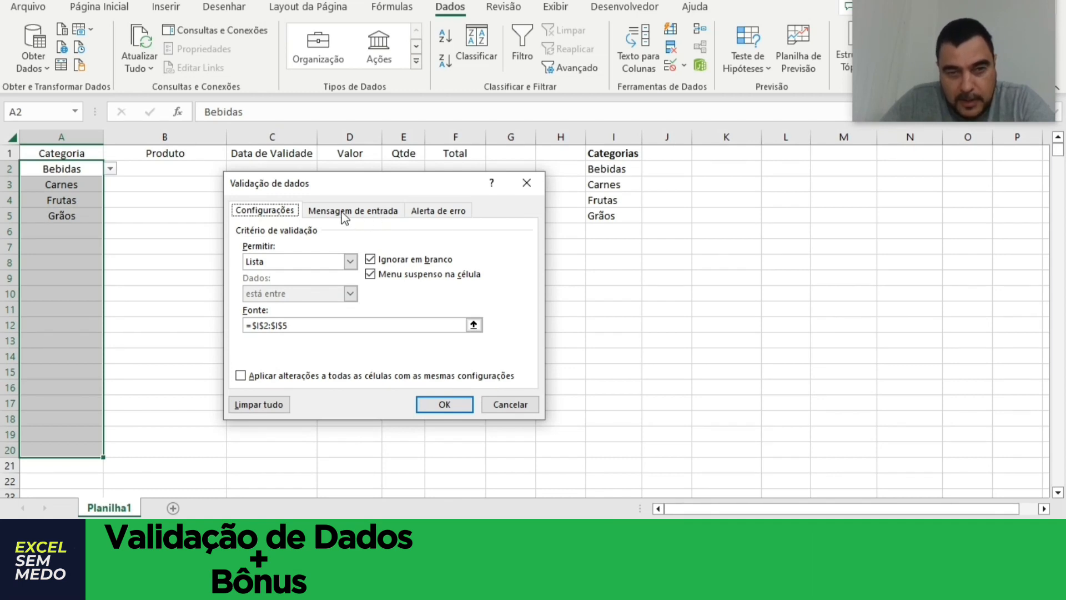
left_click(438, 211)
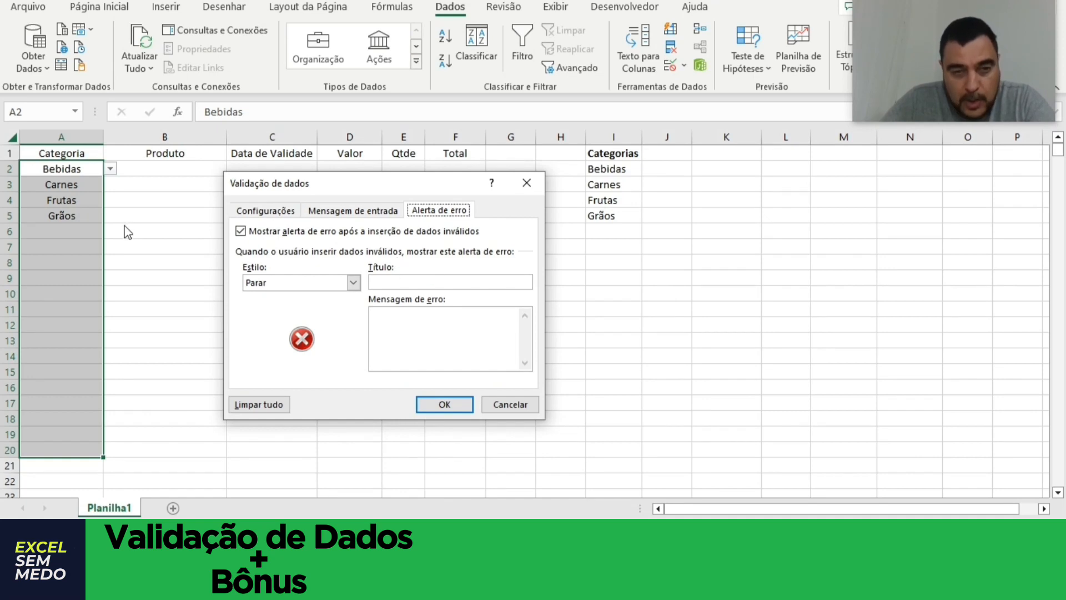
left_click(399, 284)
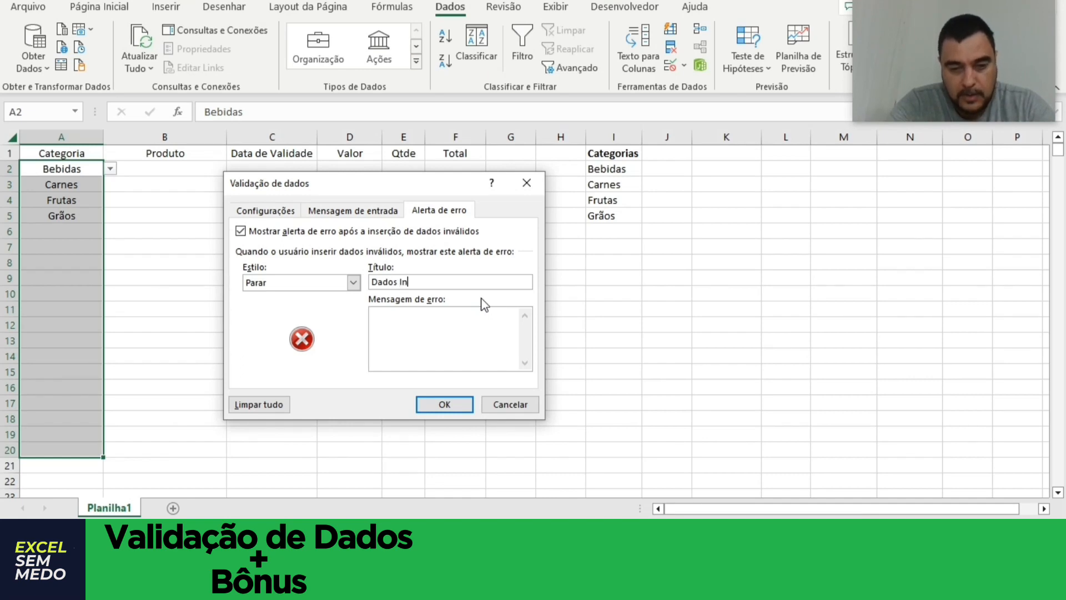
left_click(474, 342)
type("Entre com um dado válido")
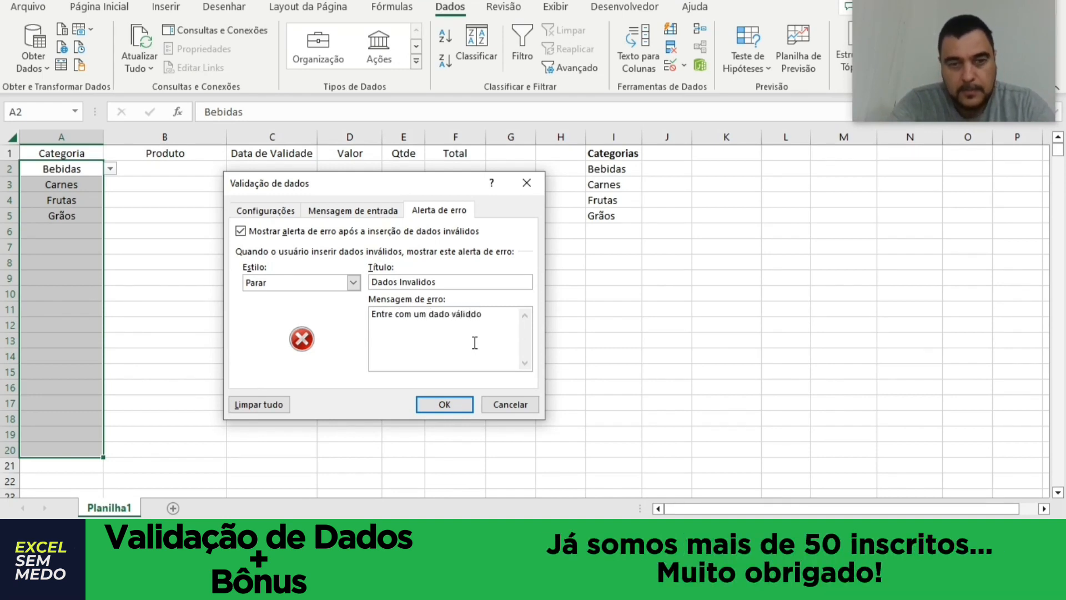
left_click(445, 404)
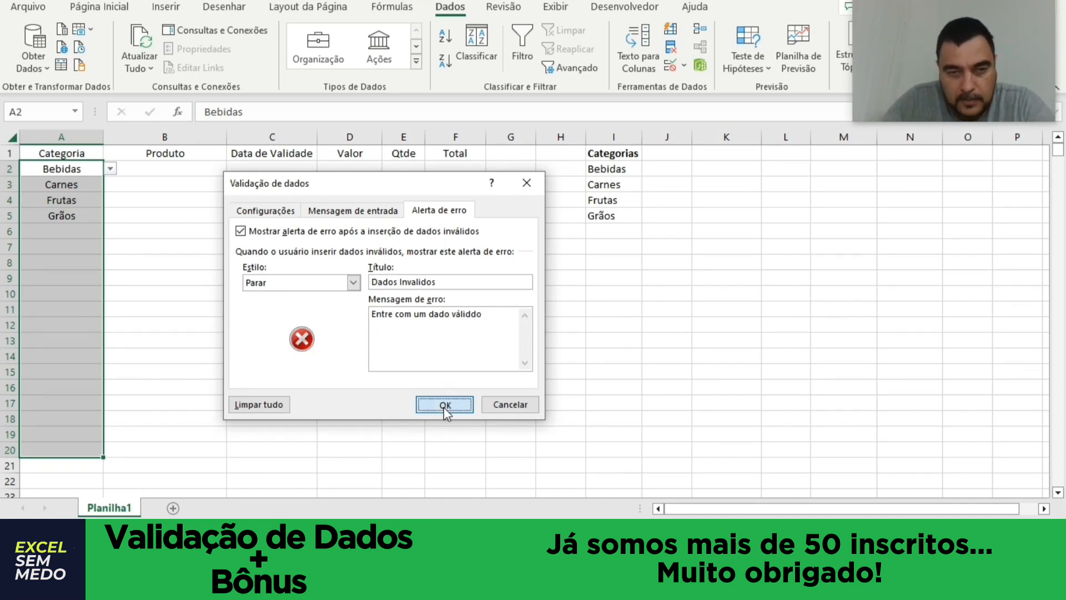
Try to enter the unlisted text "hortifruti" in cell A6, cancel the entry, and open the cell's validation list without choosing an item.
left_click(70, 229)
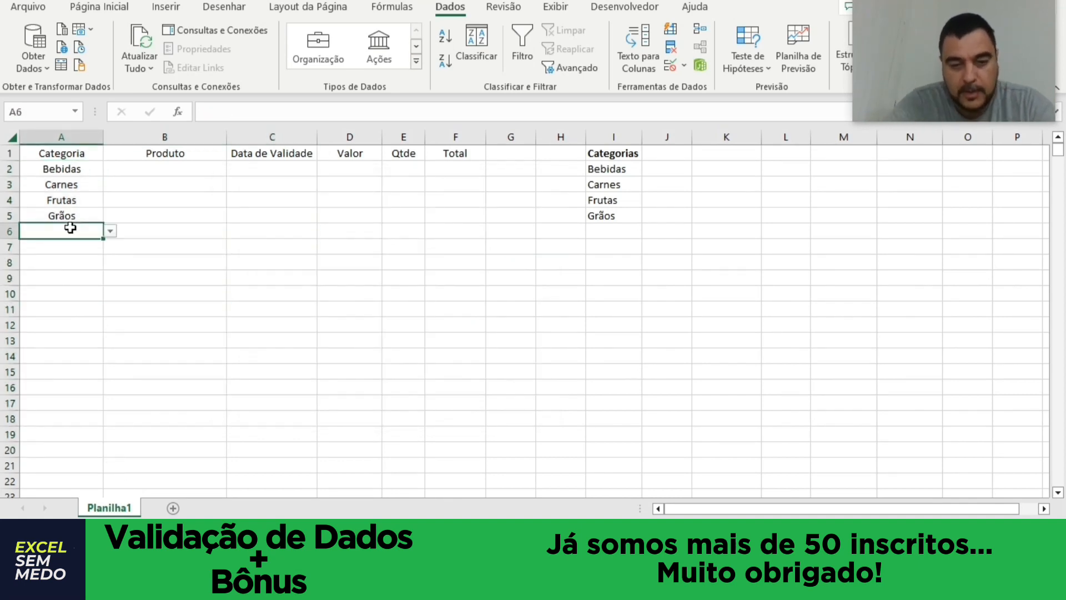
type("hortifruti")
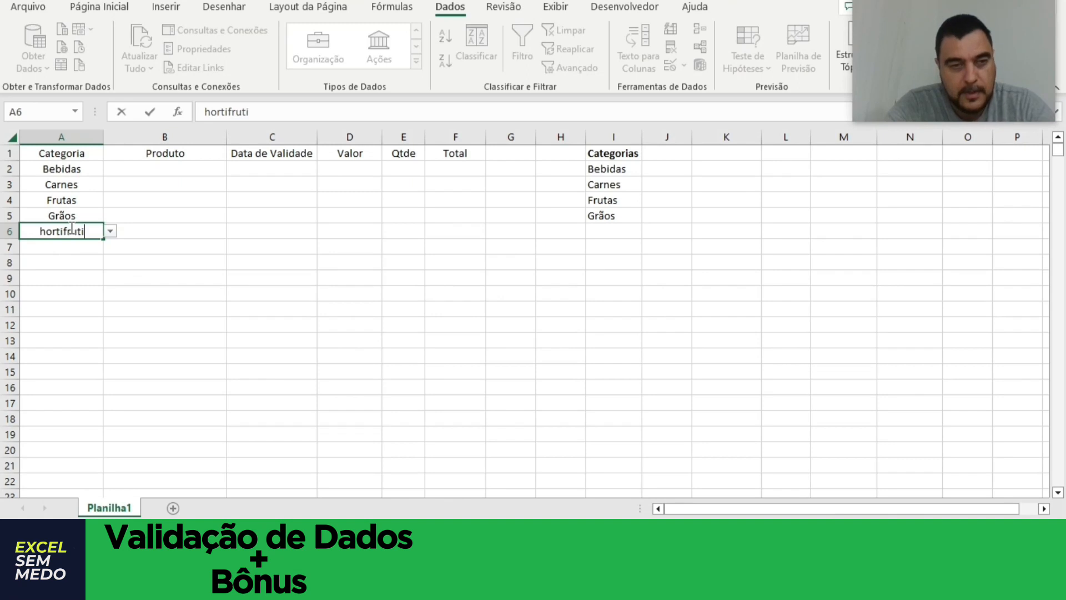
key("Return")
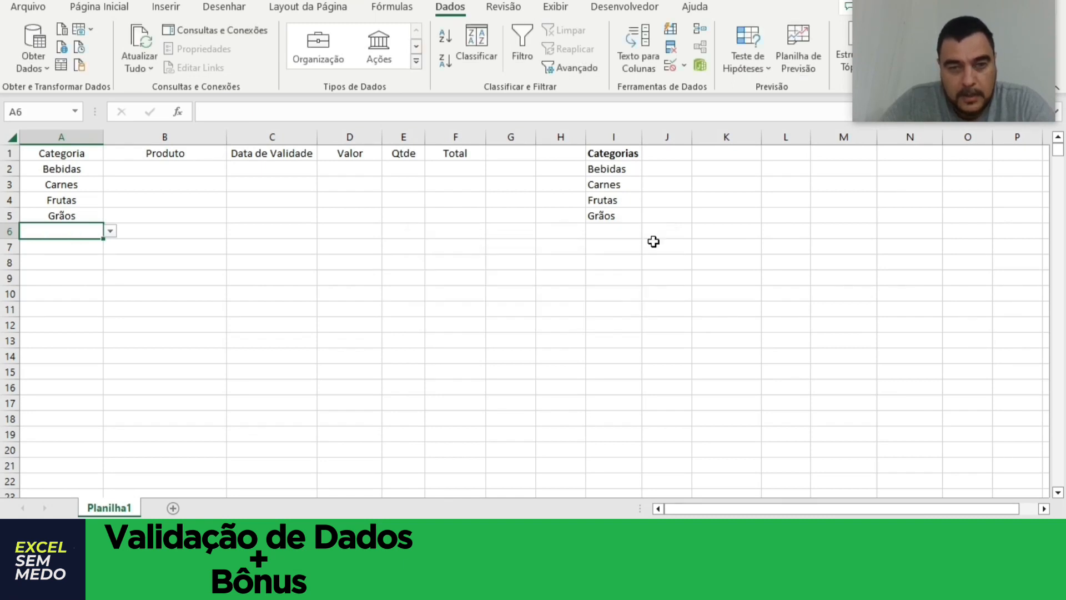
left_click(649, 240)
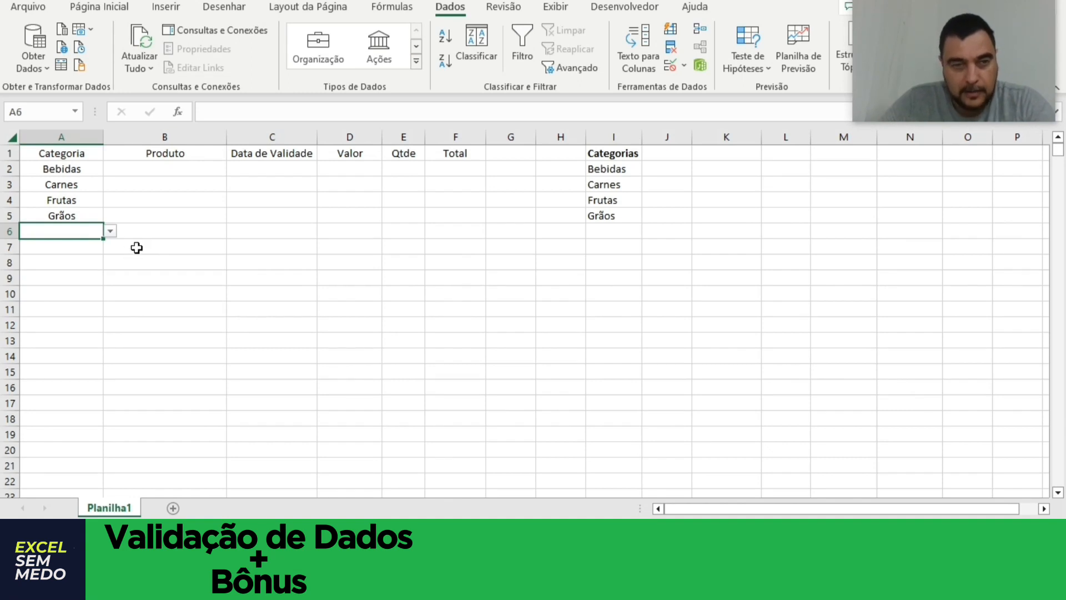
left_click(110, 231)
left_click(211, 233)
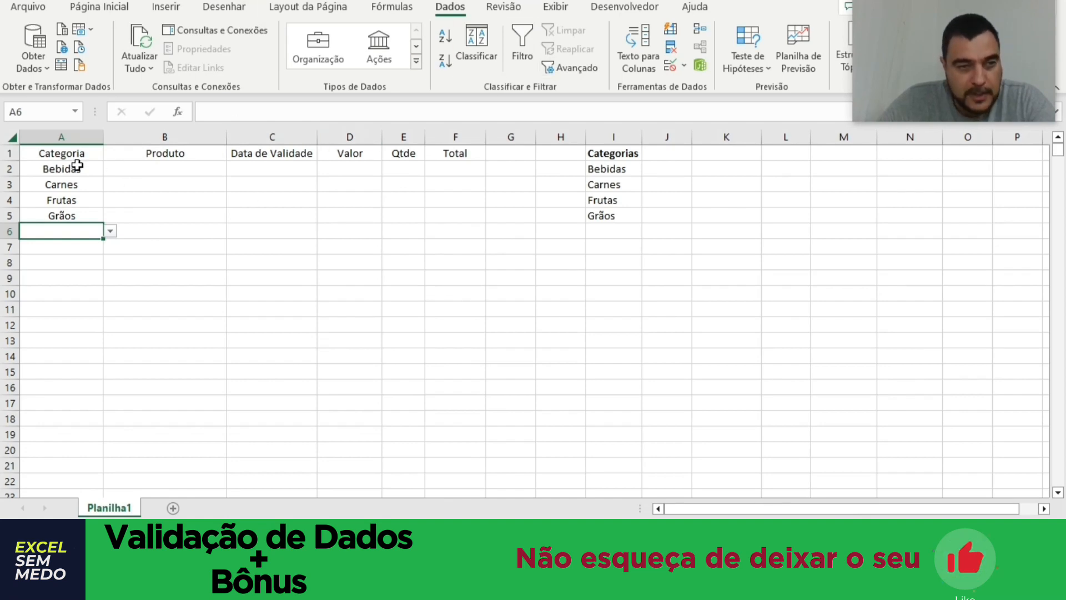
Add an input message to the validation of cells A2:A20, titled "Atenção" with the text "Entre com um dado válido".
left_click_drag(76, 168, 58, 450)
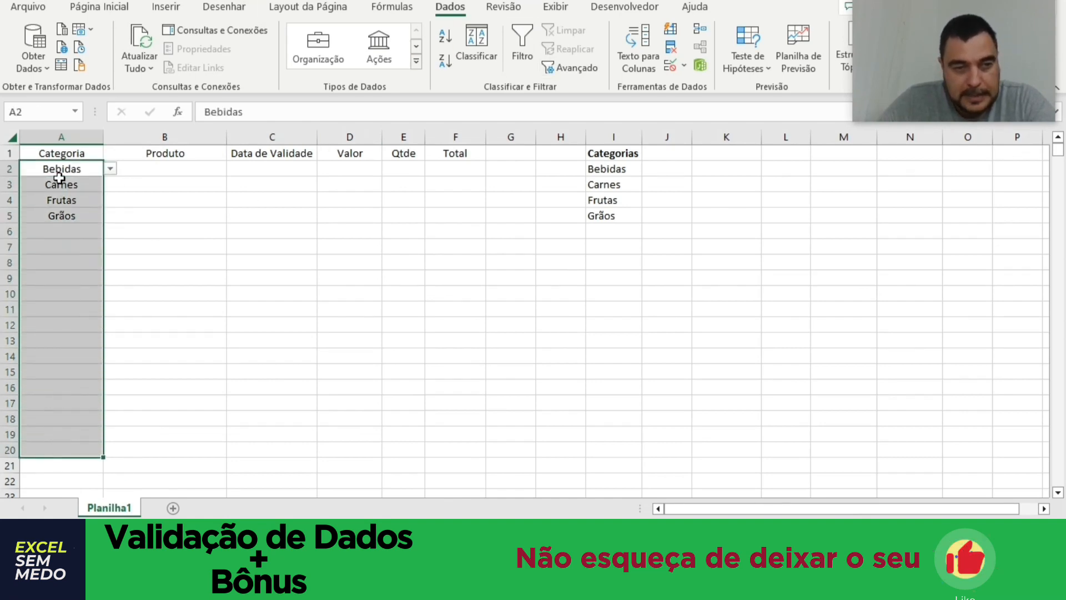
left_click(673, 67)
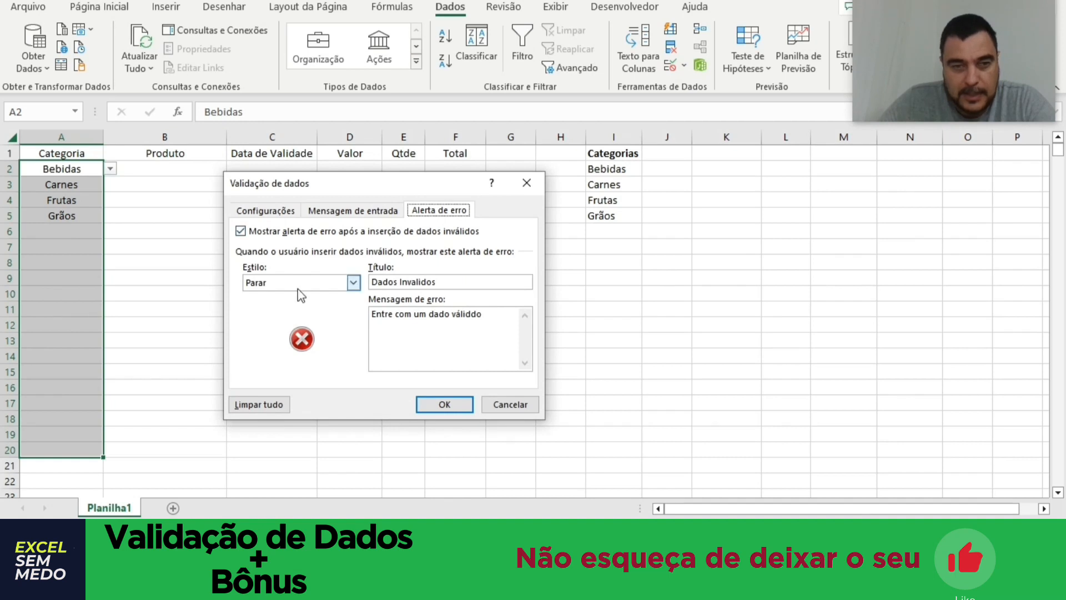
left_click(334, 212)
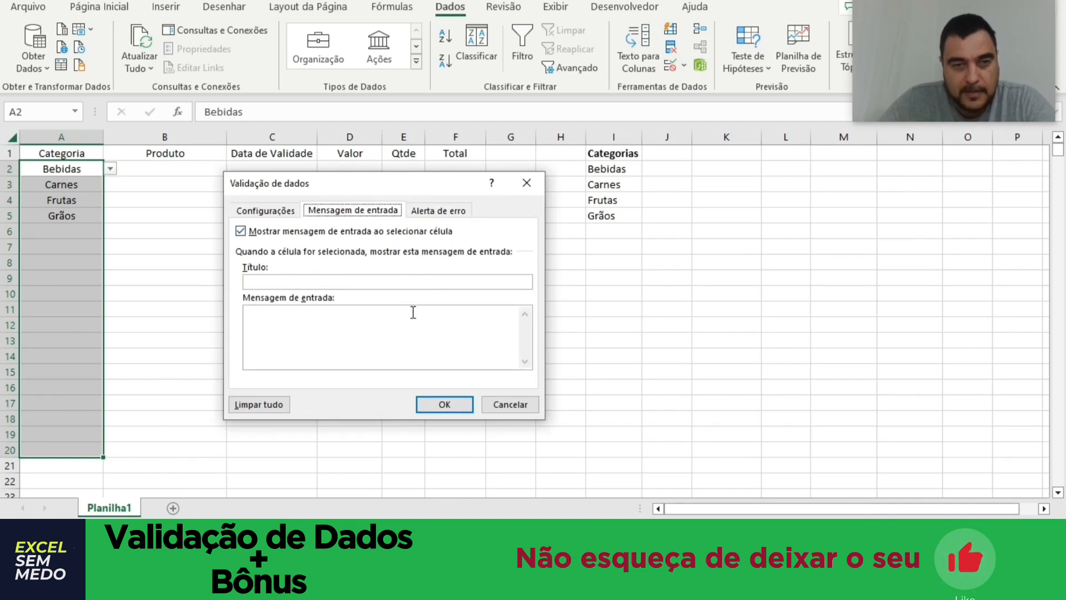
left_click(354, 283)
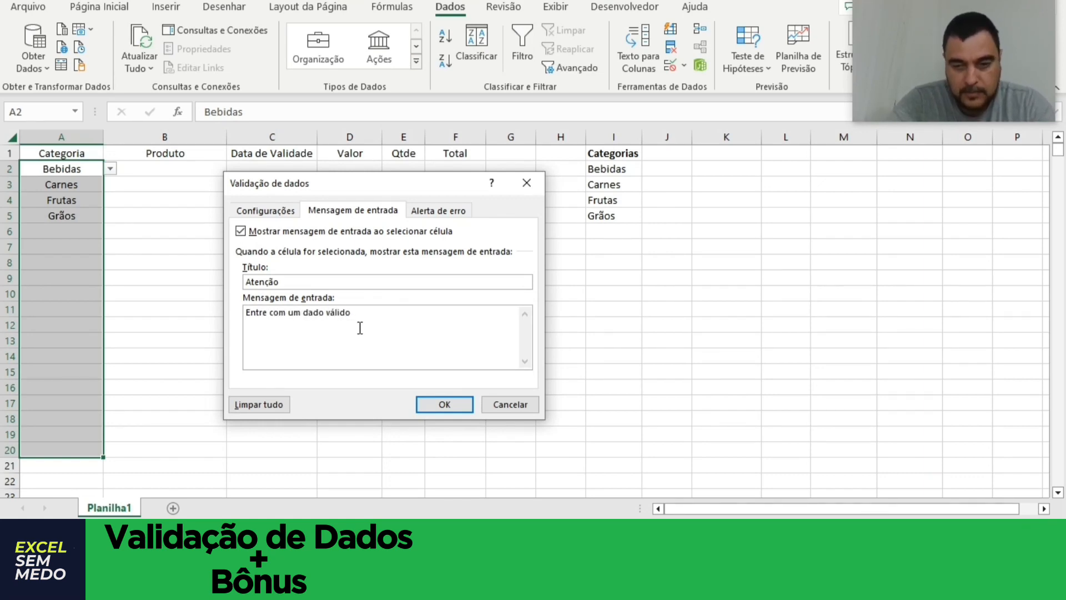
left_click(443, 404)
Check the input message on cells A7 and A12 of the Categoria column.
left_click(409, 289)
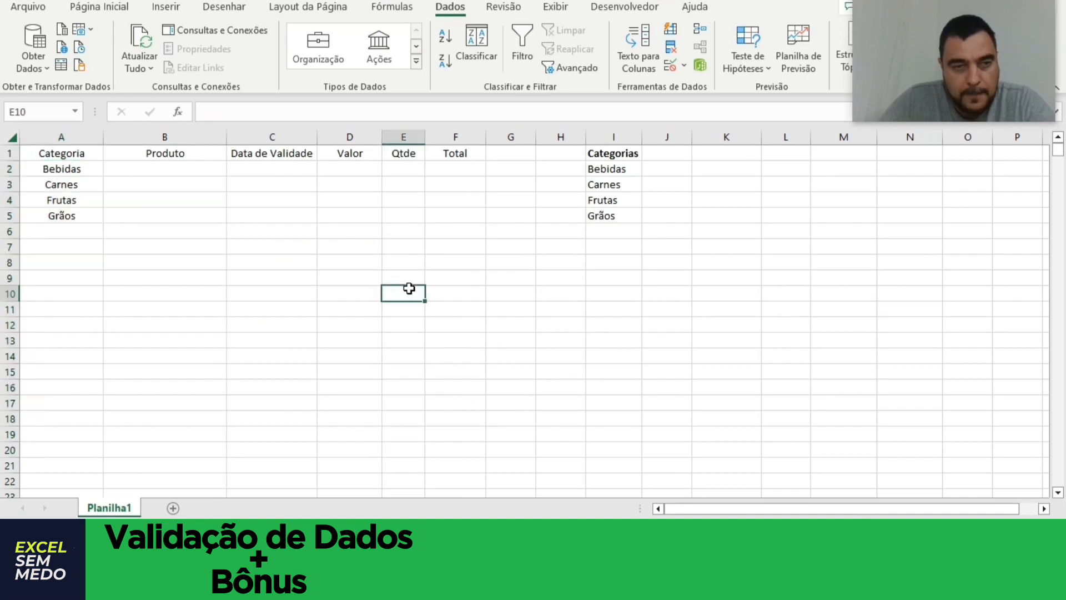
left_click(72, 244)
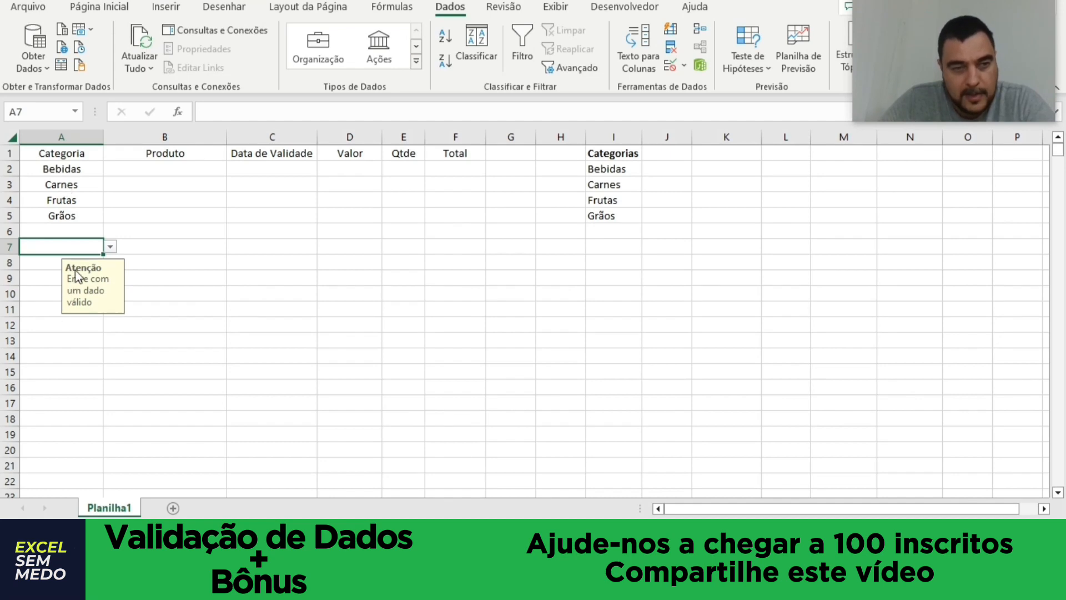
left_click(58, 327)
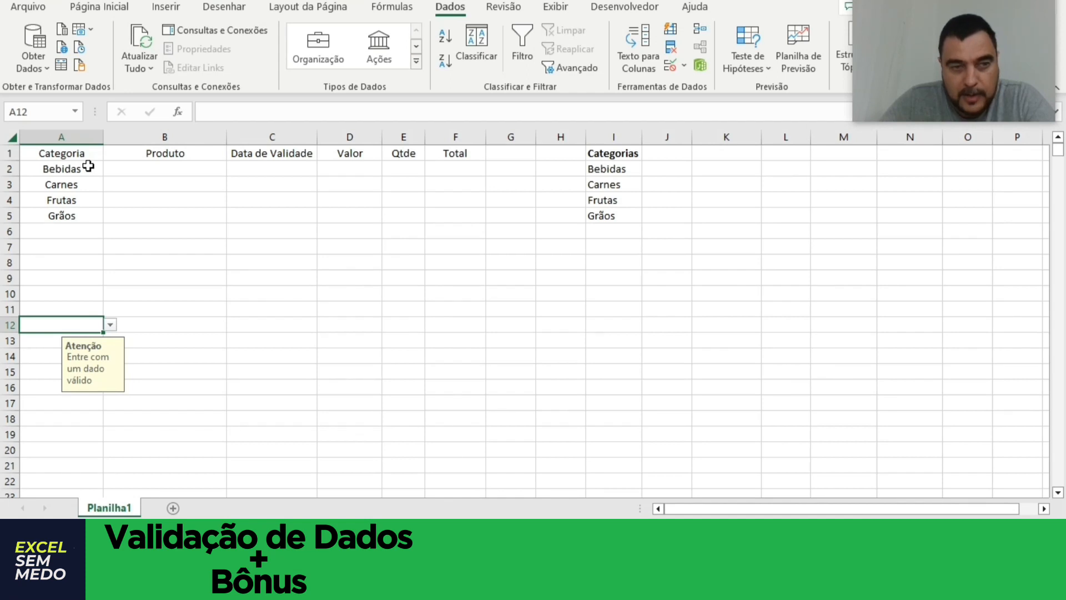
left_click_drag(89, 166, 64, 417)
left_click(151, 309)
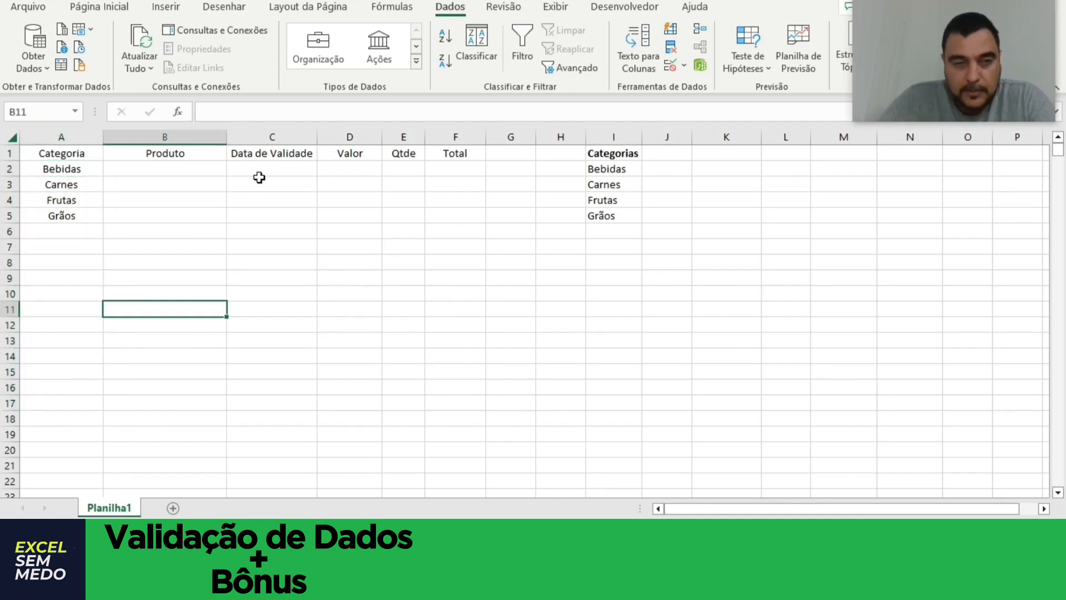
Enter "Suco" as the product in cell B2.
left_click(141, 172)
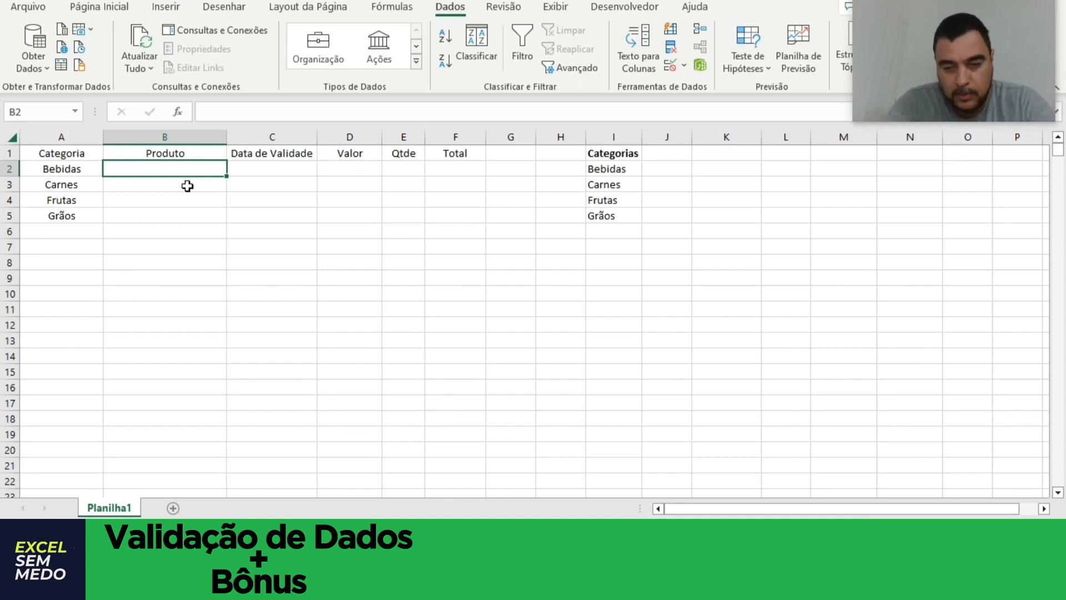
type("Suco")
key("Tab")
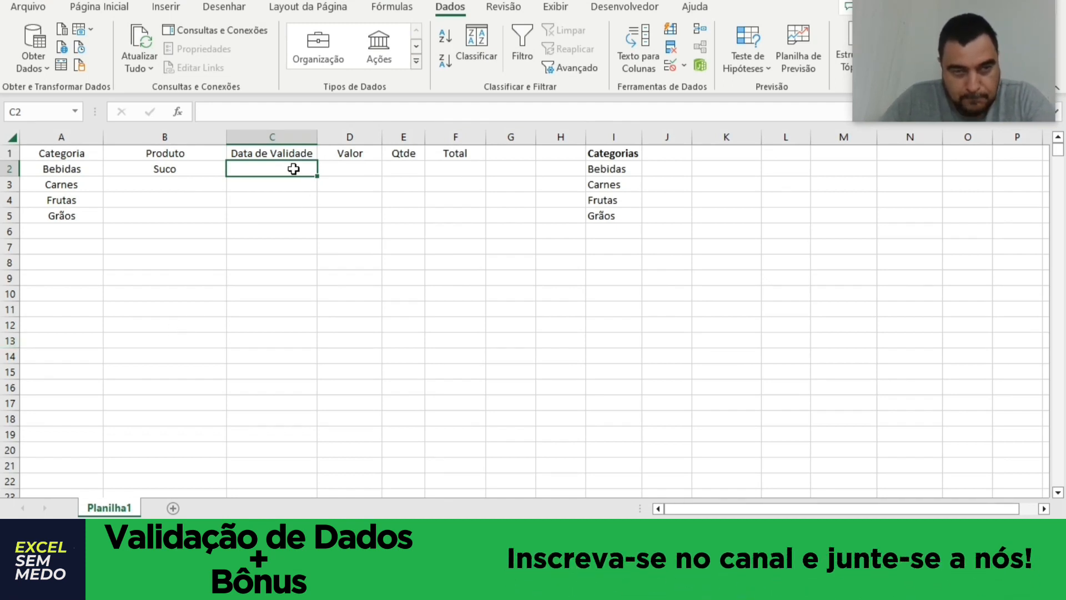
Apply date validation to cells C2:C20, allowing only dates greater than 04/07/2023 (é maior do que).
left_click_drag(293, 169, 257, 443)
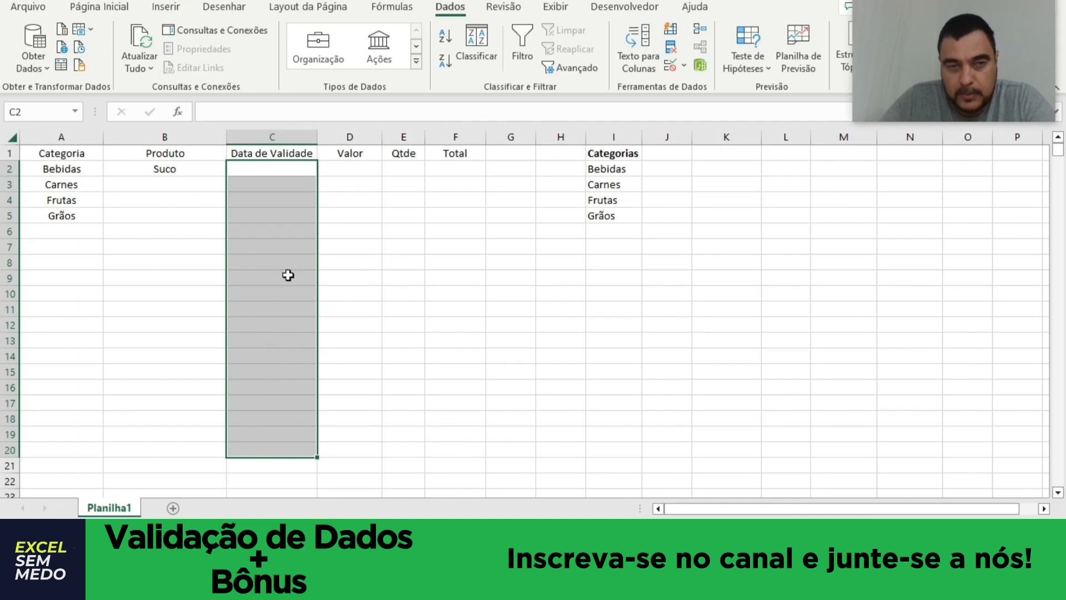
left_click(672, 68)
left_click_drag(344, 192, 488, 164)
left_click(406, 183)
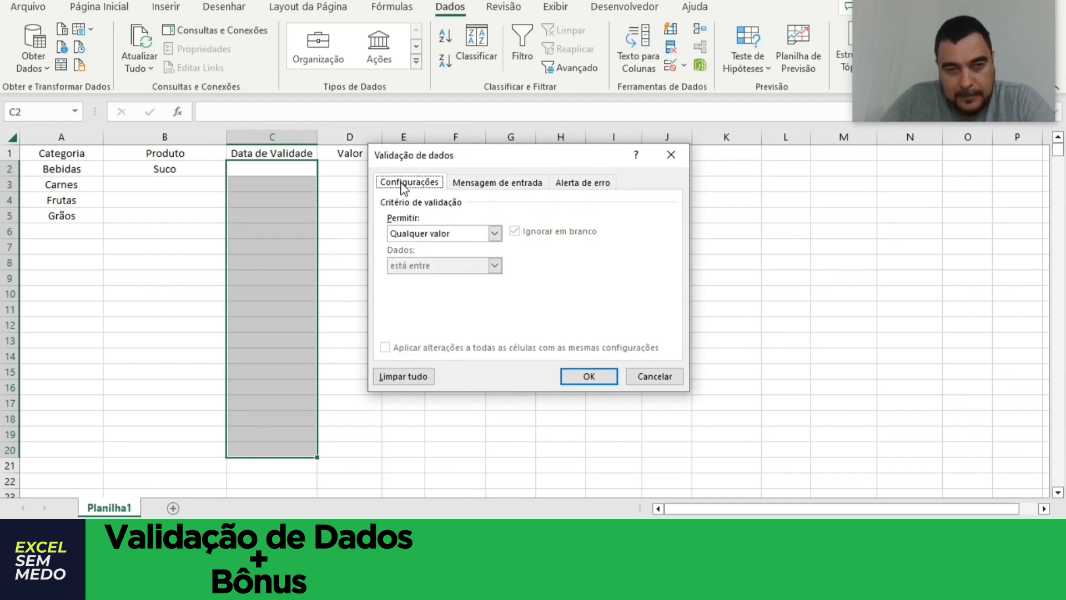
left_click(495, 233)
left_click(429, 286)
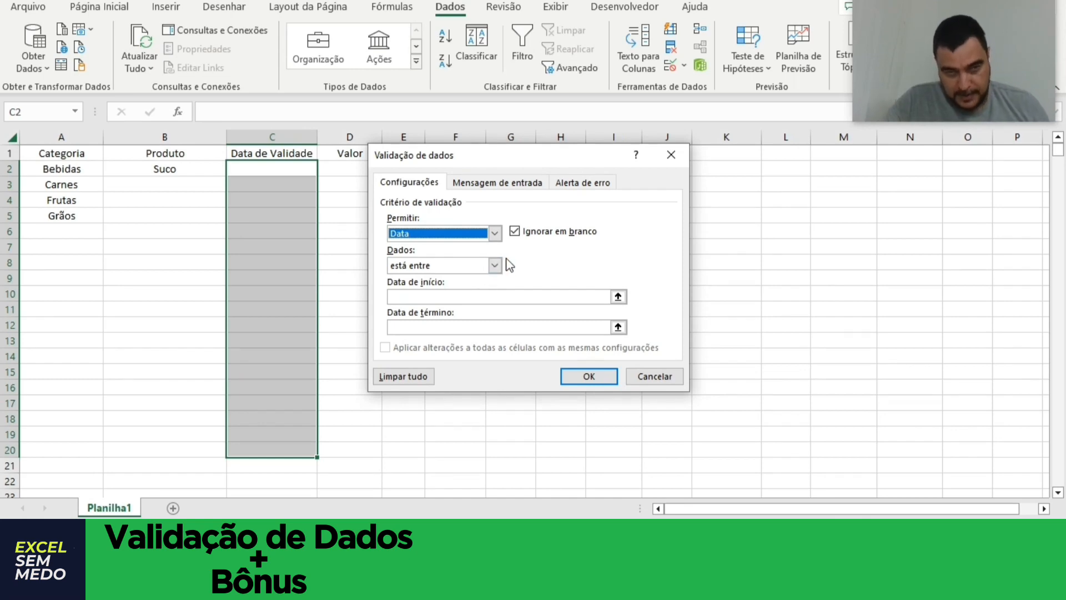
left_click(495, 265)
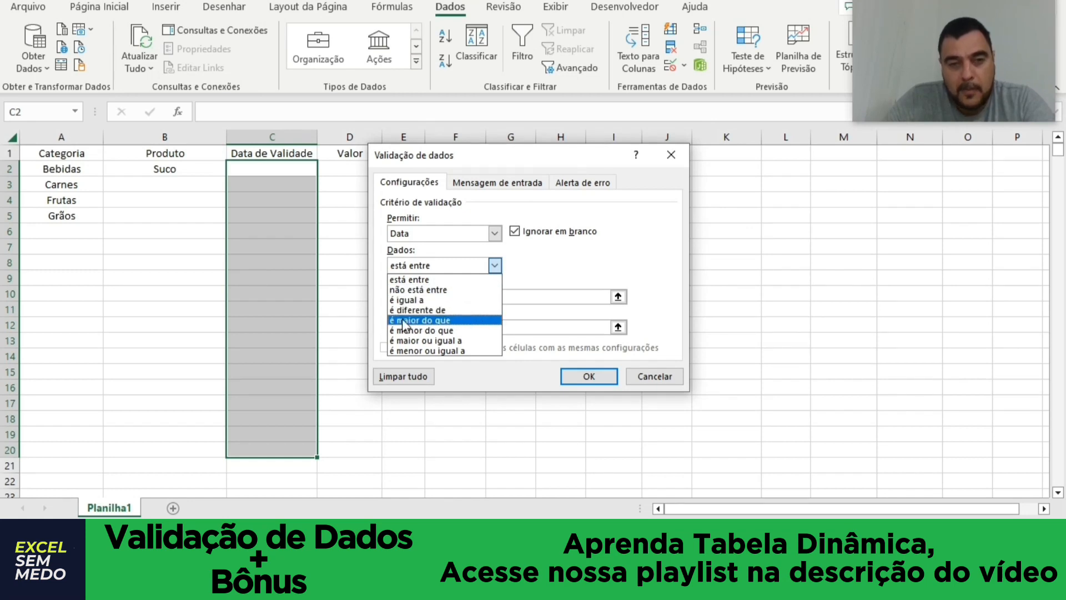
left_click(452, 324)
left_click(455, 297)
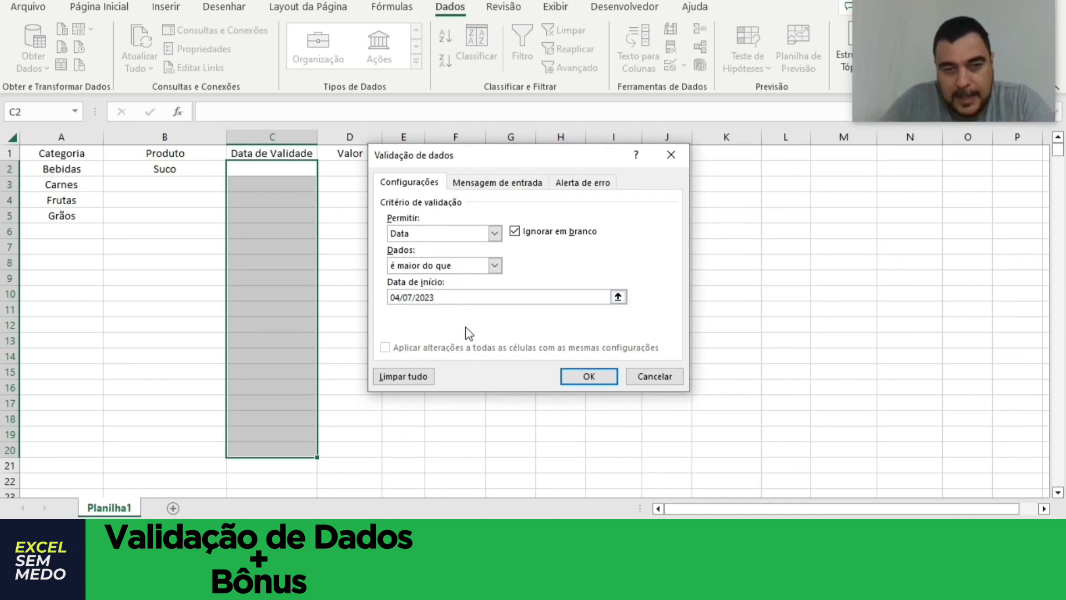
left_click(589, 376)
Try to enter the date 20/06/2023 in cell C2, and cancel the entry.
type("20")
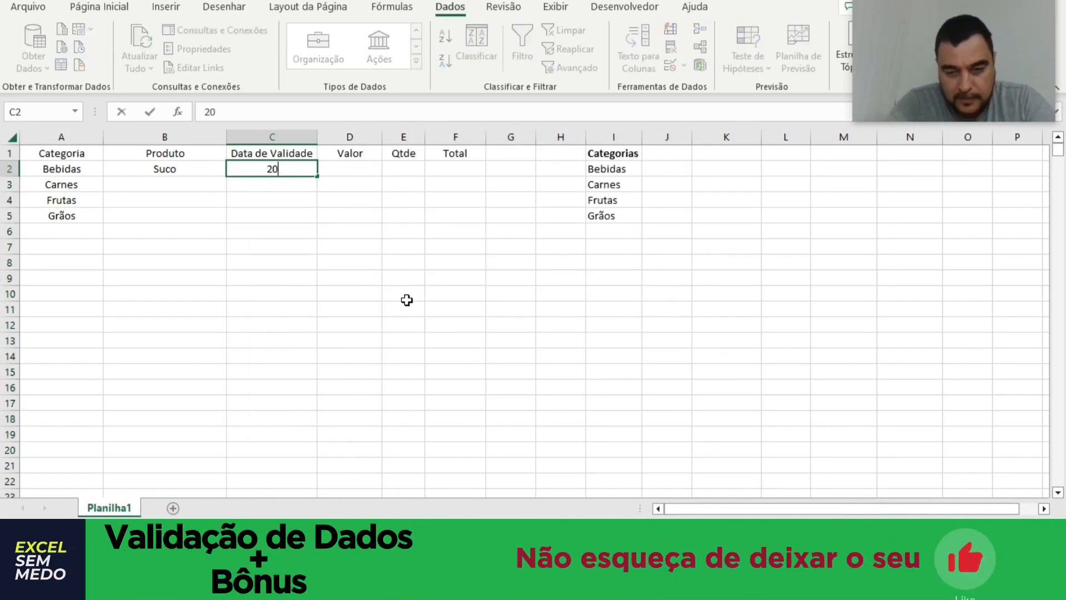
type("/06/2023")
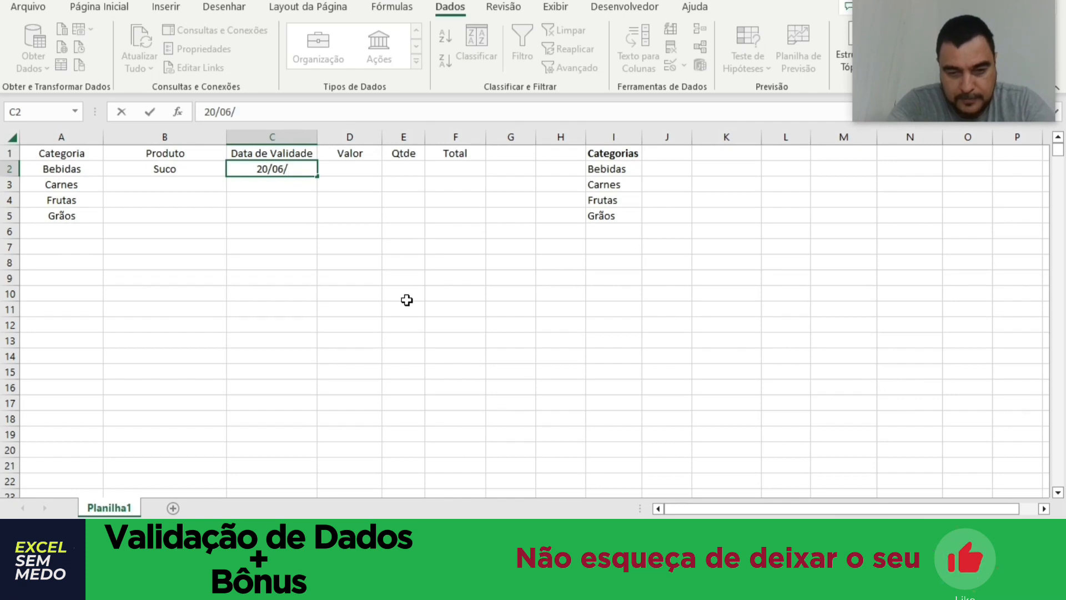
key("Return")
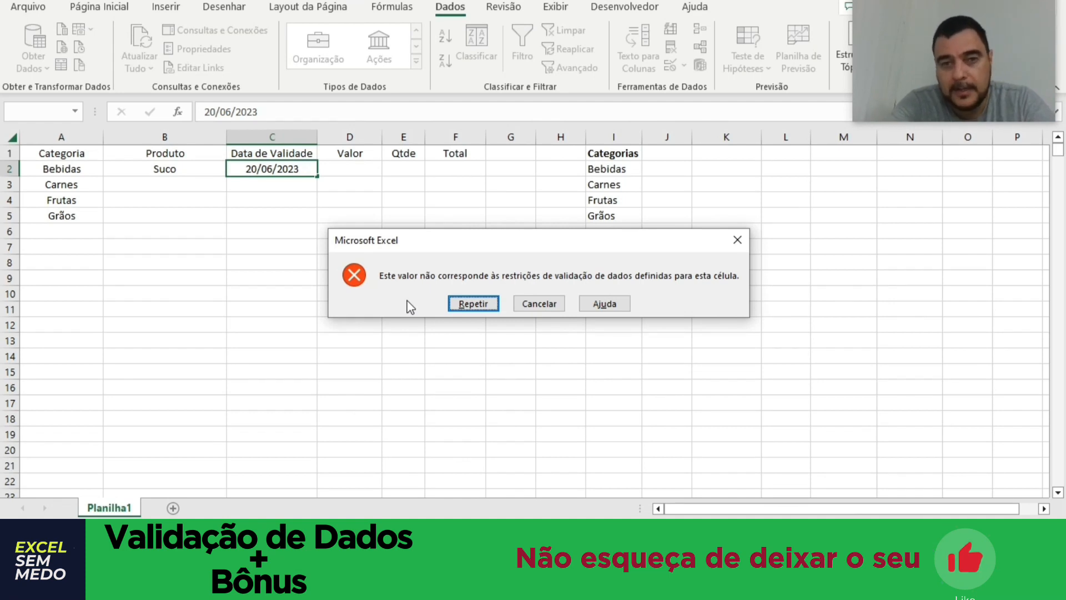
left_click(737, 240)
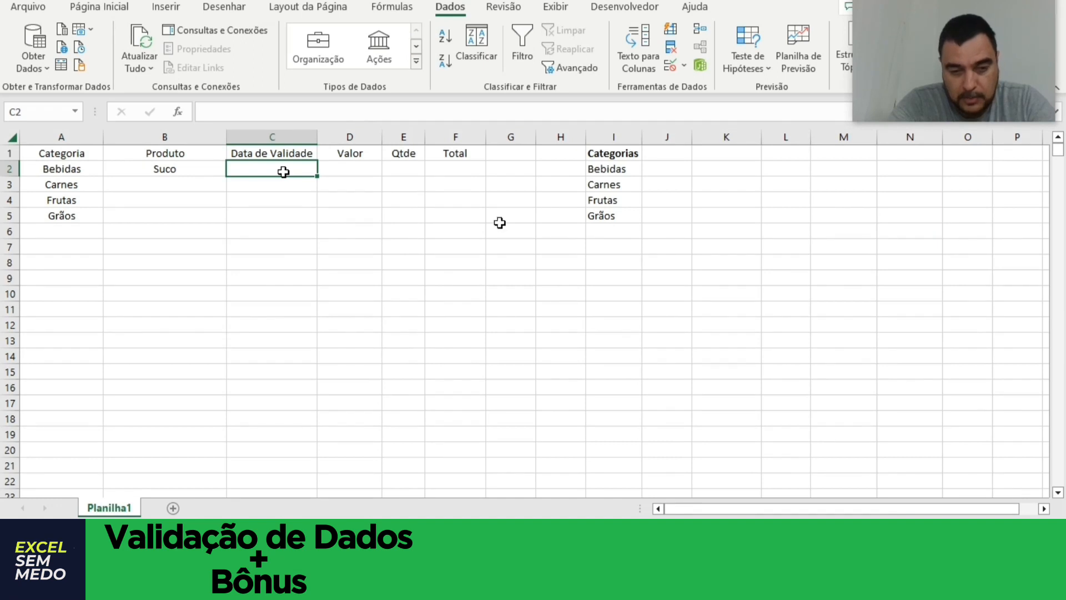
Enter 20/07/2023 as the expiry date in cell C2.
type("20/07/")
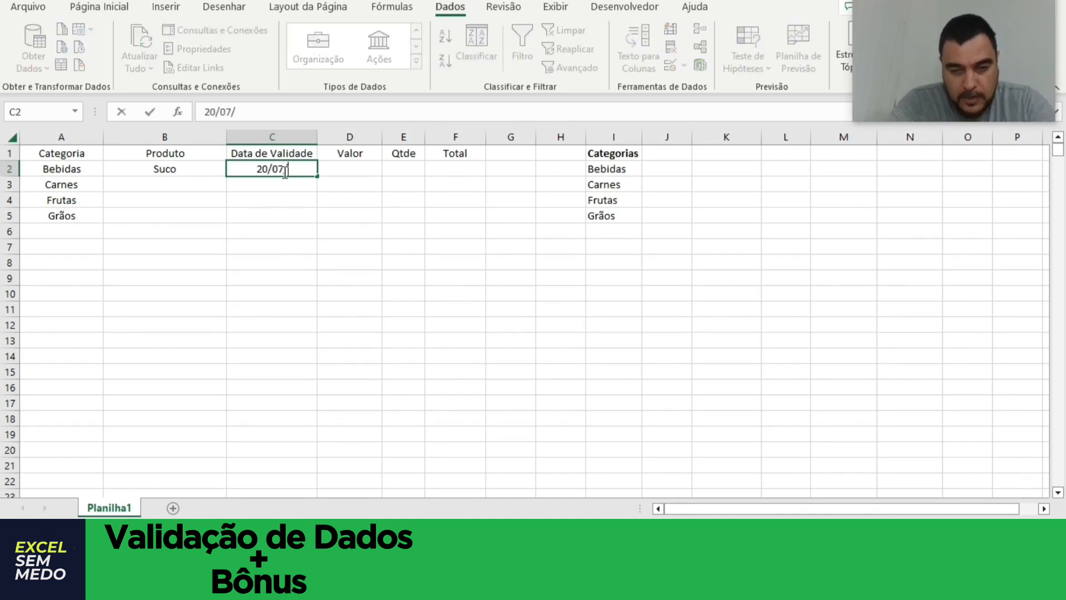
type("2023")
key("Return")
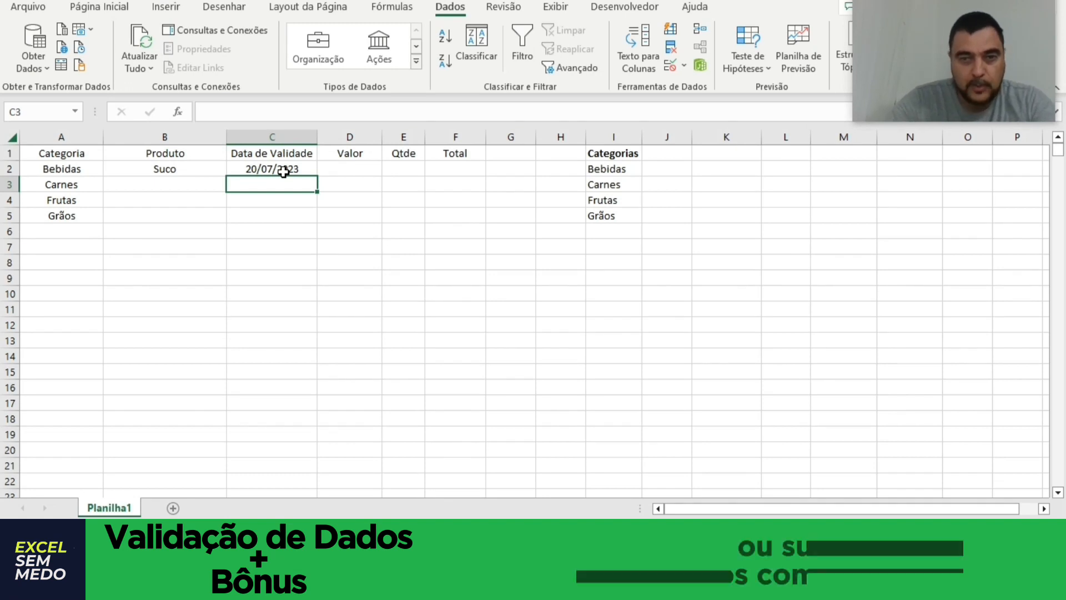
Apply decimal validation to cells D2:D20, allowing only values greater than 0 (é maior do que).
left_click(351, 170)
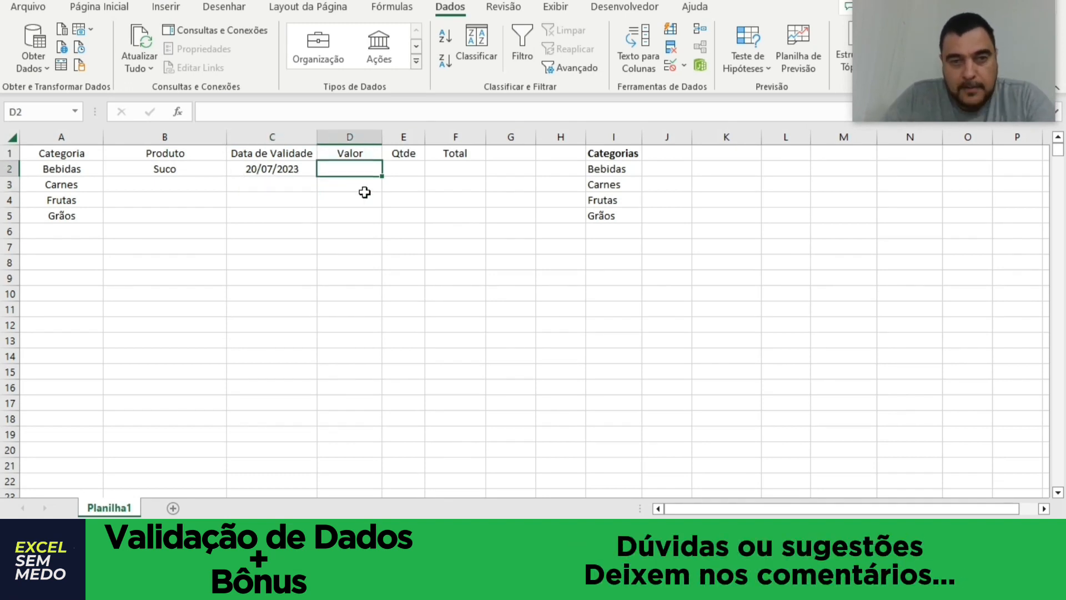
left_click_drag(369, 165, 330, 449)
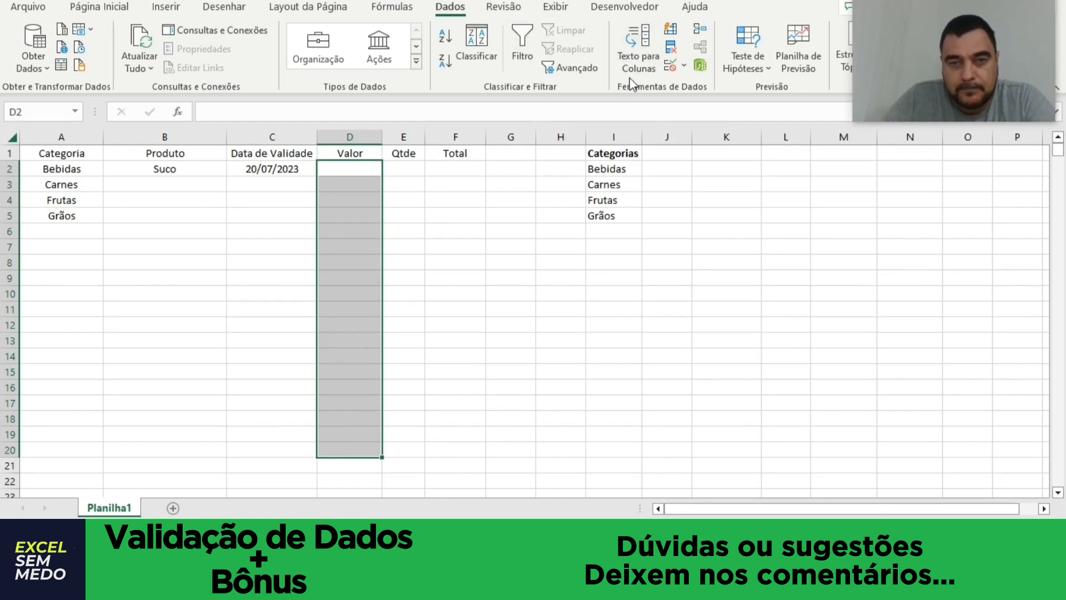
left_click(671, 65)
left_click_drag(526, 157, 585, 182)
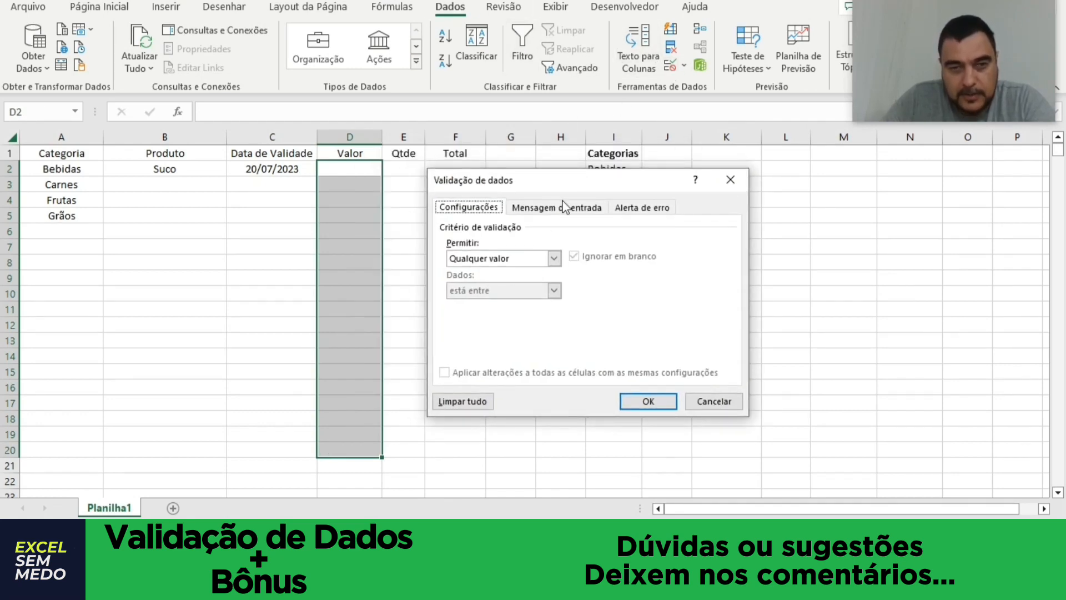
left_click(553, 261)
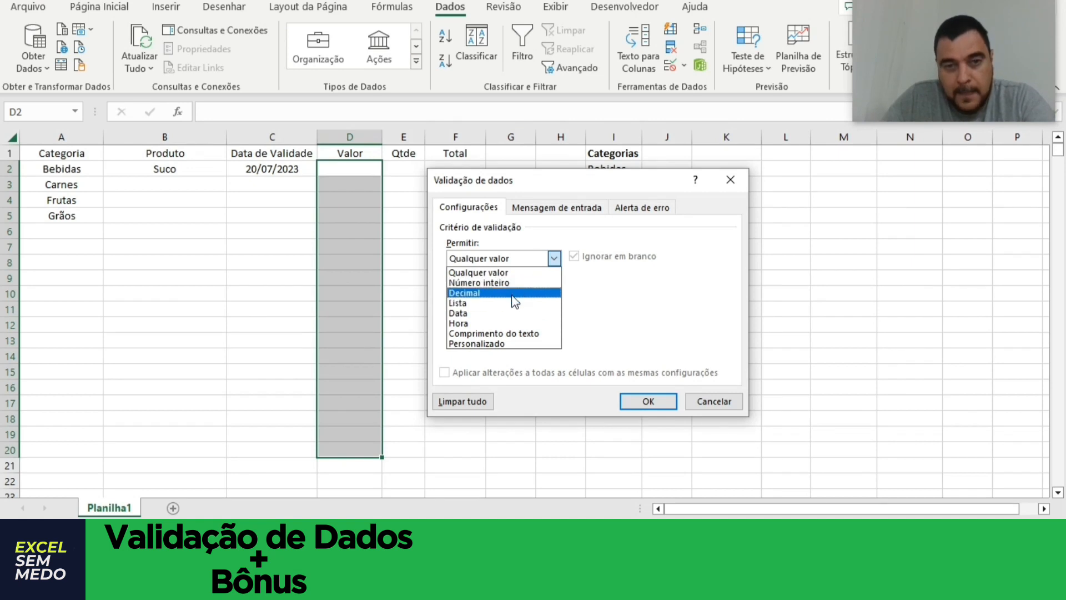
left_click(515, 295)
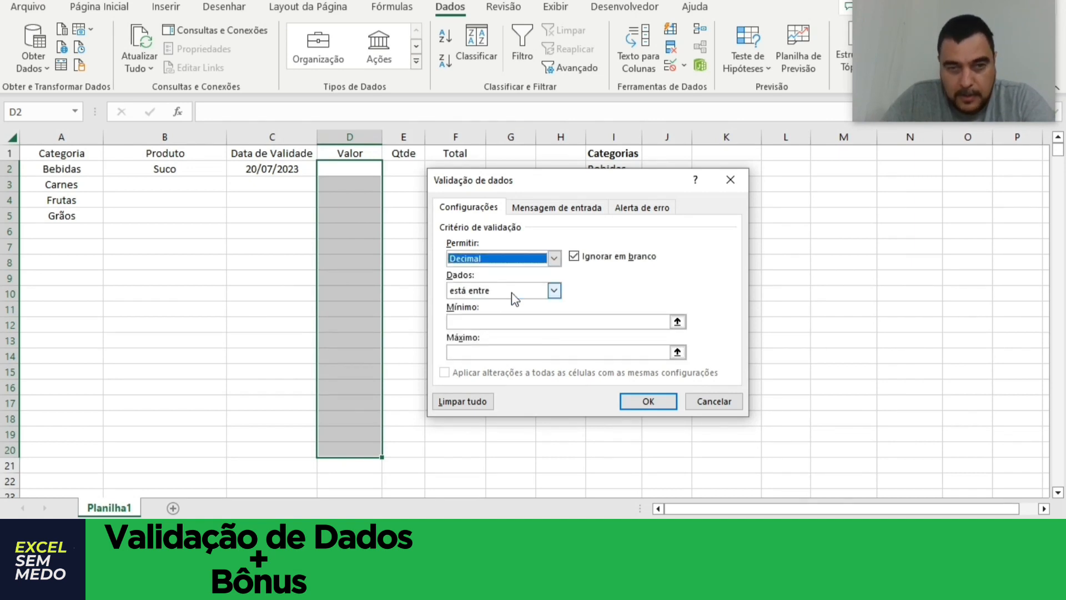
left_click(554, 290)
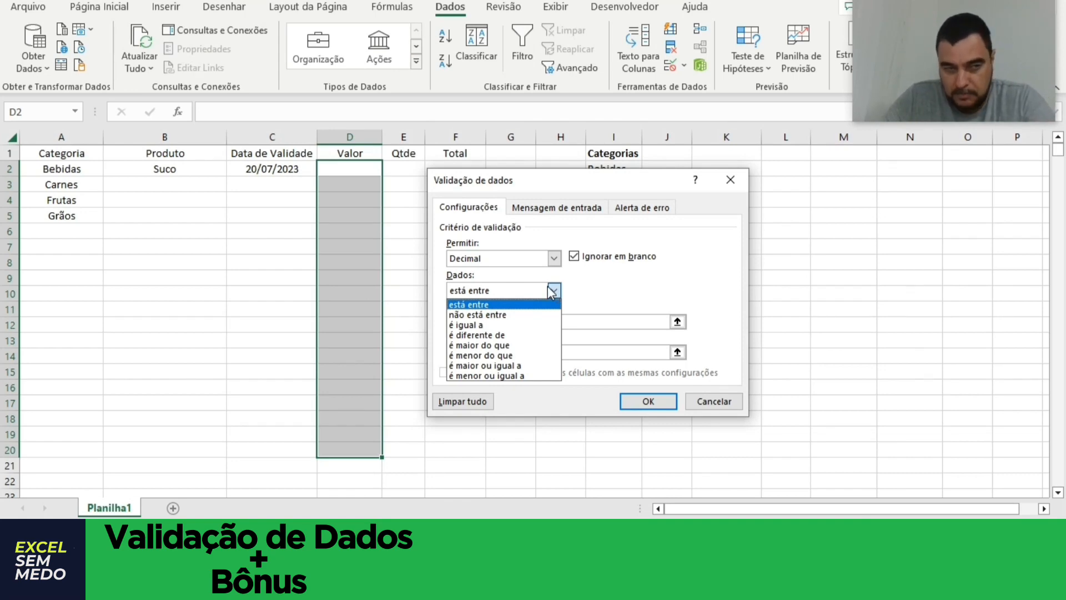
left_click(522, 346)
left_click(523, 323)
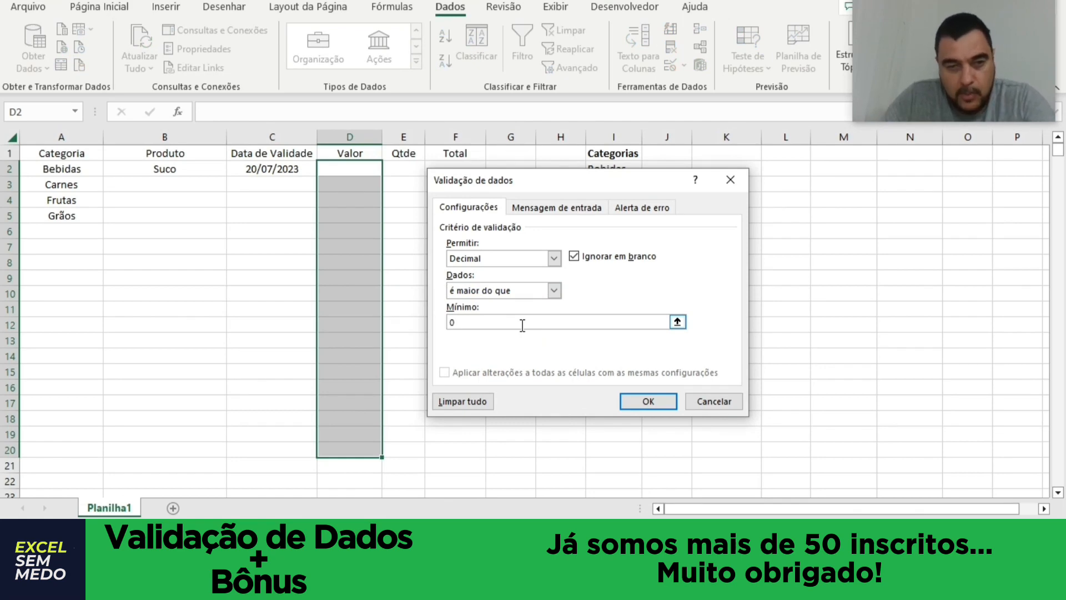
left_click(647, 404)
Try to enter -1 as the value in cell D2, and cancel the entry.
left_click(328, 169)
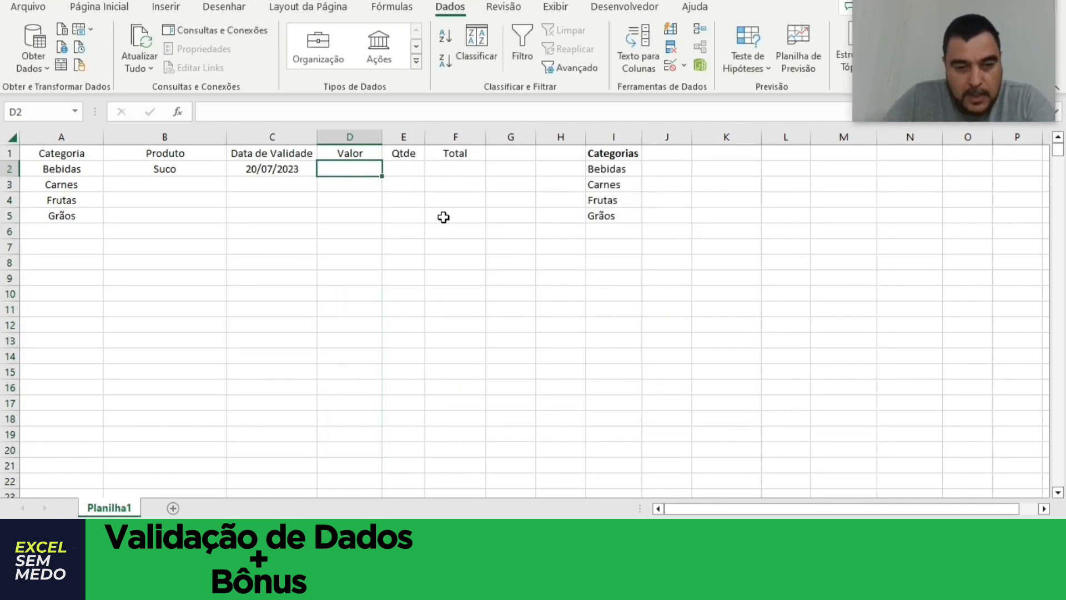
type("-1")
key("Return")
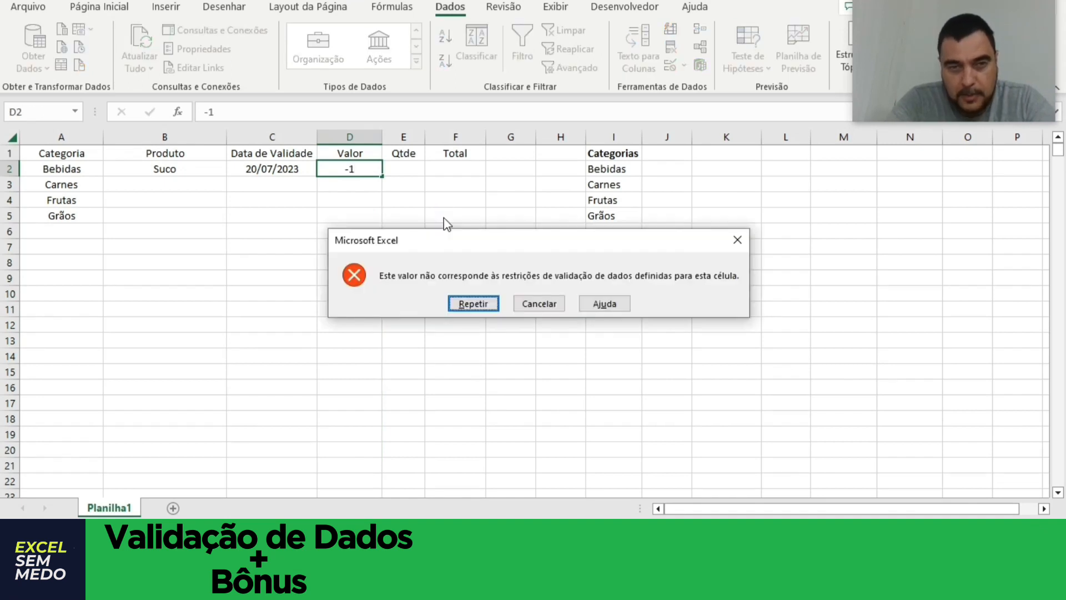
key("Escape")
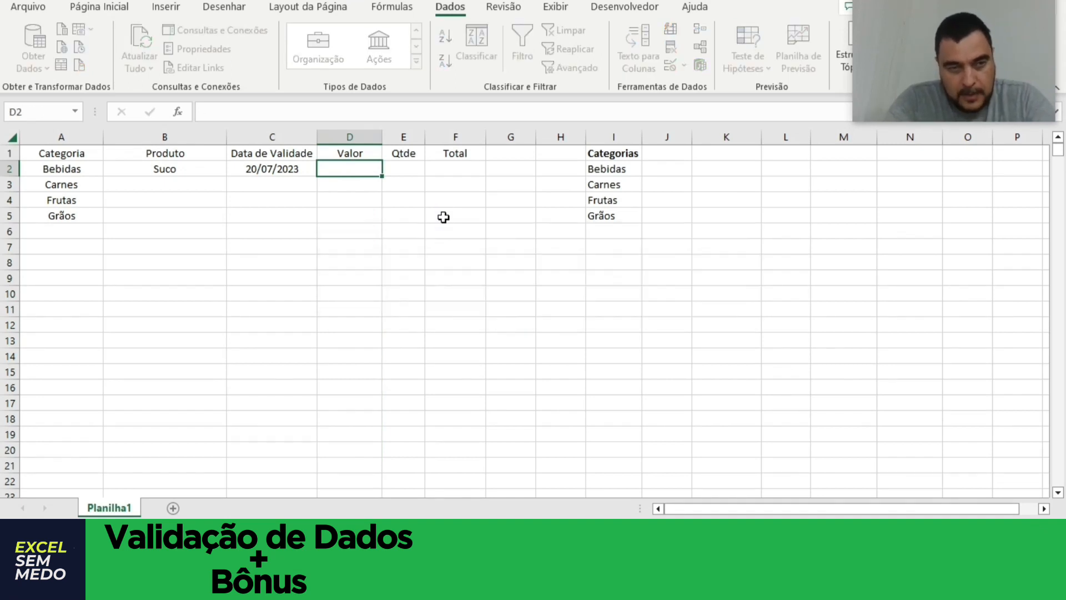
Enter 2,50 as the value in cell D2 and 1 as the quantity in cell E2.
type("2,")
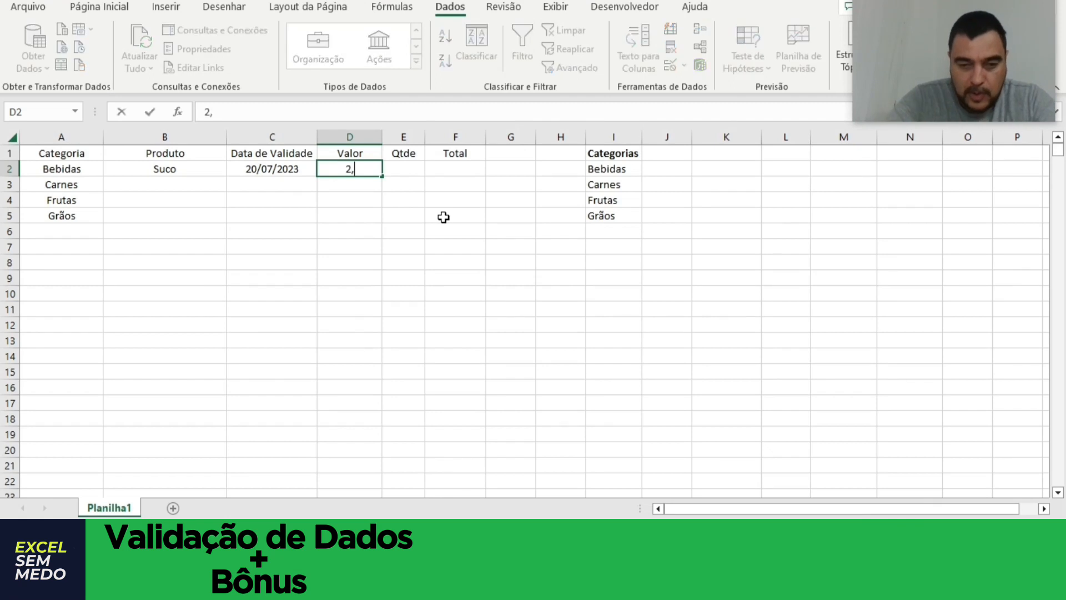
type("50")
key("Return")
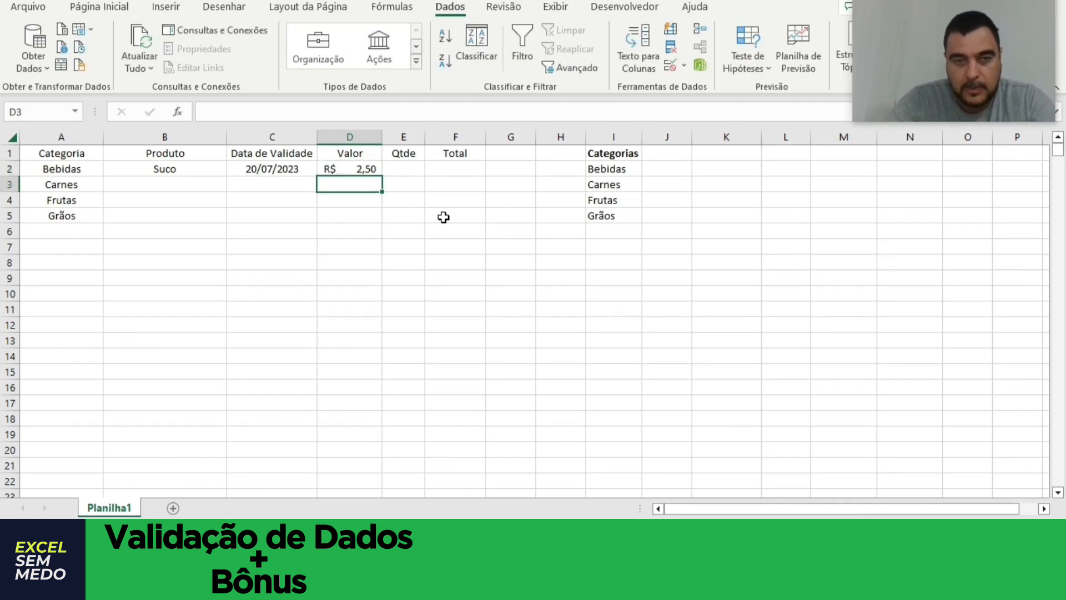
key("Up")
key("Tab")
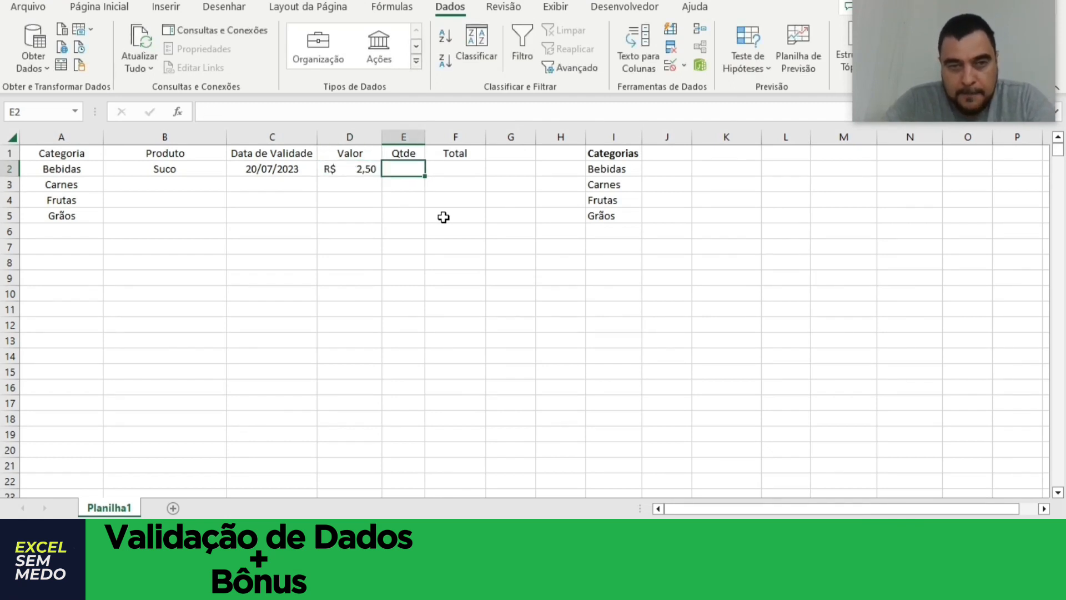
type("1")
key("Tab")
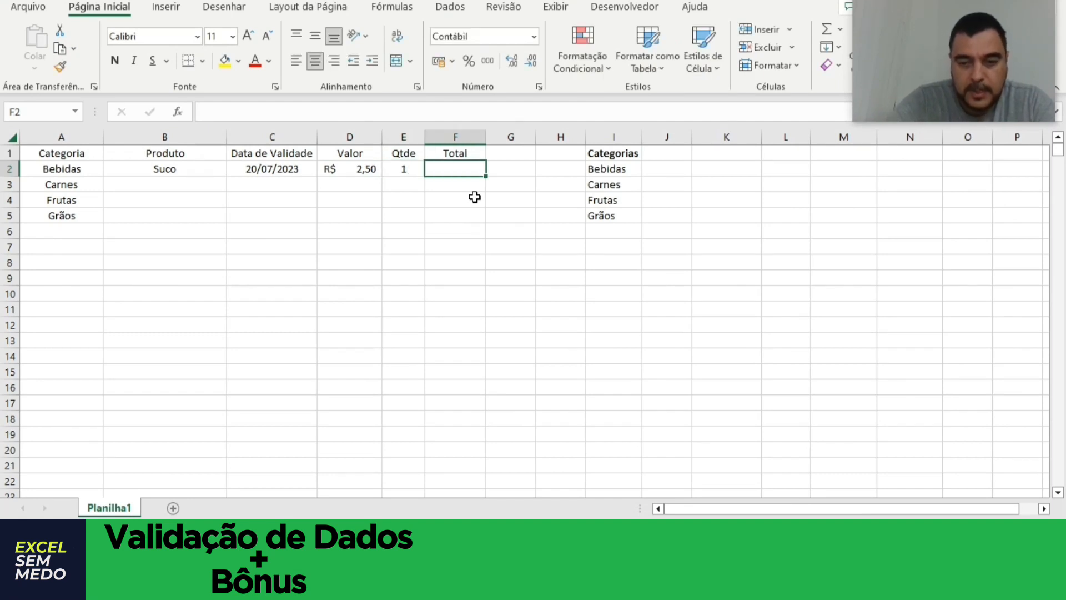
Calculate the total in cell F2 by multiplying value by quantity with the formula =D2*E2.
type("=")
key("Left")
key("Left")
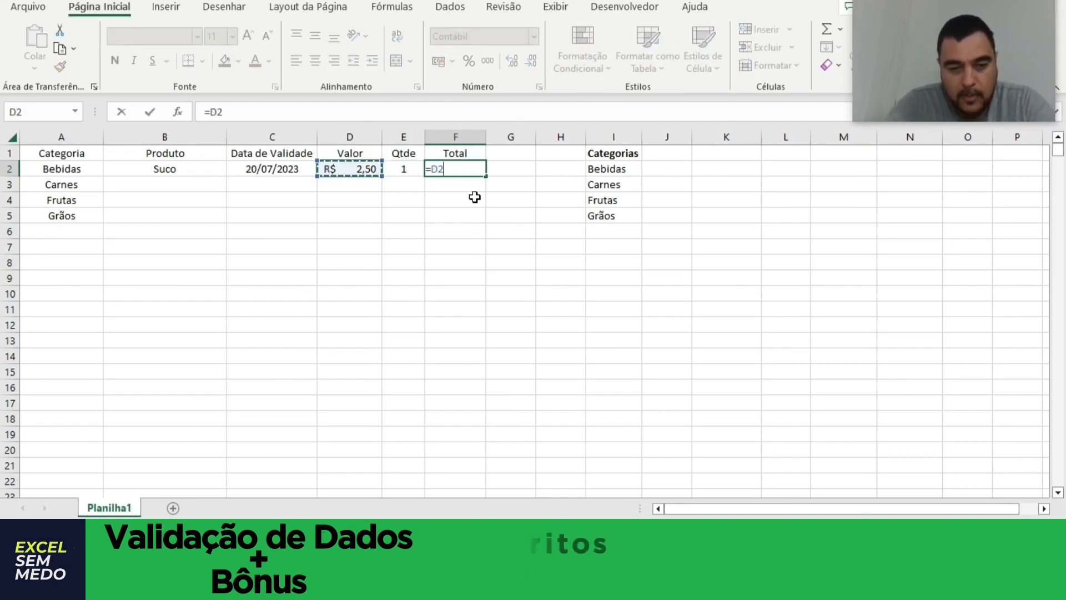
type("*")
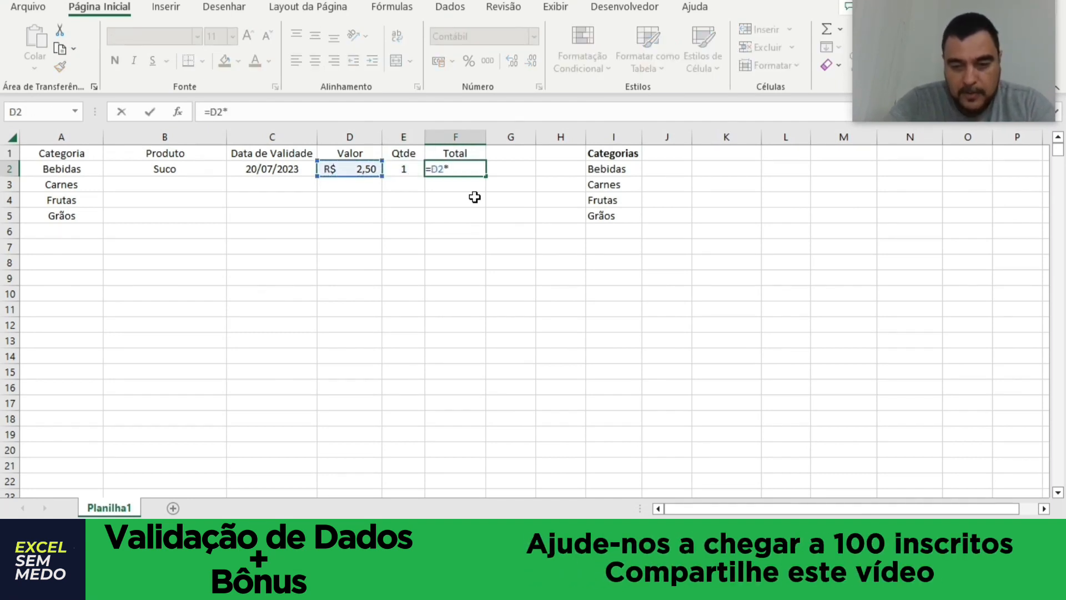
key("Left")
key("Return")
key("Up")
key("Down")
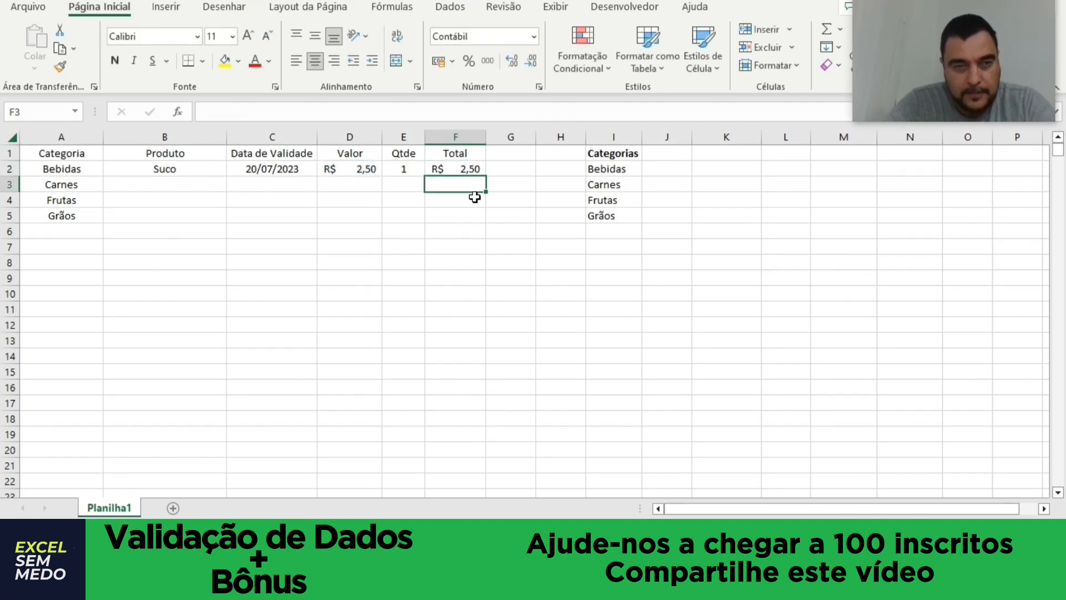
key("Left")
key("Left")
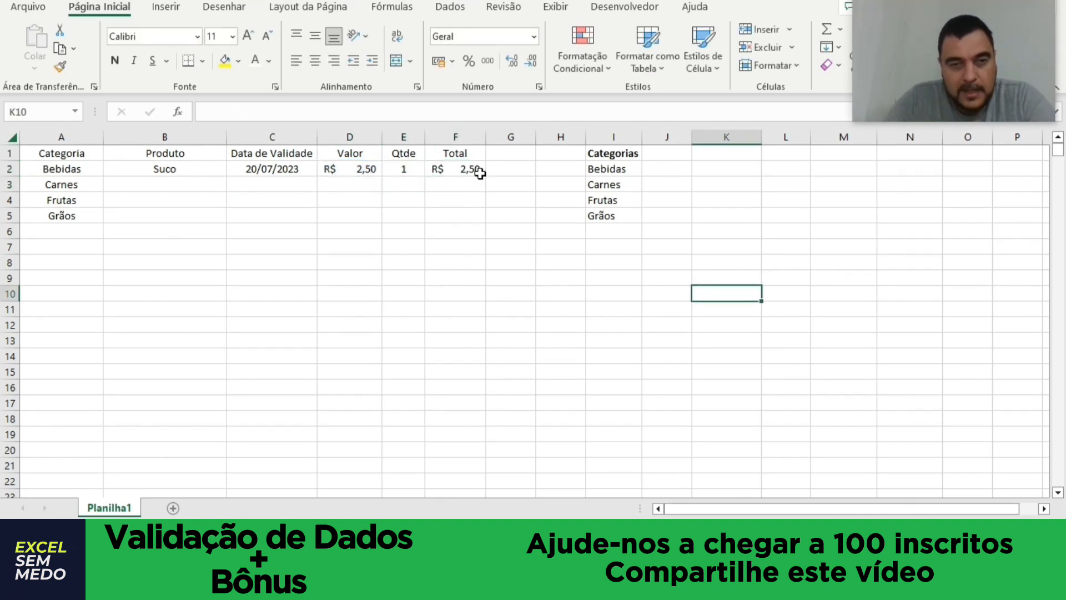
left_click(478, 171)
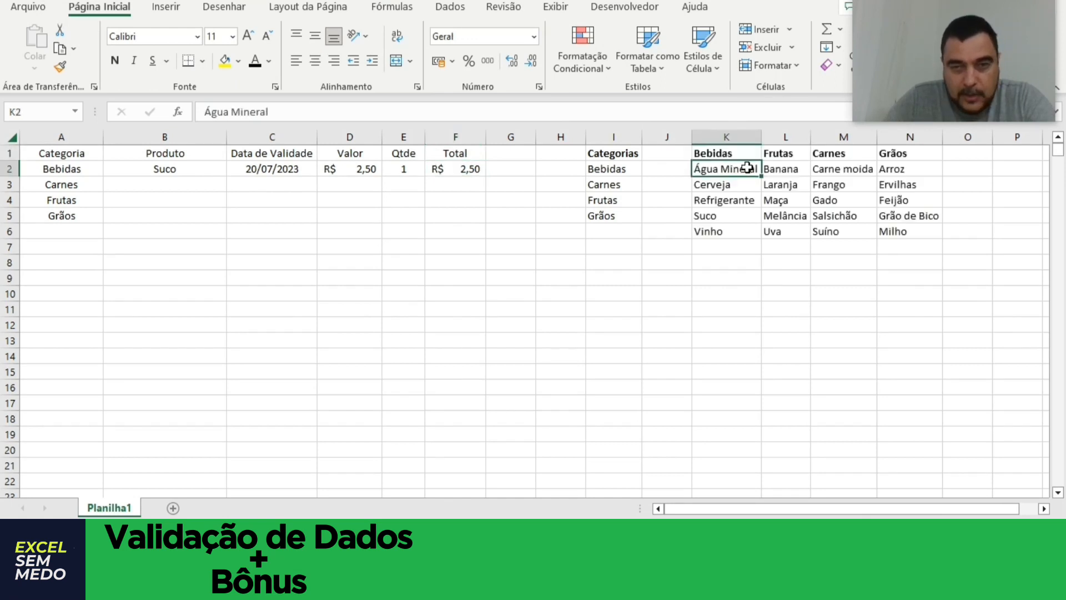
Examine the product lists under Bebidas, Frutas, Carnes and Grãos in columns K to N.
left_click(722, 154)
left_click(789, 153)
left_click(841, 154)
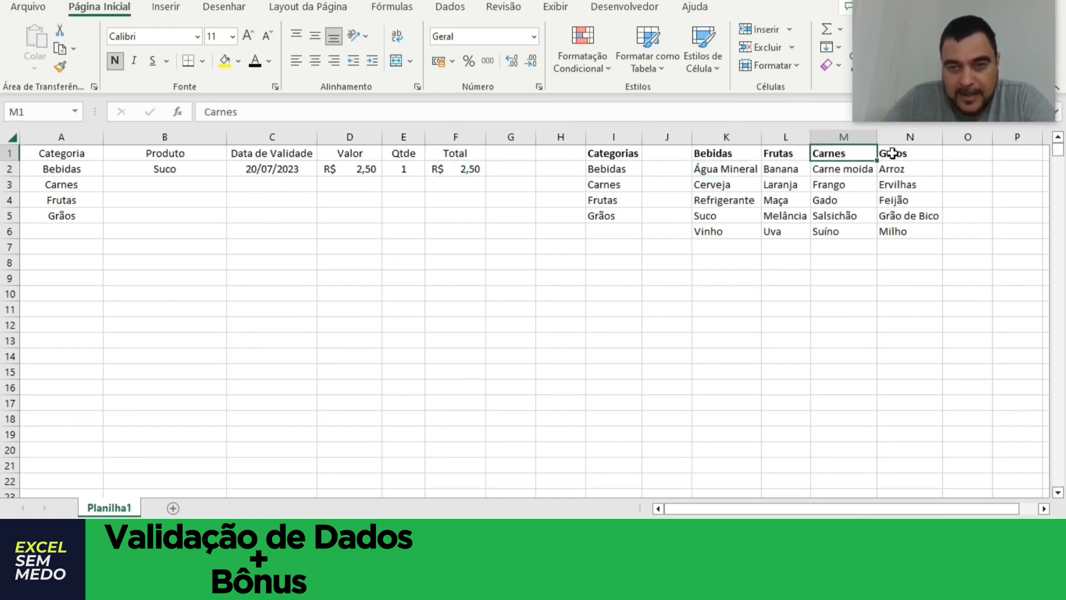
left_click(892, 154)
left_click_drag(721, 168, 722, 231)
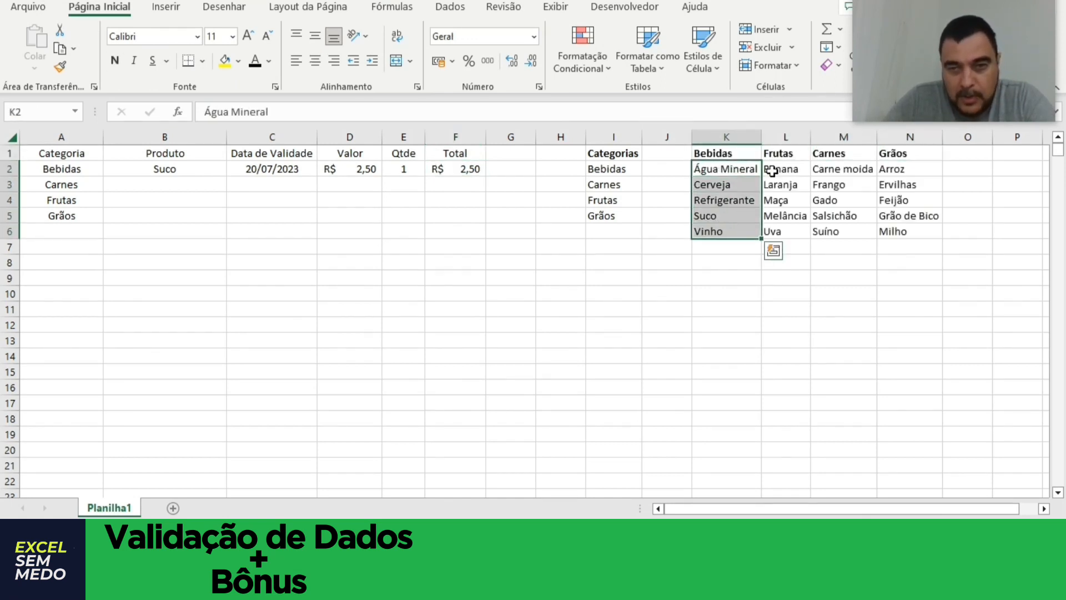
left_click_drag(772, 171, 776, 231)
left_click_drag(821, 168, 844, 231)
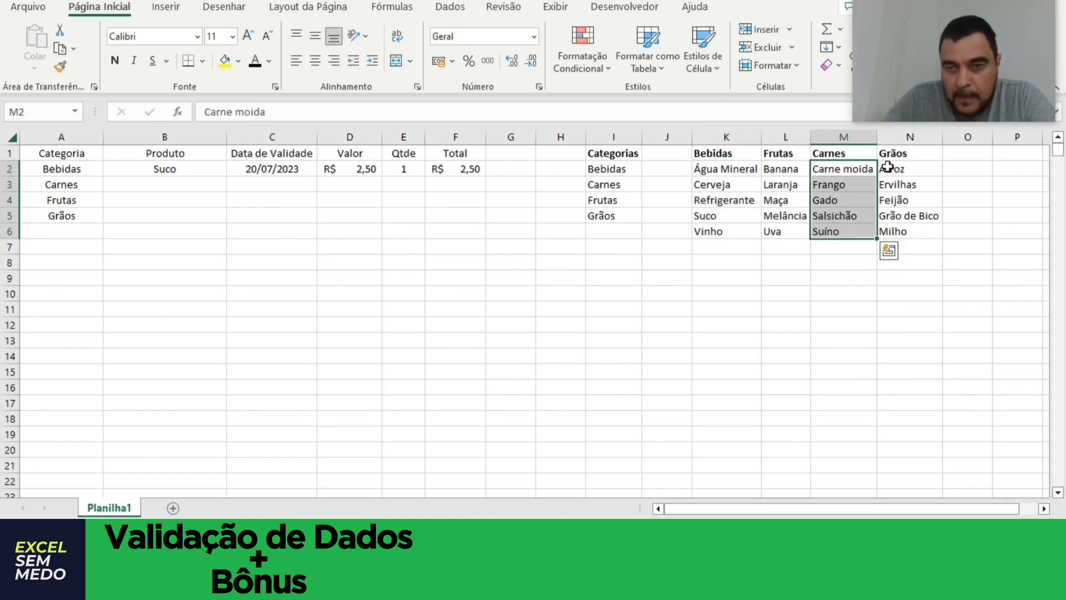
left_click_drag(888, 167, 899, 231)
left_click(544, 186)
Compare the category in A2 and the product in B2 with the Bebidas product list in K2:K6.
left_click(87, 167)
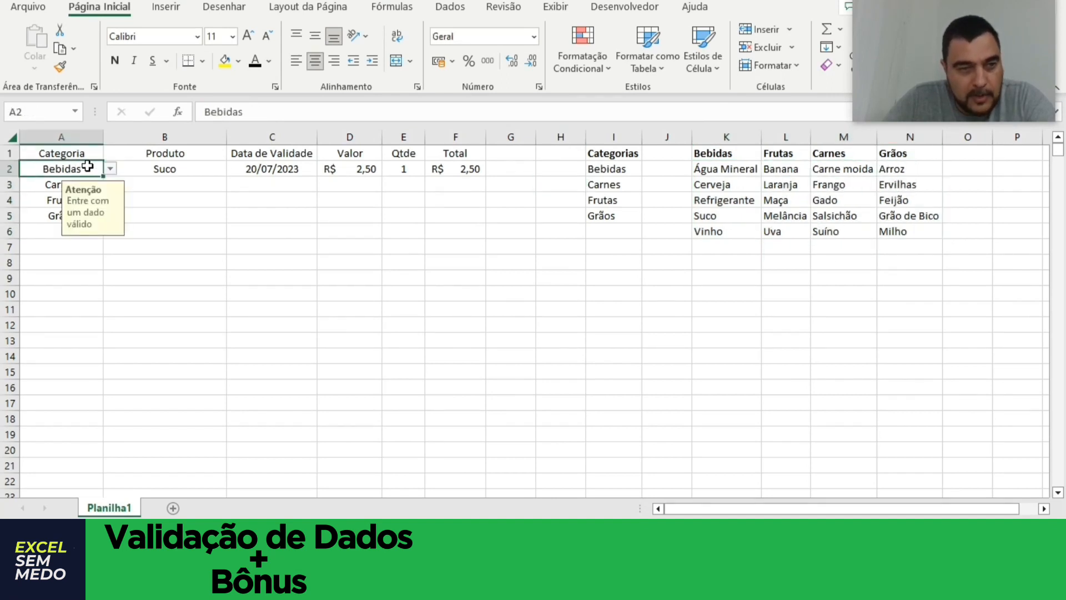
left_click(130, 167)
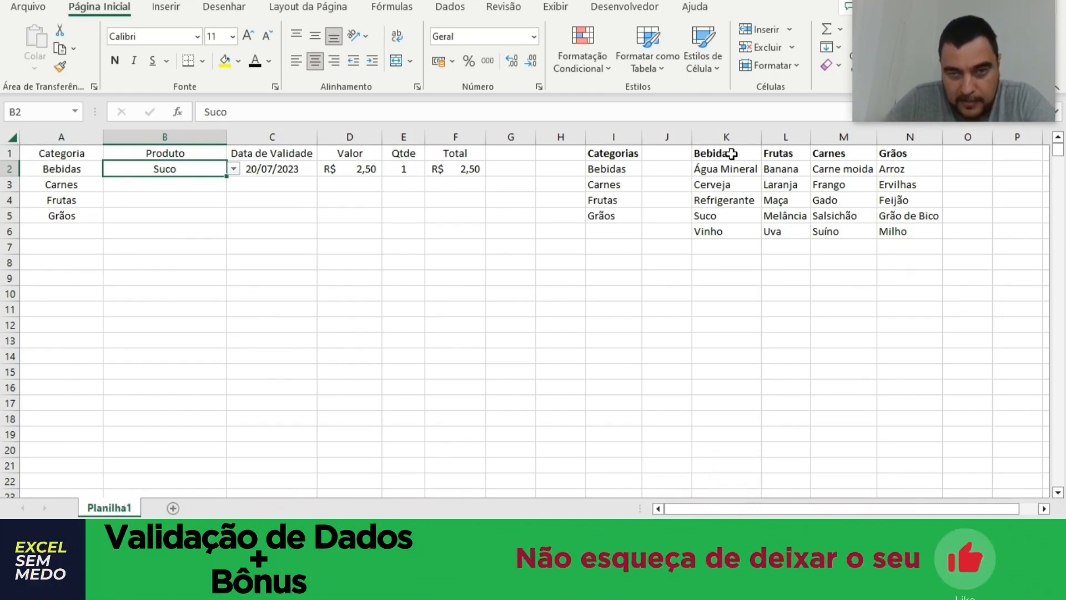
left_click_drag(725, 168, 726, 228)
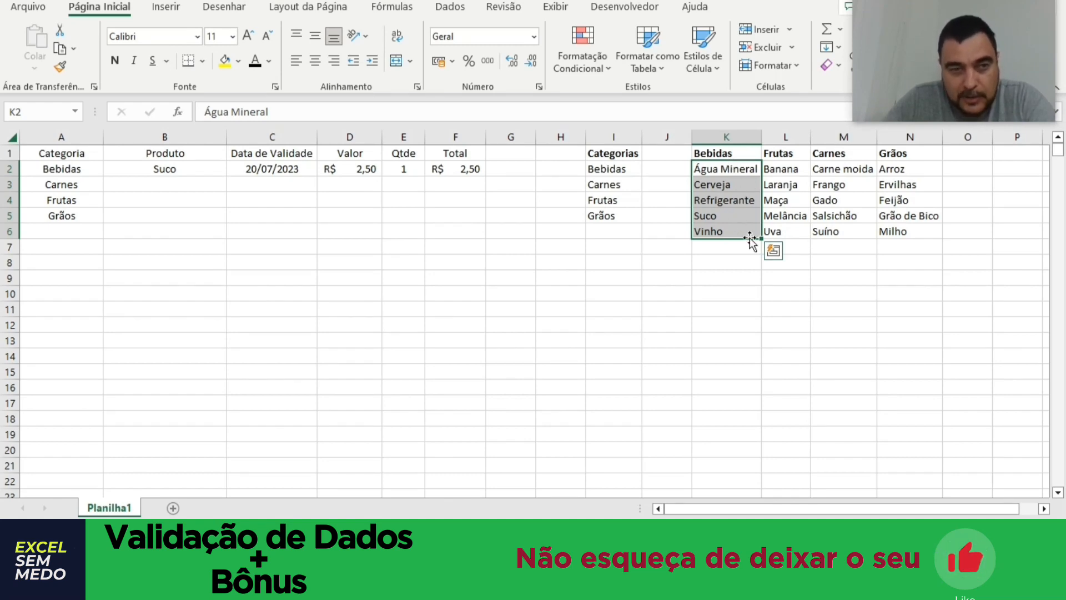
key("Home")
left_click(178, 172)
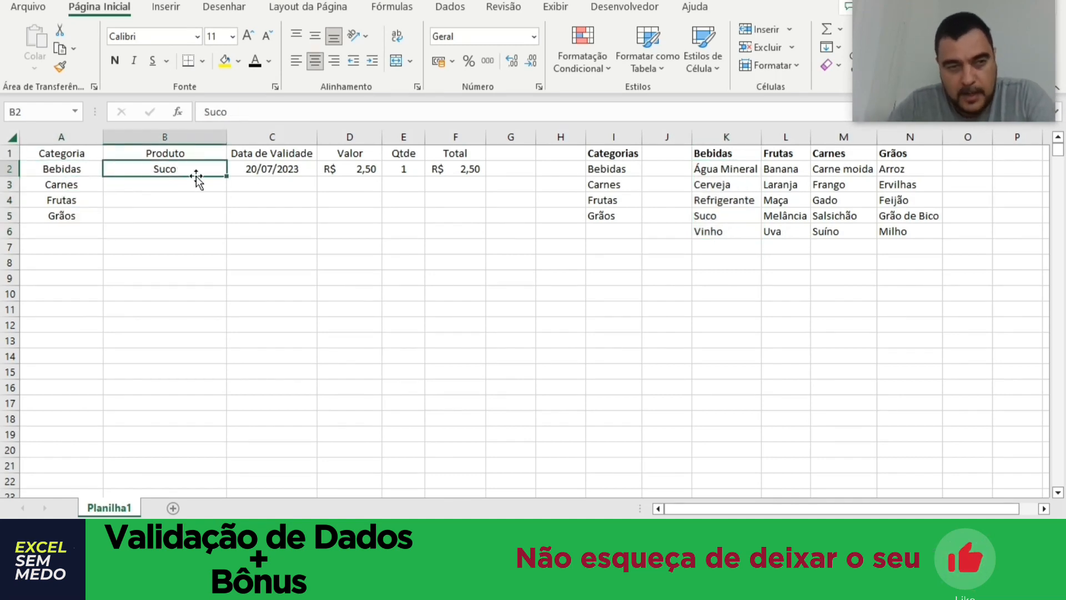
left_click(70, 170)
left_click(147, 166)
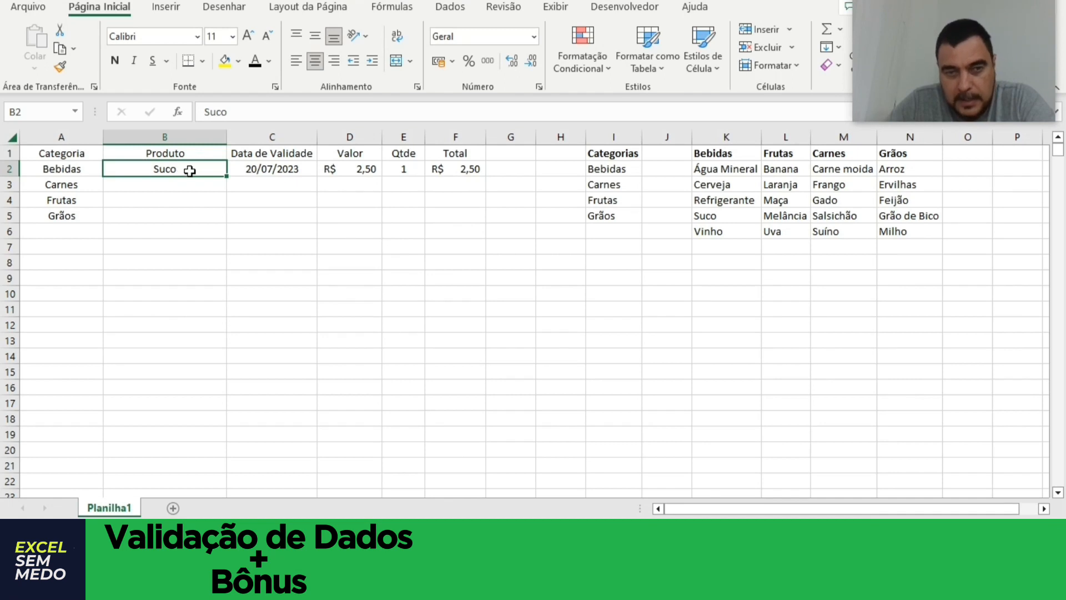
left_click_drag(703, 168, 714, 228)
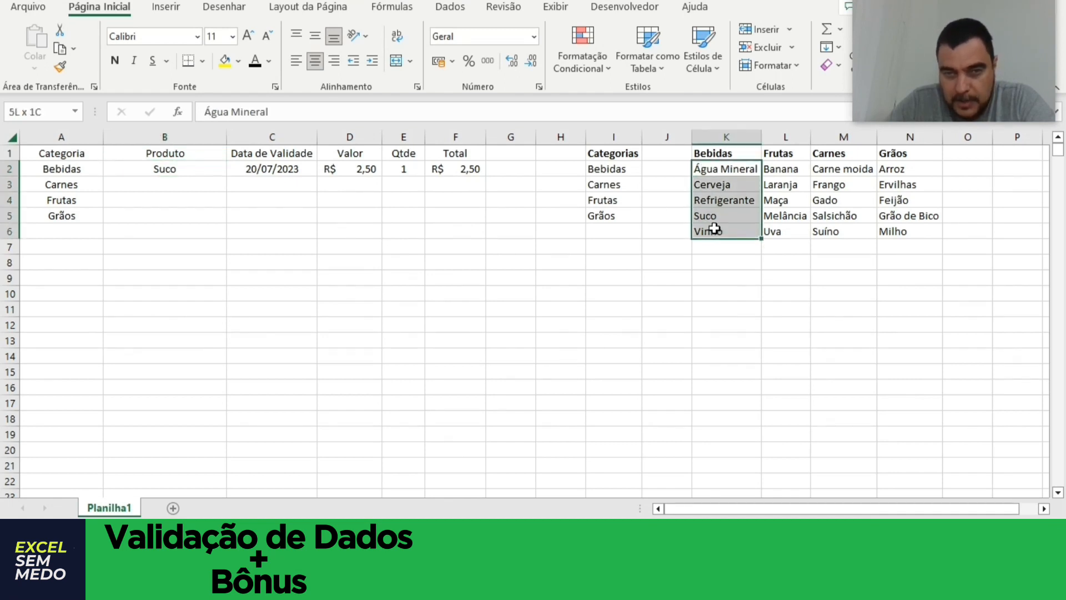
left_click(189, 165)
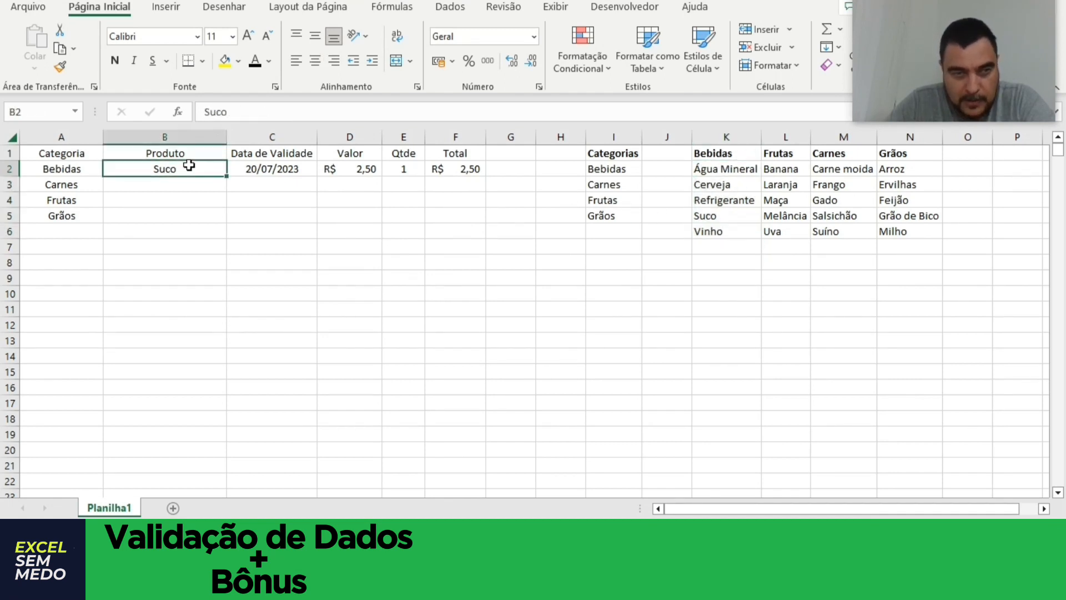
Apply list validation (Lista) to cell B2, using the Bebidas products in =$K$2:$K$6 as the source.
left_click(450, 8)
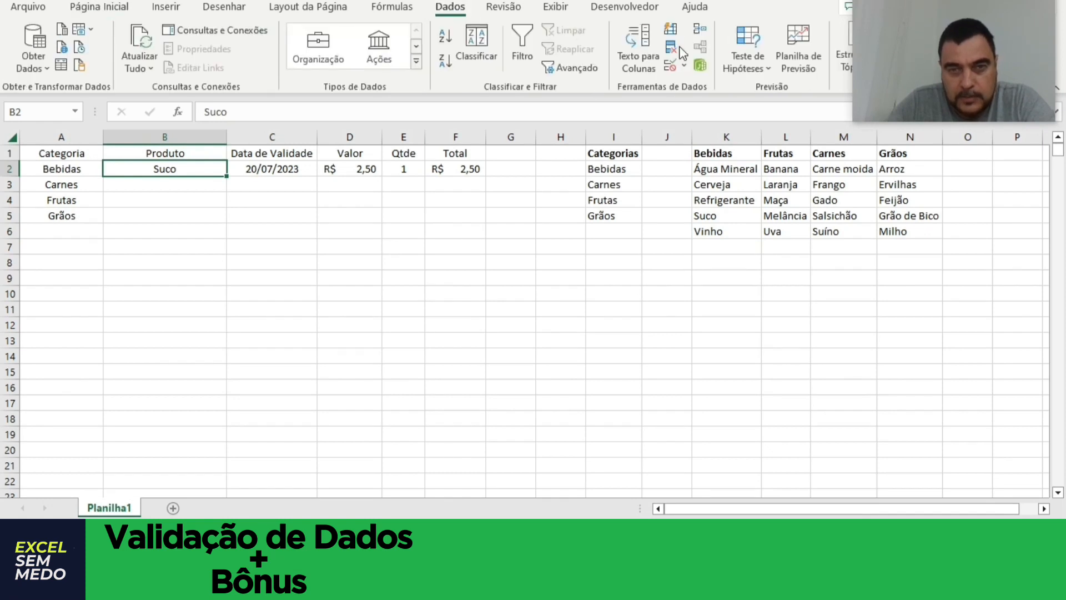
left_click(684, 65)
left_click(725, 86)
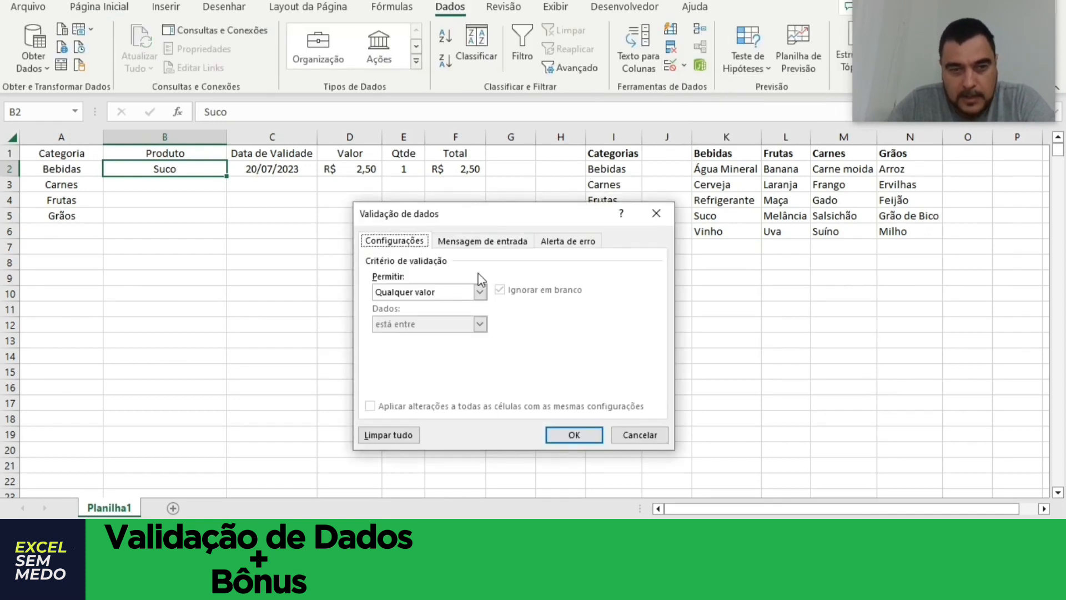
left_click(480, 291)
left_click(465, 333)
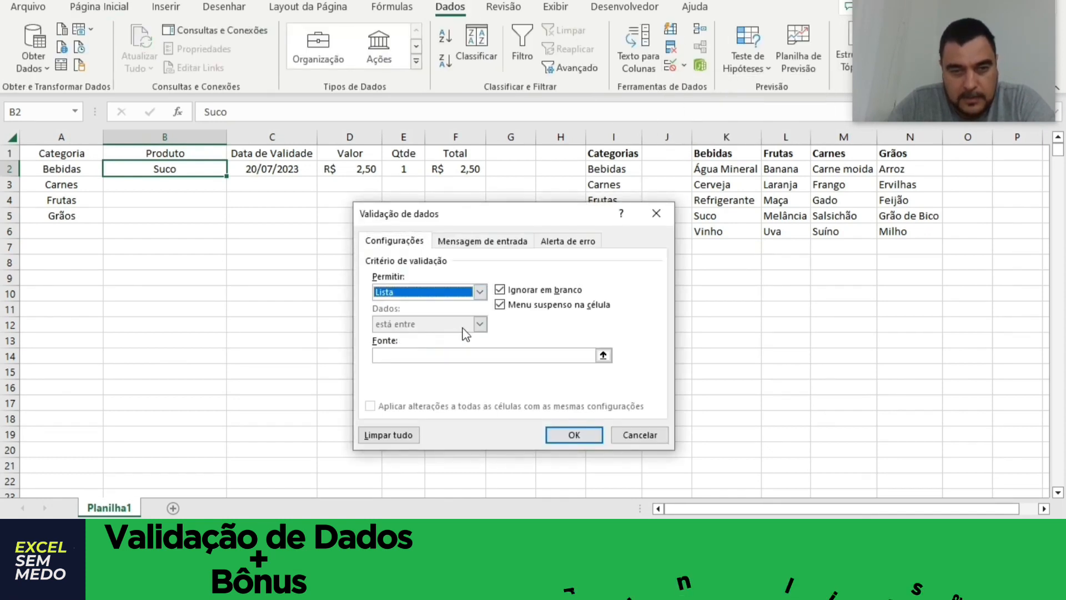
left_click(603, 355)
left_click_drag(722, 169, 724, 237)
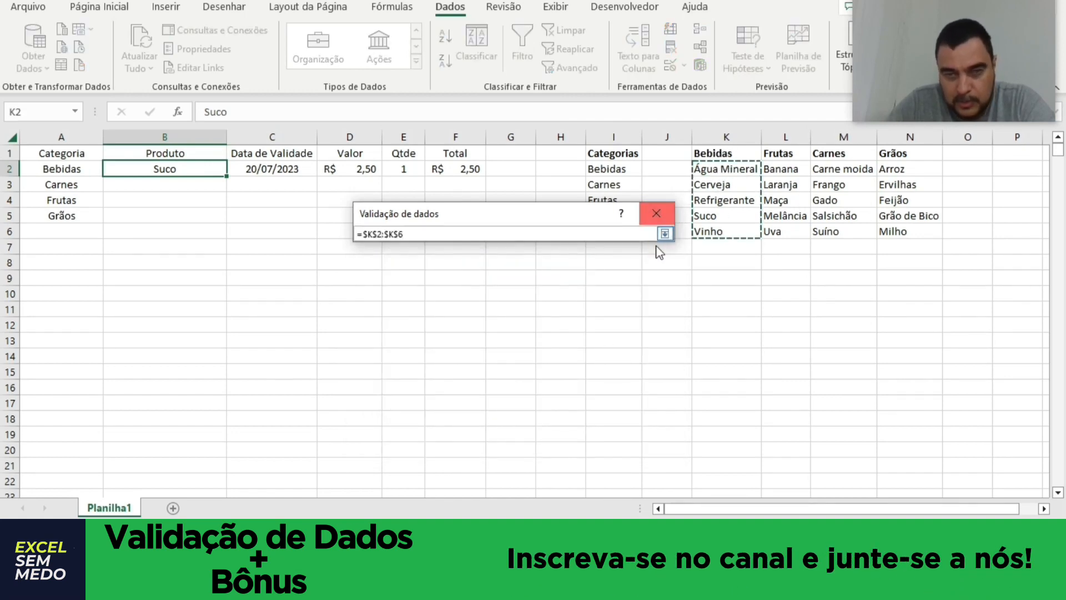
left_click(665, 234)
left_click(564, 439)
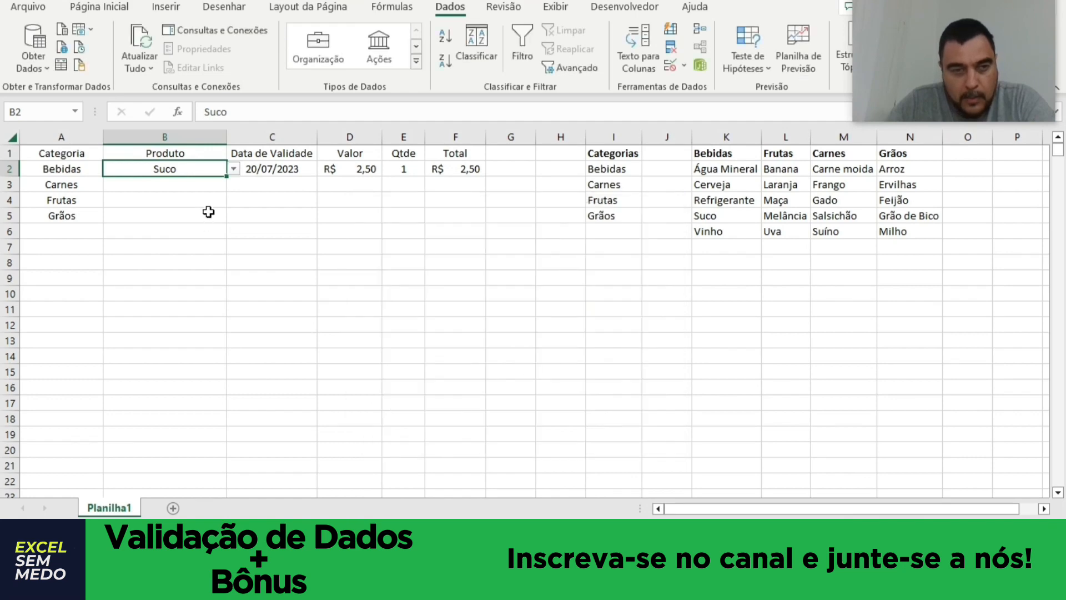
Test the product list in cell B2 by choosing Água Mineral and finally Refrigerante.
left_click(234, 169)
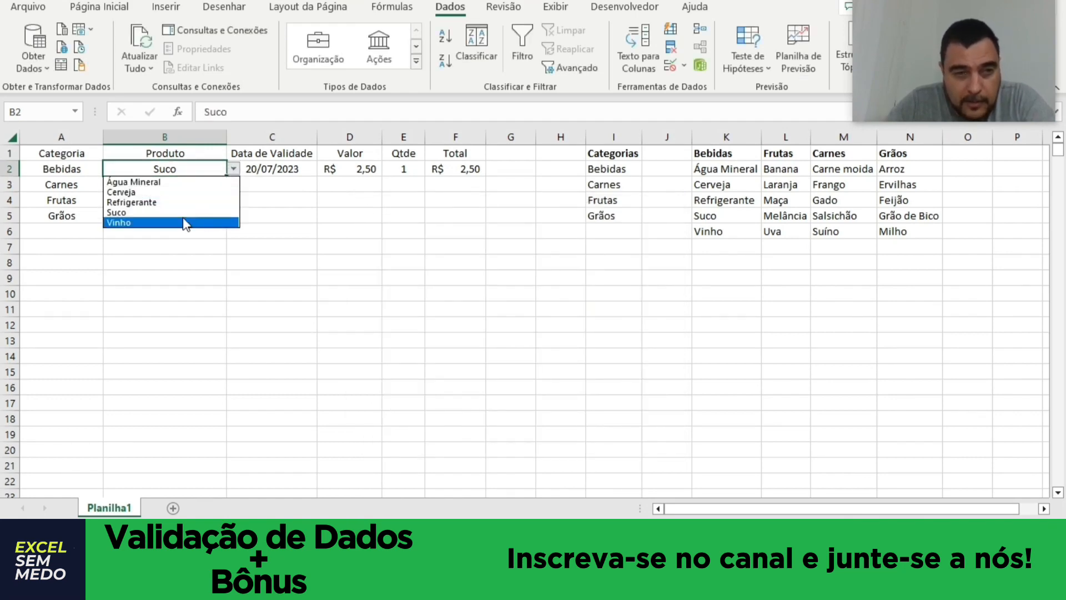
left_click(184, 183)
left_click(234, 168)
left_click(191, 202)
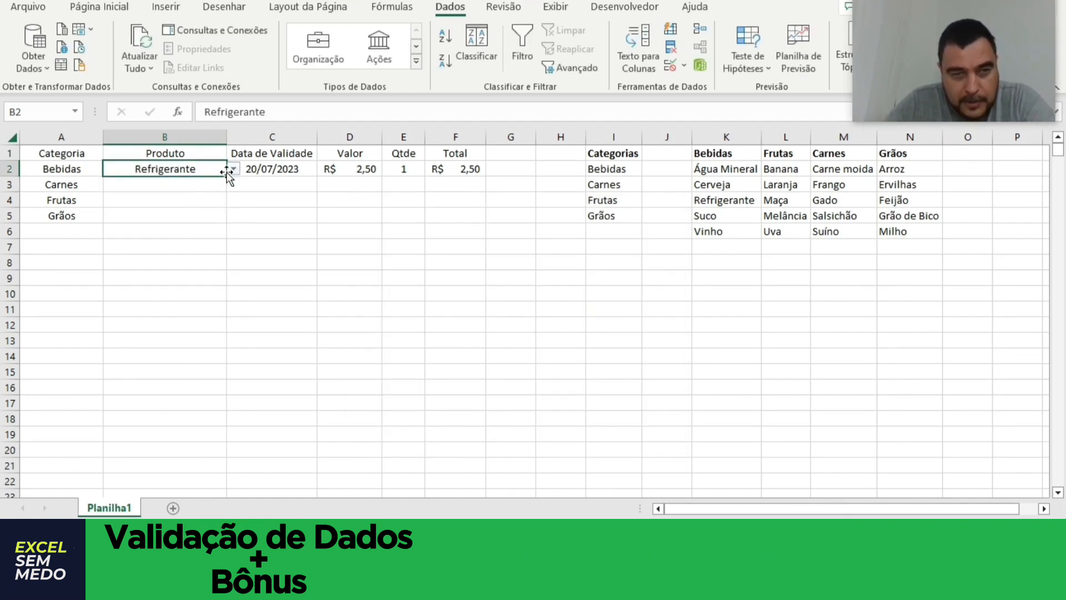
Test the Bebidas product list in cell B2 by choosing Cerveja and finally Vinho.
left_click(234, 169)
left_click(222, 192)
left_click(234, 169)
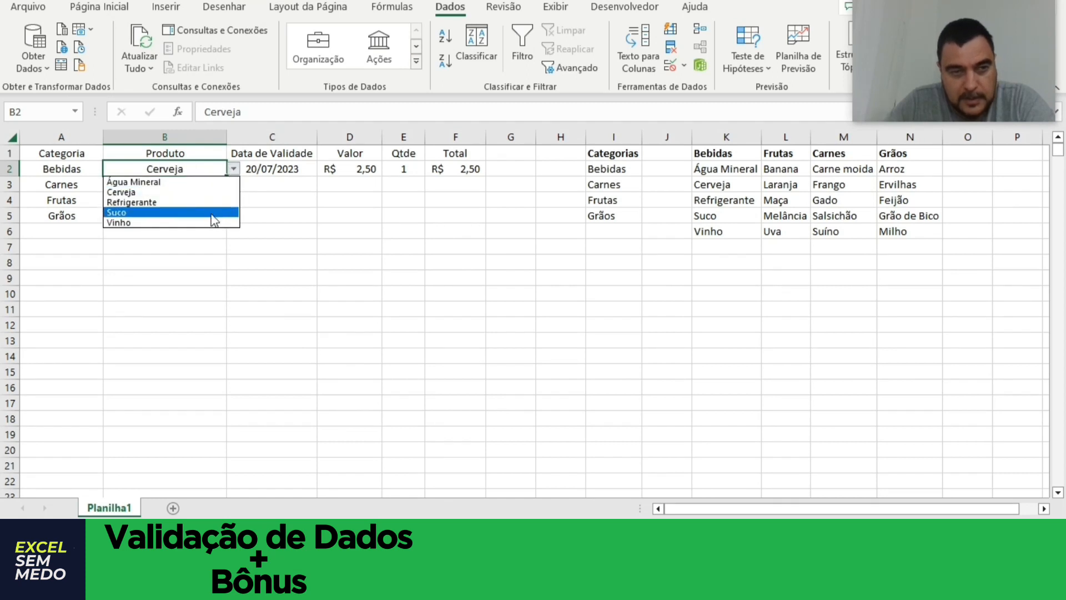
left_click(216, 222)
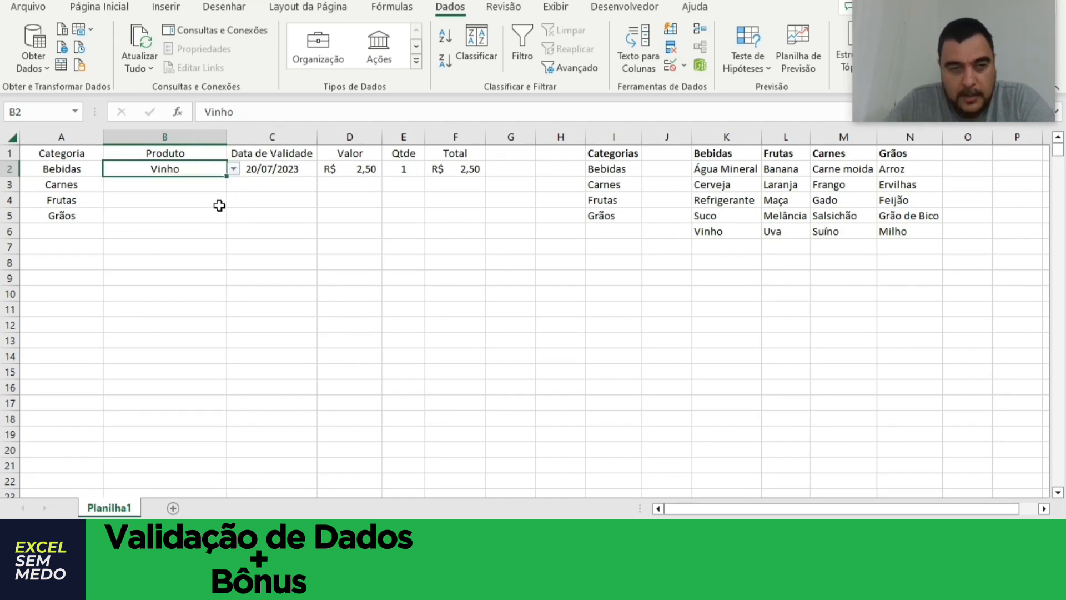
Set the category in A2 to Carnes and compare it with the products offered by the list in B2.
left_click(72, 165)
left_click(110, 170)
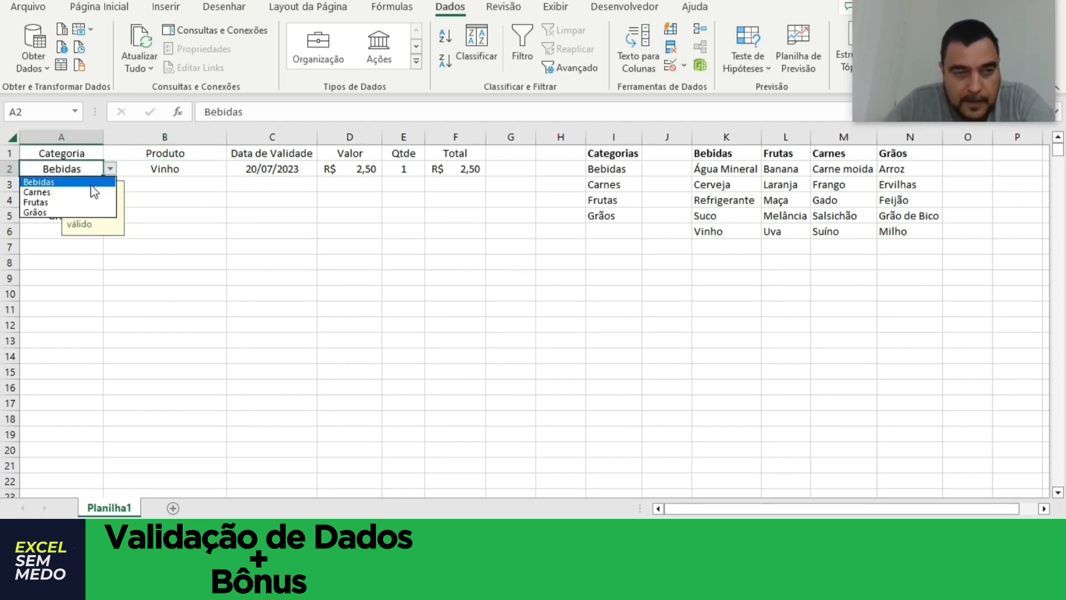
left_click(93, 191)
left_click(222, 187)
left_click(220, 172)
left_click(234, 169)
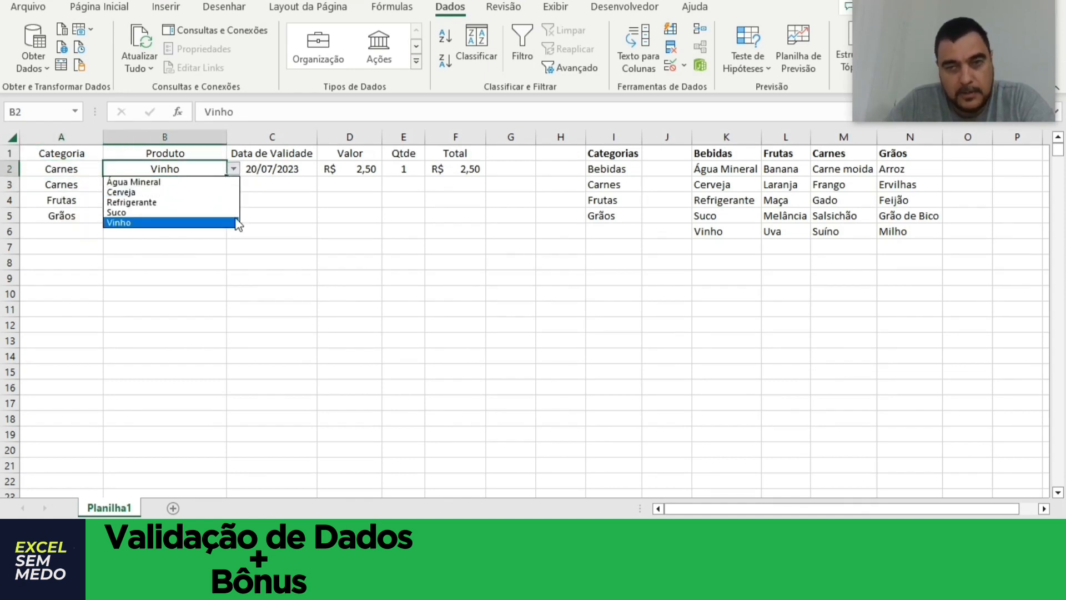
left_click(272, 252)
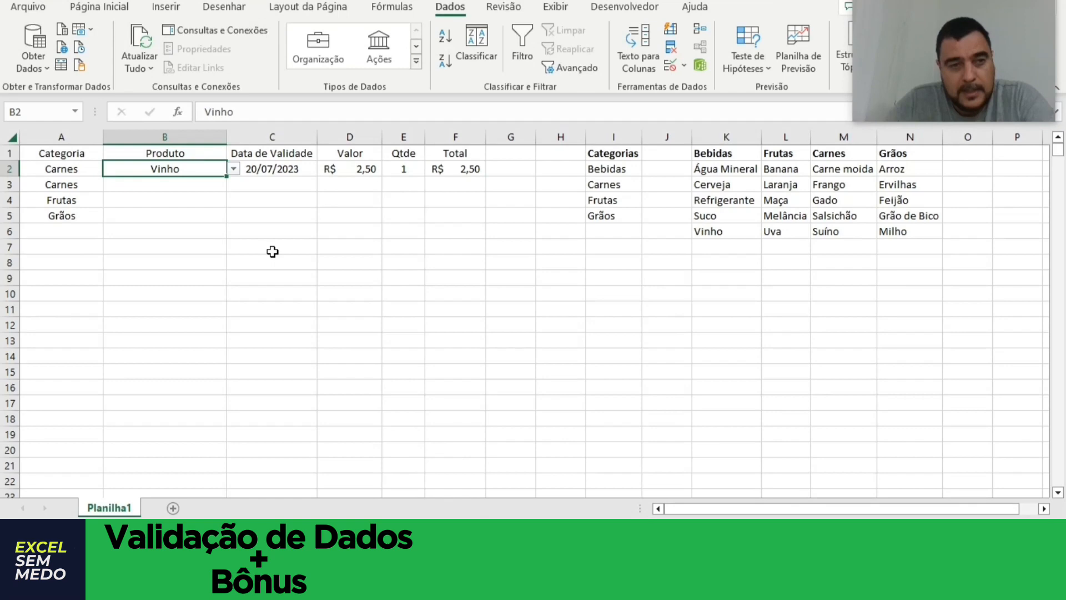
left_click(78, 170)
left_click(196, 172)
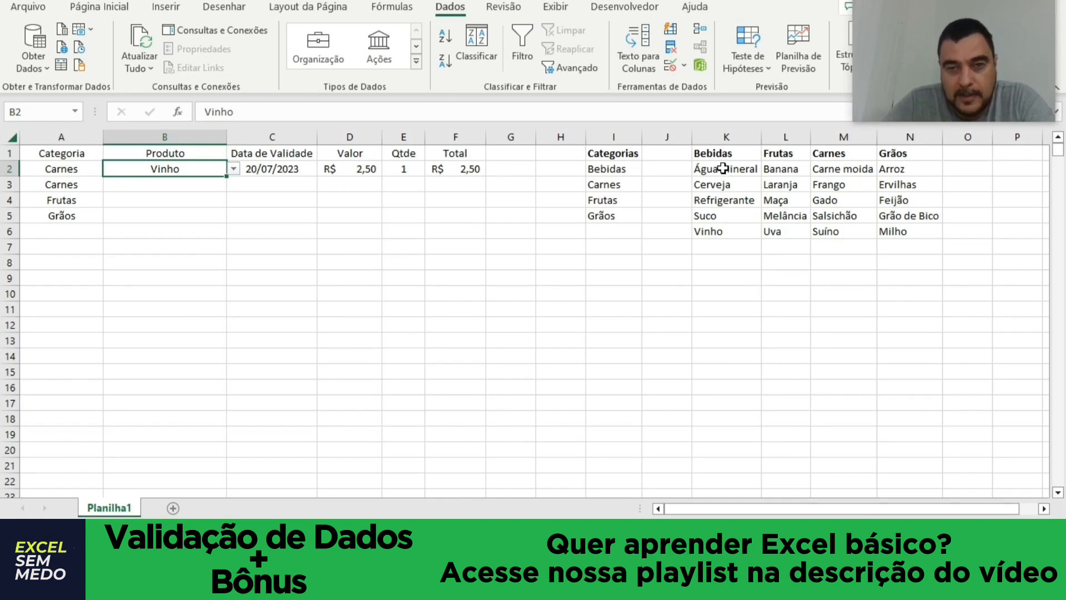
Name the drinks range K2:K6 Bebidas.
left_click_drag(726, 169, 735, 232)
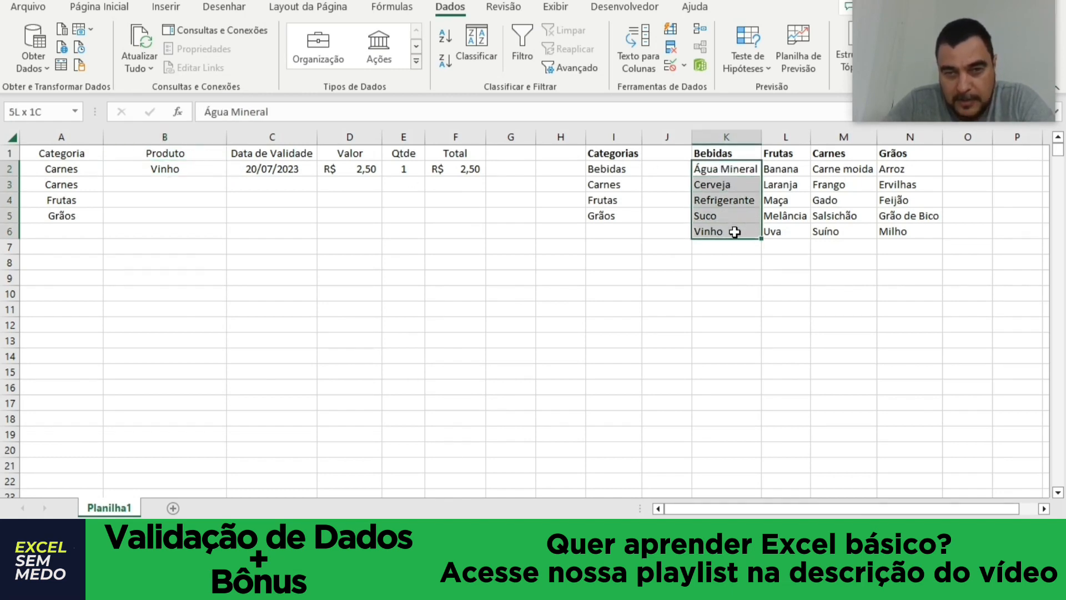
left_click(37, 112)
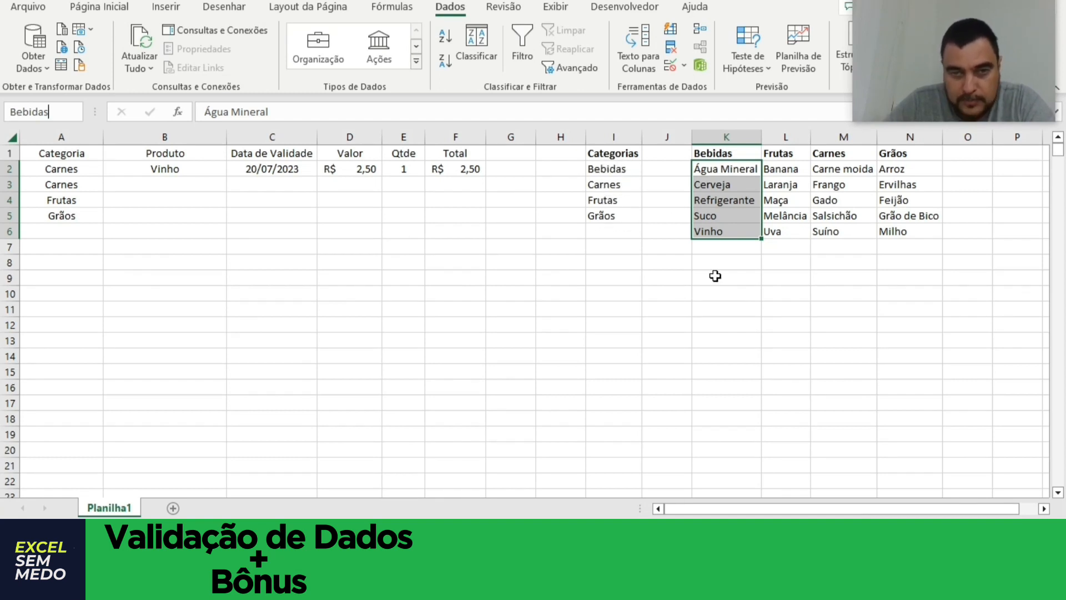
key("Return")
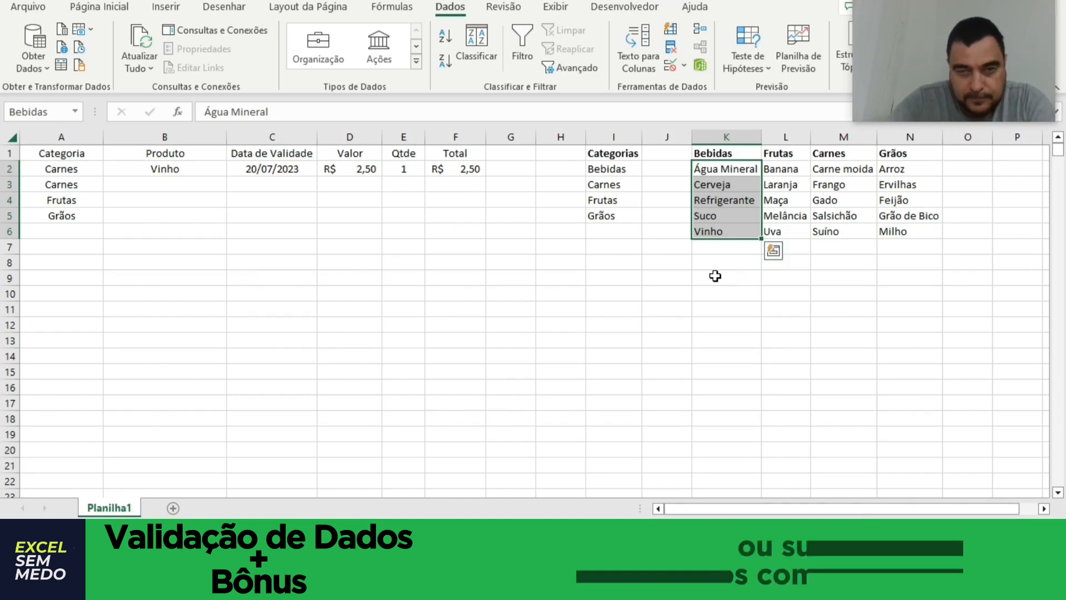
Check the name of the drinks range by reselecting cells K2:K6 in full and in part.
left_click(785, 306)
left_click_drag(734, 167, 716, 228)
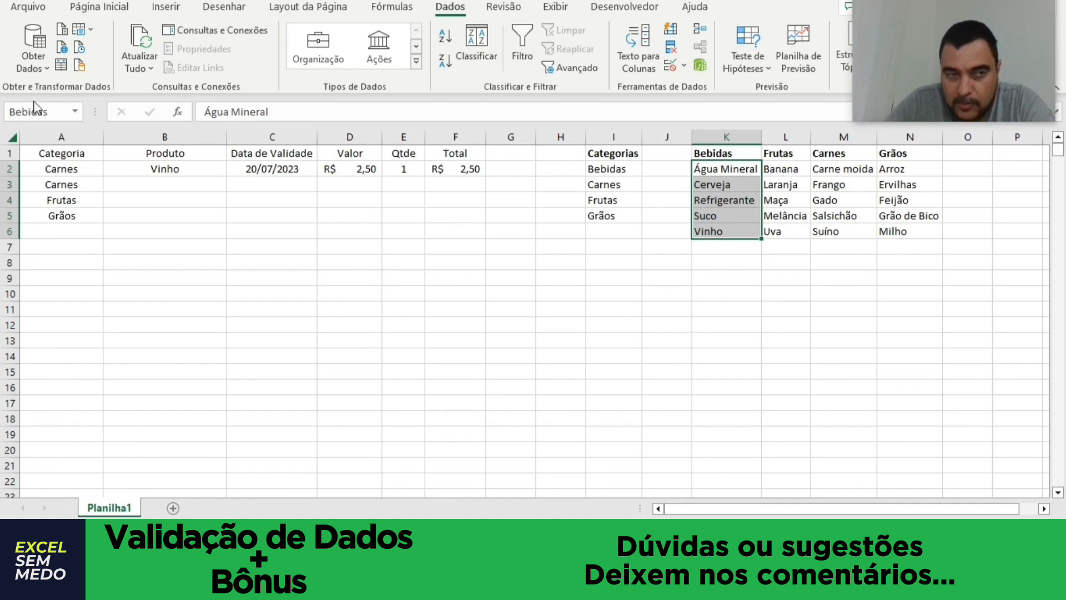
left_click(614, 310)
left_click_drag(721, 168, 716, 217)
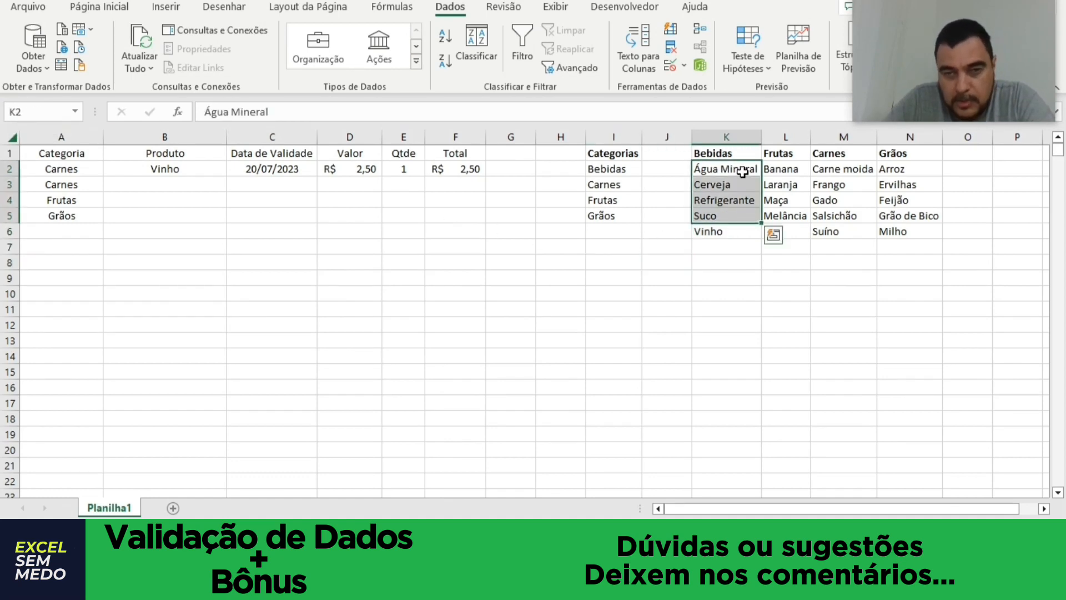
left_click_drag(722, 169, 717, 231)
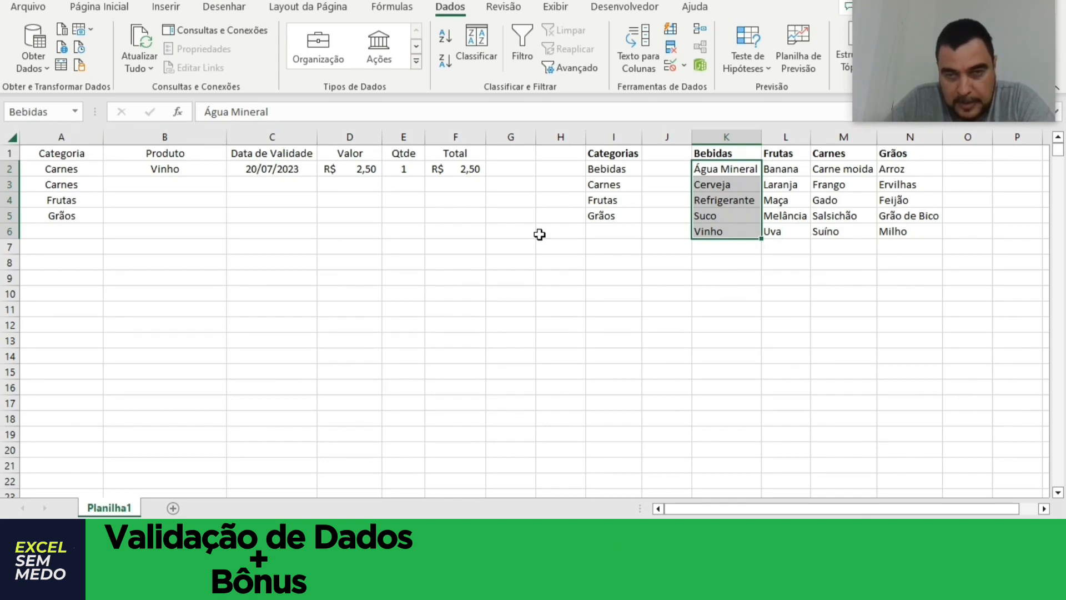
left_click(613, 293)
Name the range L2:L6 Frutas and the range M2:M6 Carnes.
left_click_drag(786, 170, 787, 231)
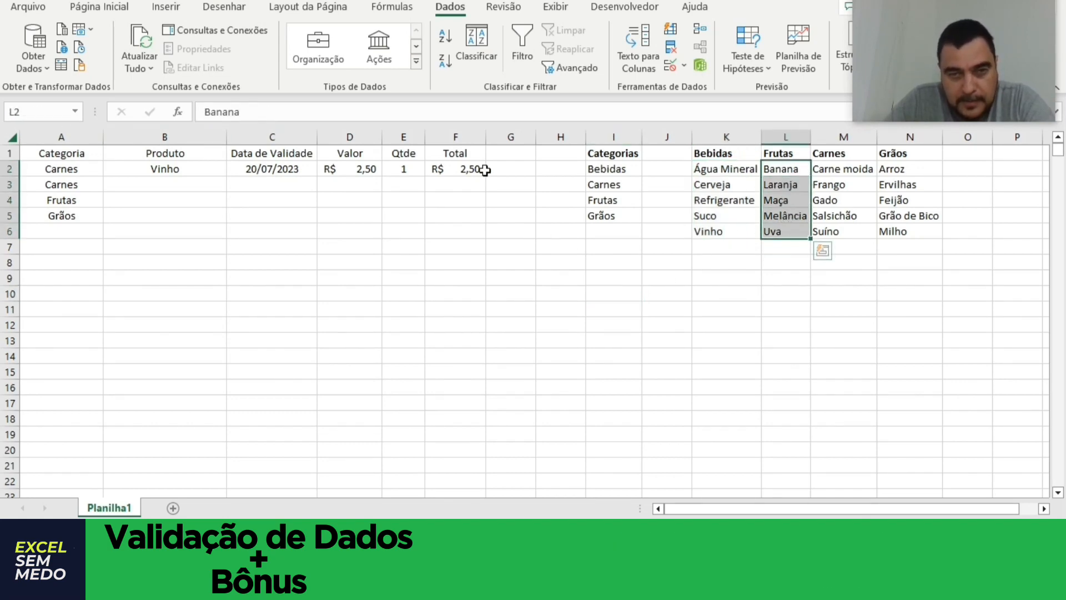
left_click(41, 114)
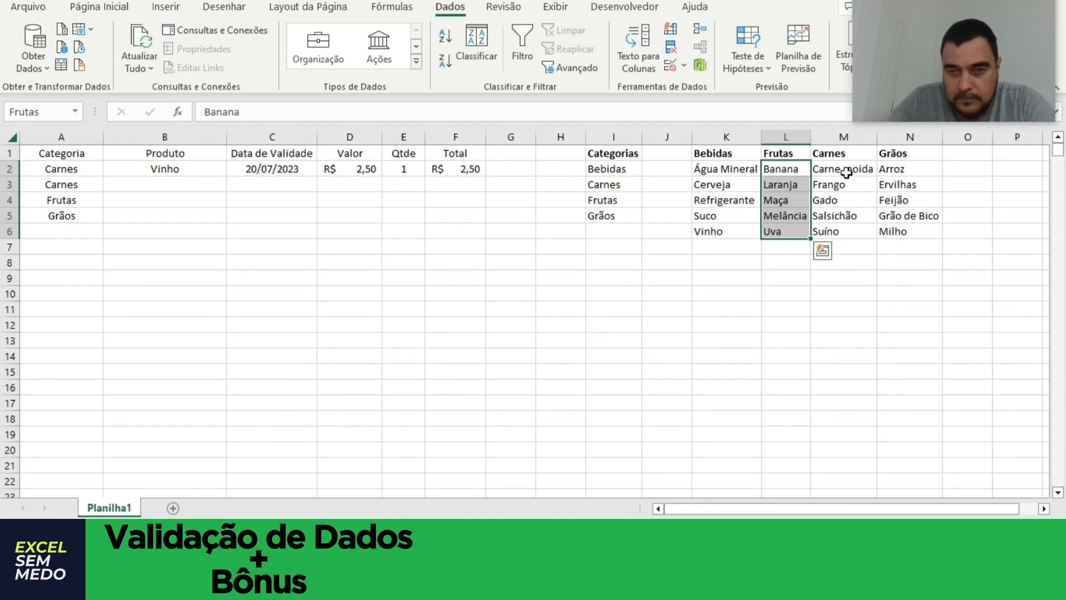
left_click_drag(844, 169, 843, 231)
left_click(49, 110)
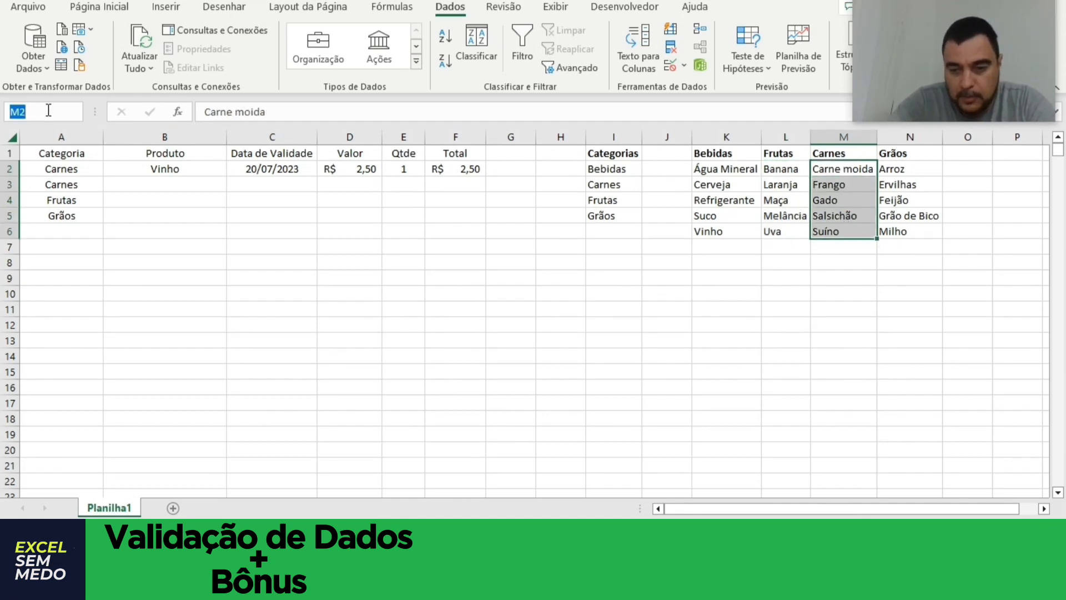
type("C")
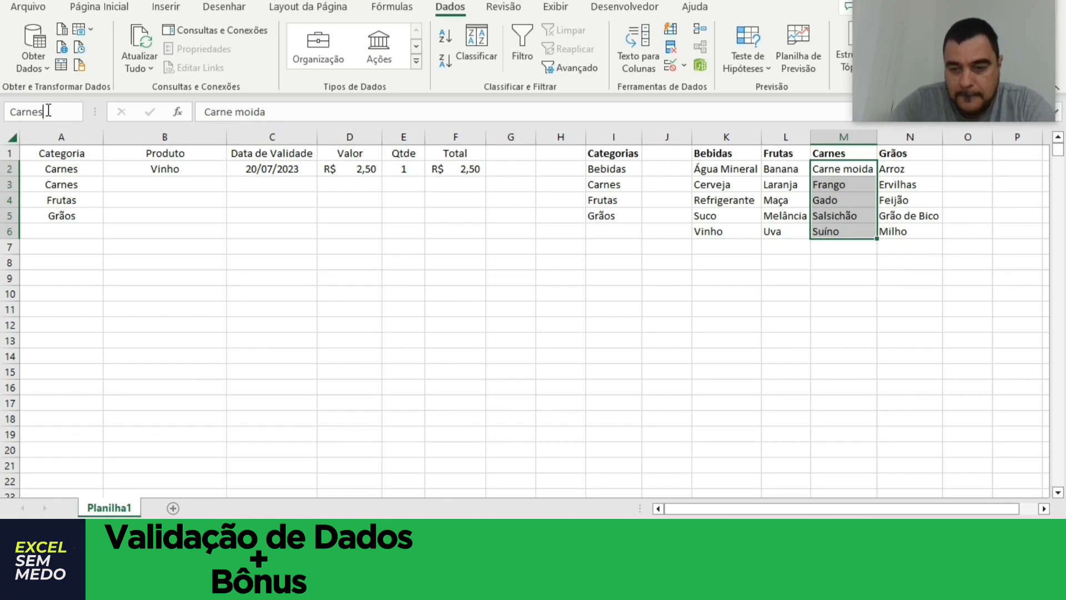
type("arnes")
key("Return")
Name the range N2:N6 Grãos and check the names of the Carnes and Frutas ranges.
left_click_drag(901, 169, 907, 233)
left_click(57, 113)
type("Gr")
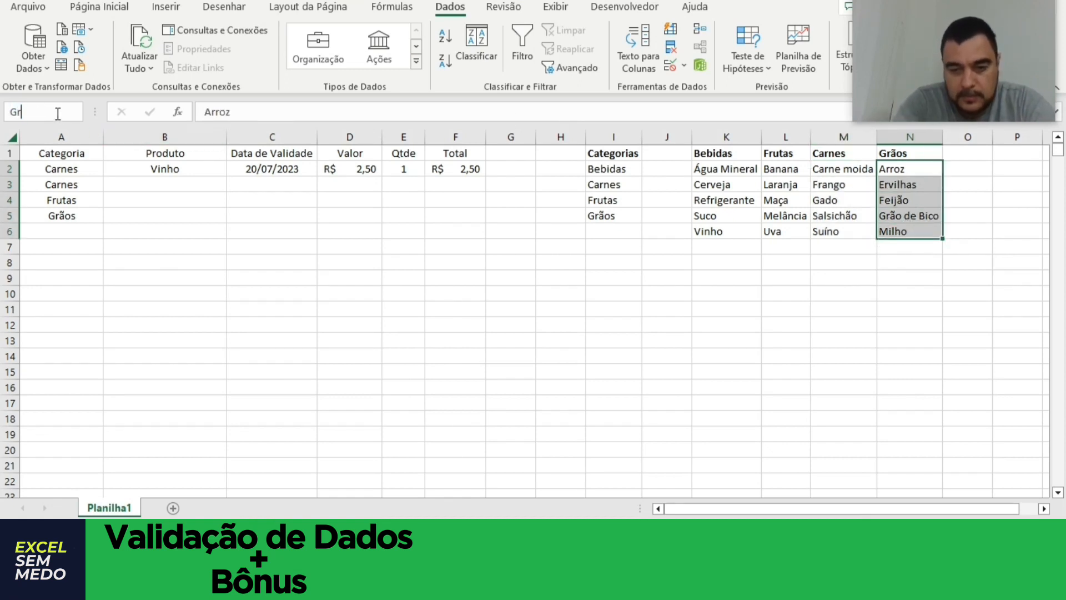
type("ãos")
key("Return")
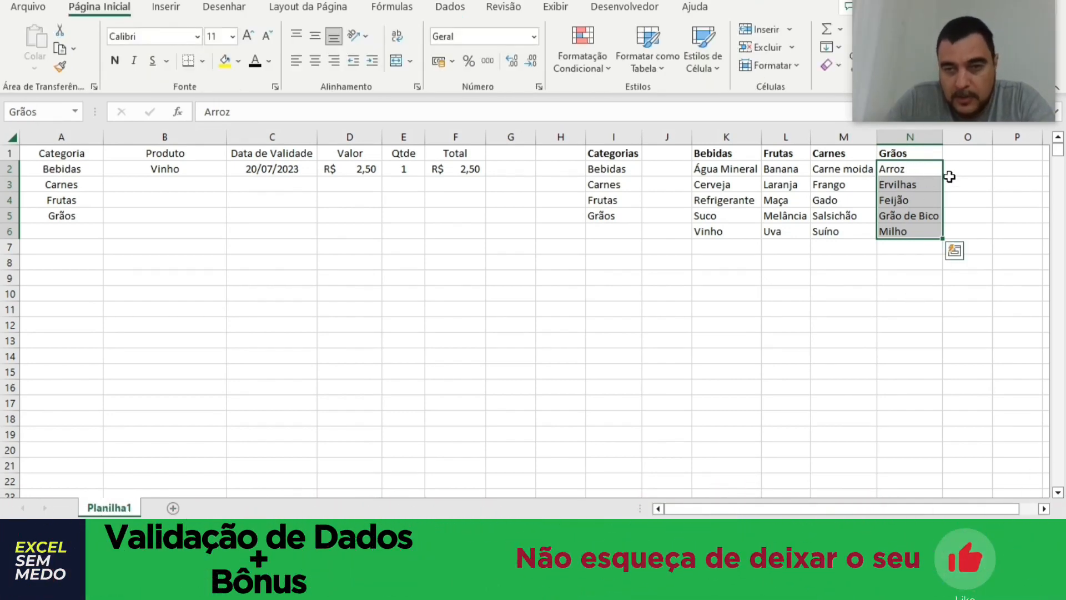
left_click_drag(841, 169, 841, 231)
left_click_drag(783, 168, 786, 231)
Apply list validation (Lista) to cell B2, using =indireto($A$2) as the source.
left_click(202, 168)
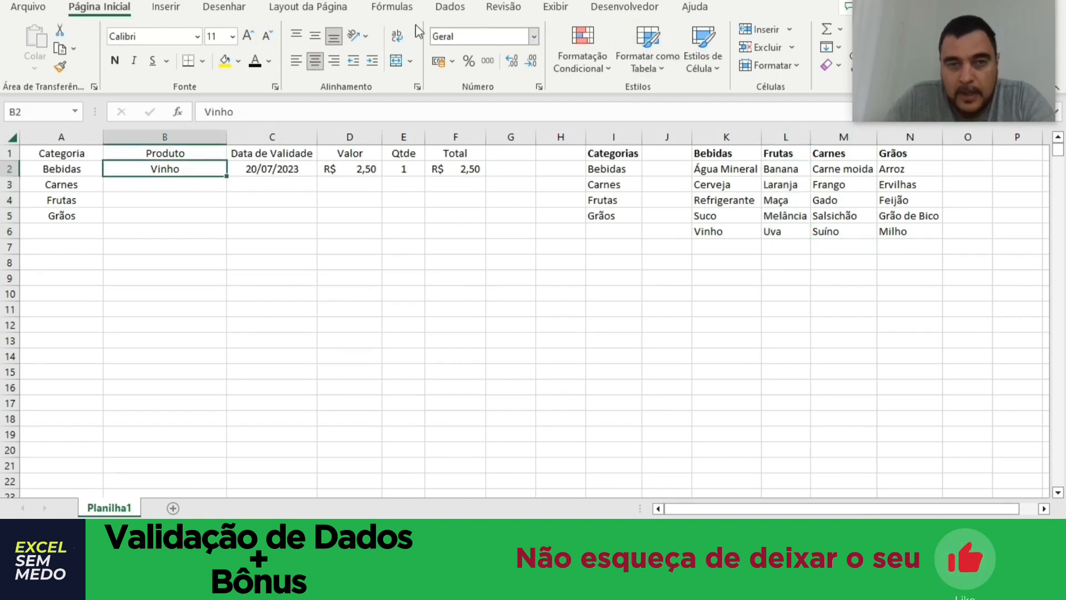
left_click(444, 8)
left_click(684, 68)
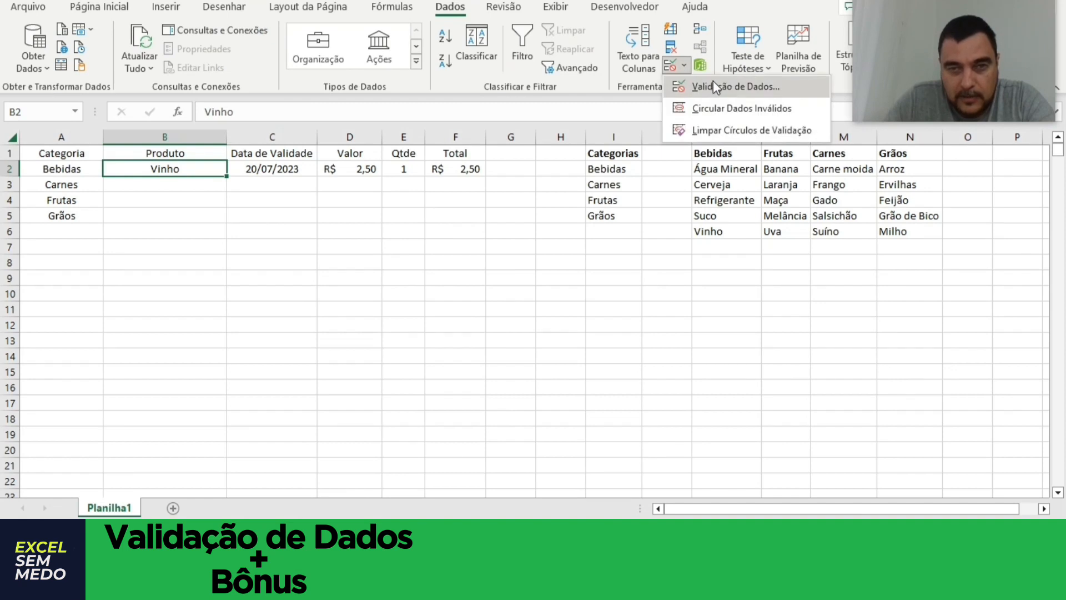
left_click(714, 83)
left_click(480, 292)
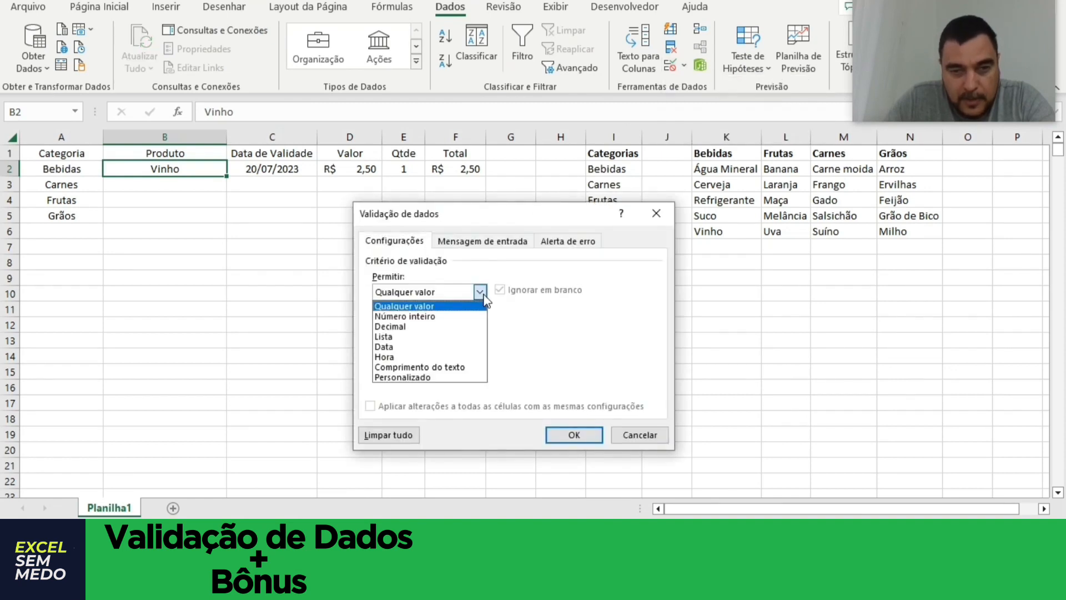
left_click(428, 337)
left_click(473, 354)
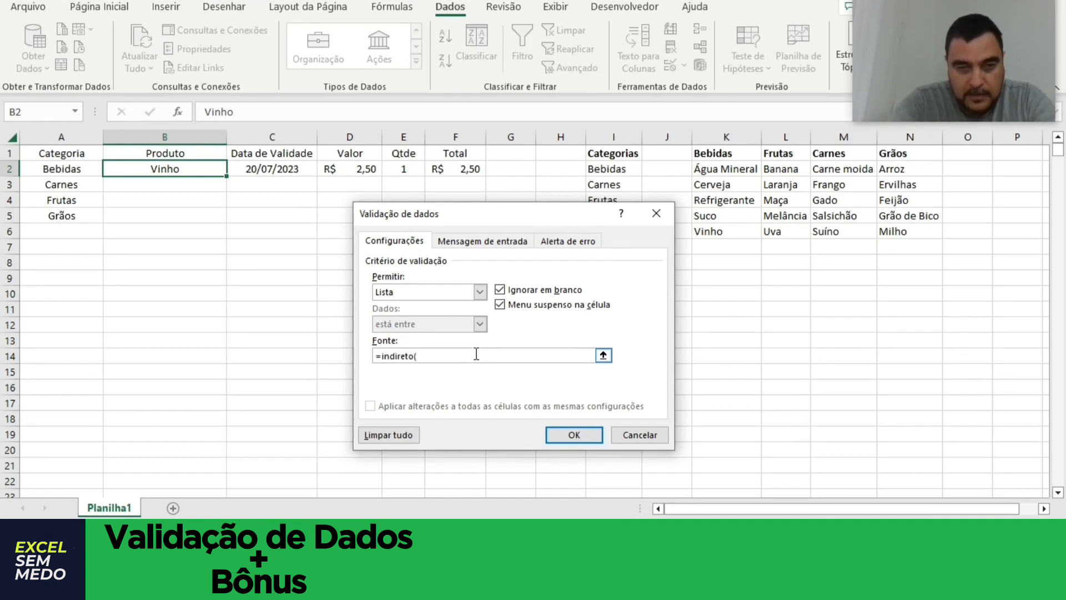
type("=indireto(")
left_click(75, 168)
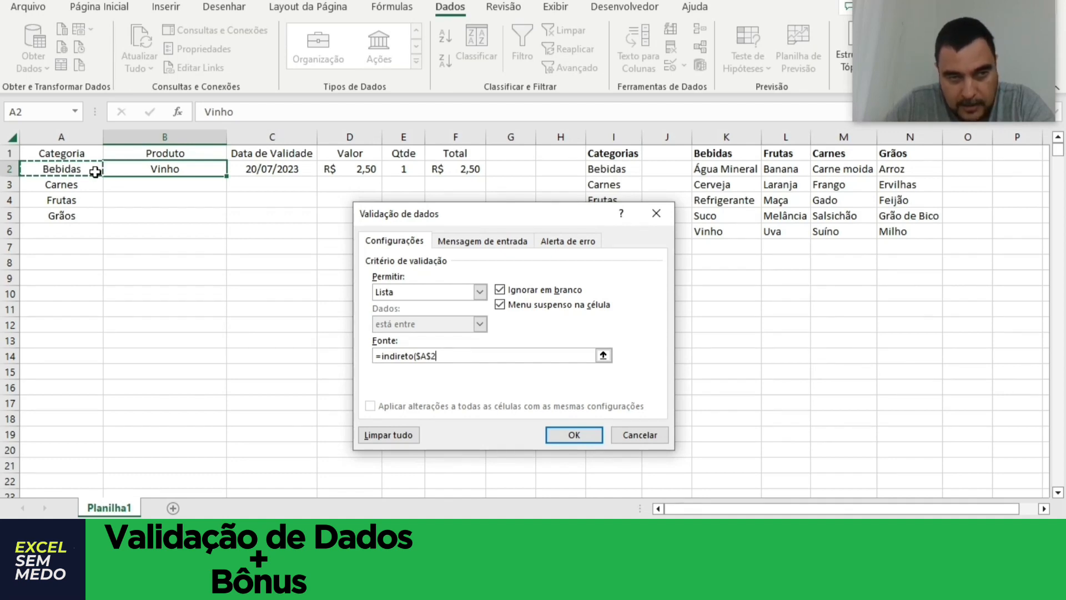
type(")")
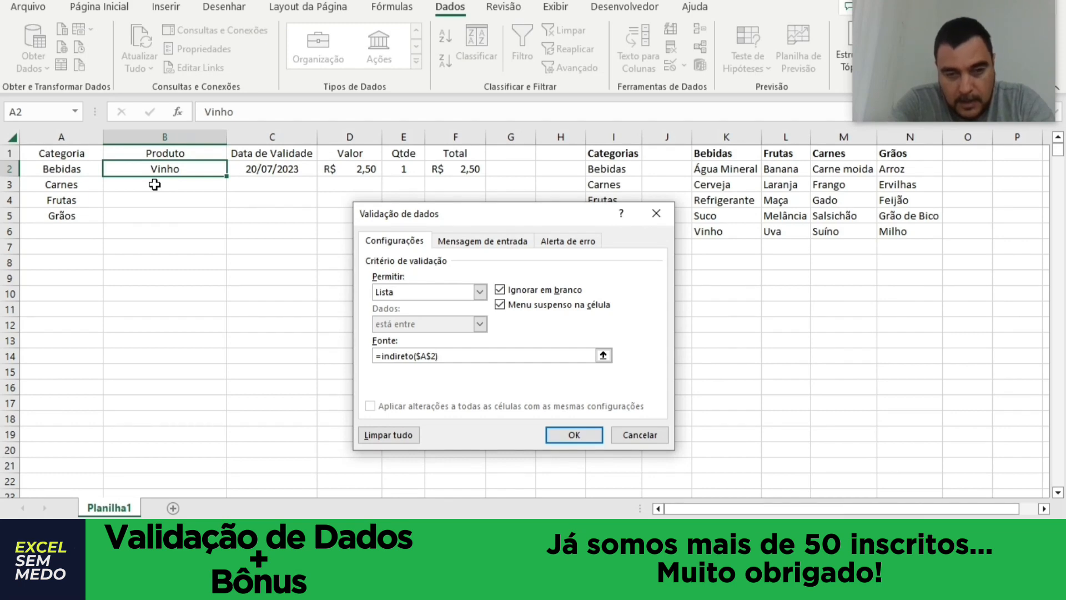
key("Return")
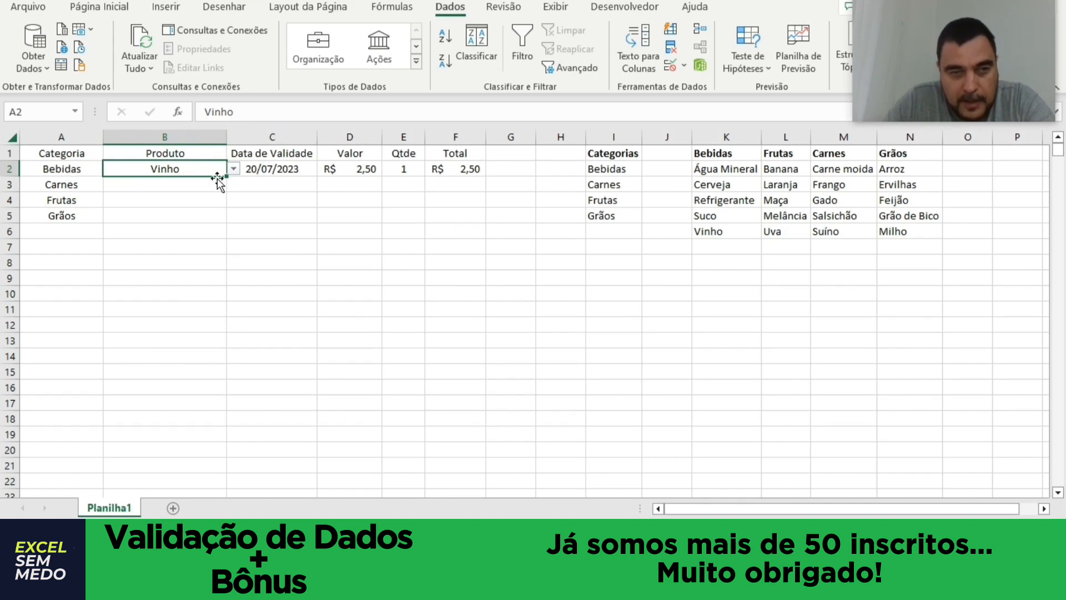
Test the dependent list by choosing Refrigerante in B2, and Gado after changing the category in A2 to Carnes.
left_click(234, 168)
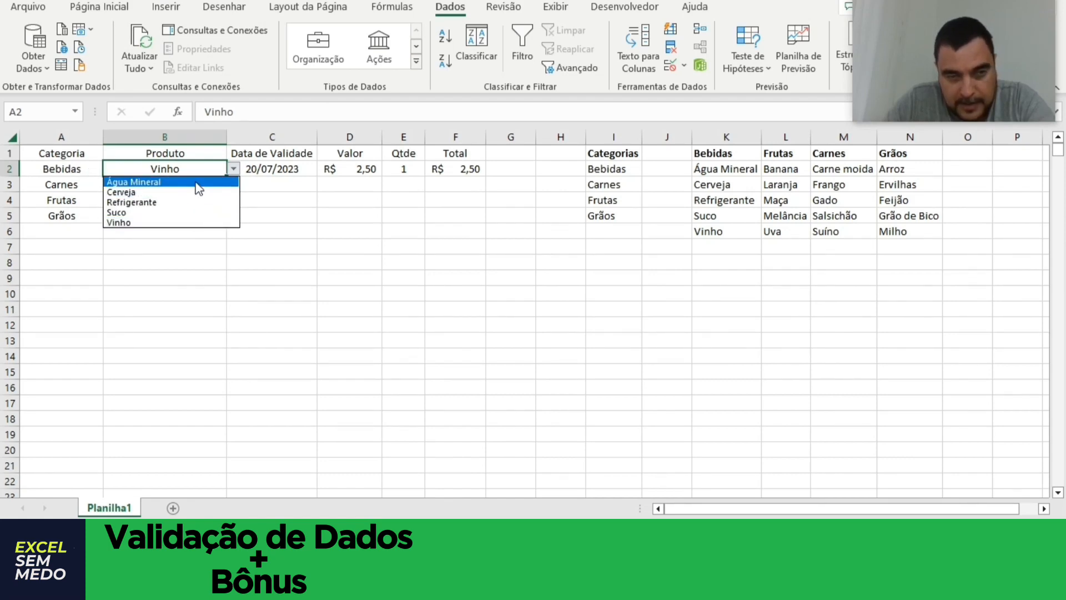
left_click(200, 201)
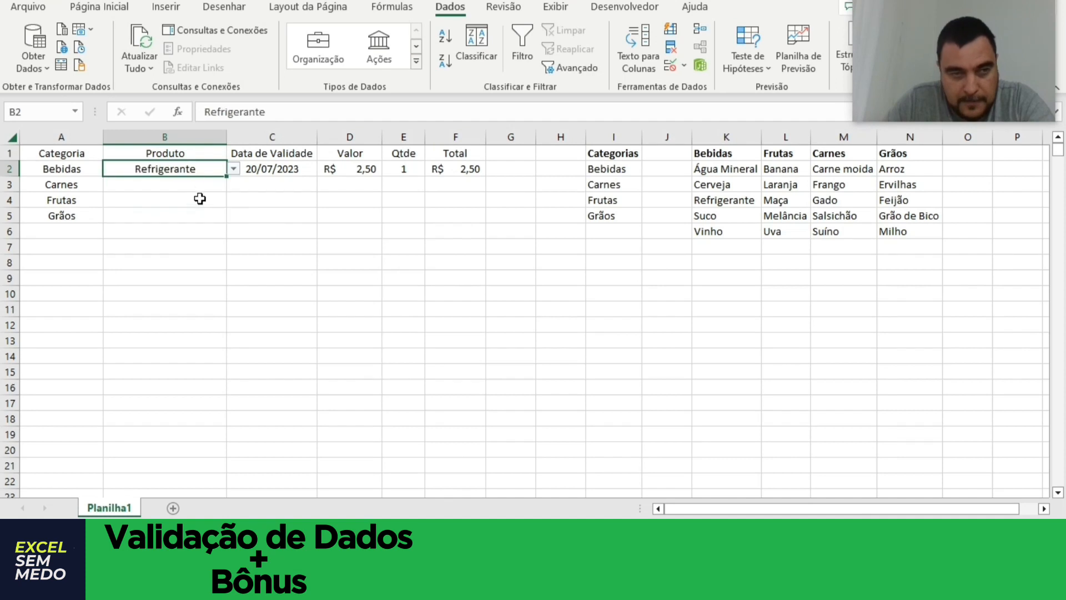
left_click(96, 172)
left_click(112, 170)
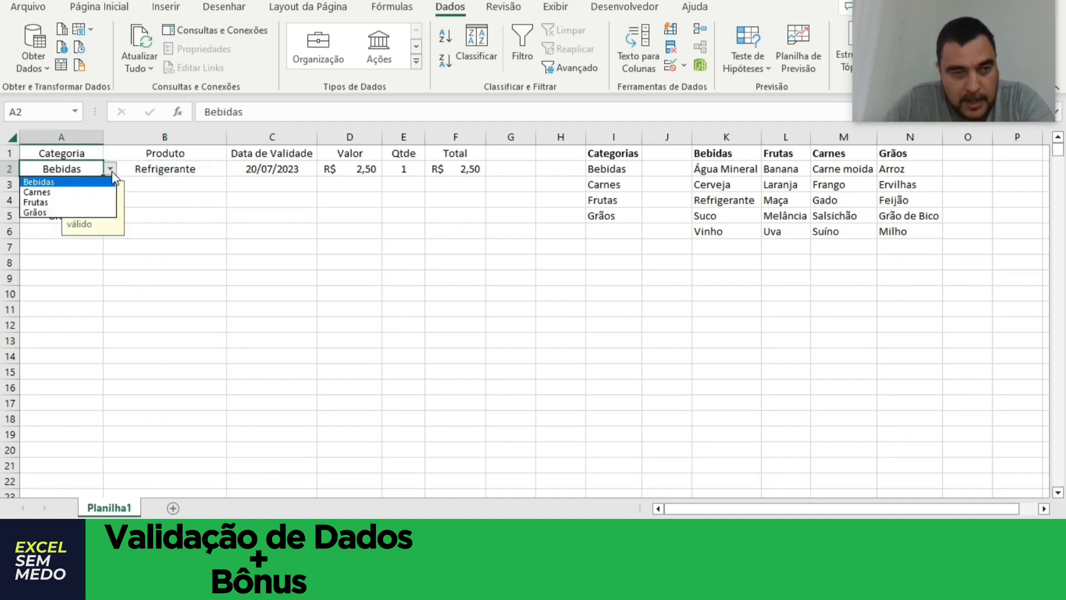
left_click(86, 192)
left_click(214, 171)
left_click(234, 169)
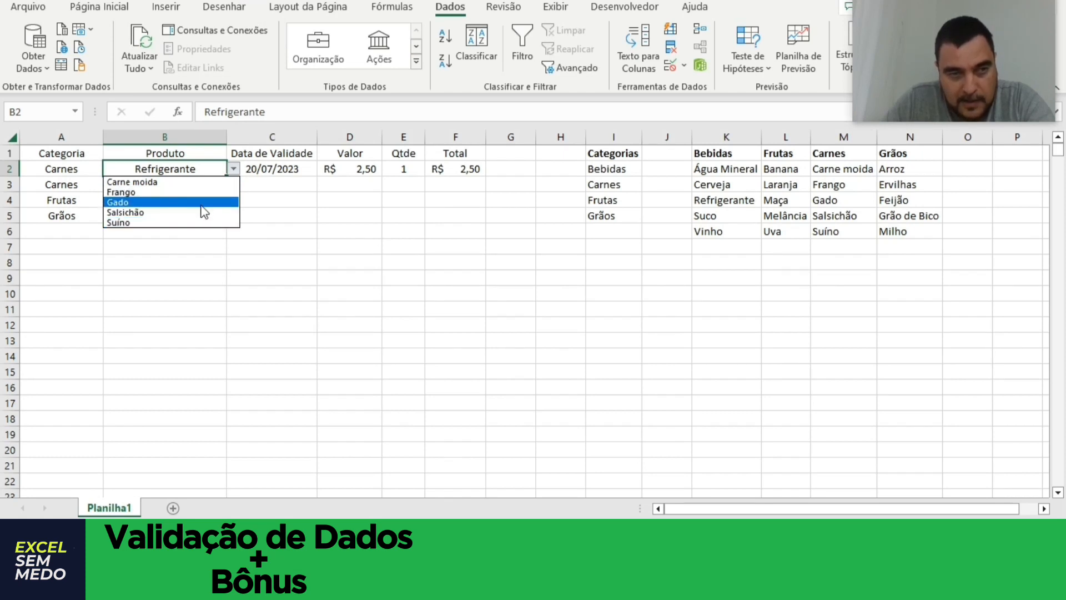
left_click(203, 203)
Change the category in A2 to Frutas and choose Melância as the product in B2.
left_click(103, 170)
left_click(111, 168)
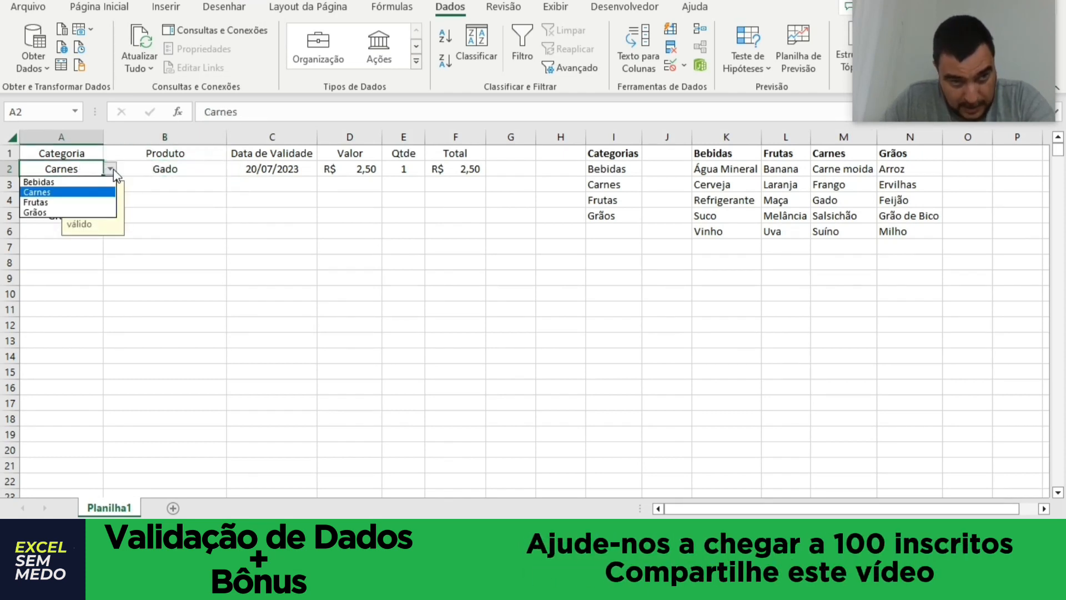
left_click(85, 201)
left_click(222, 169)
left_click(233, 169)
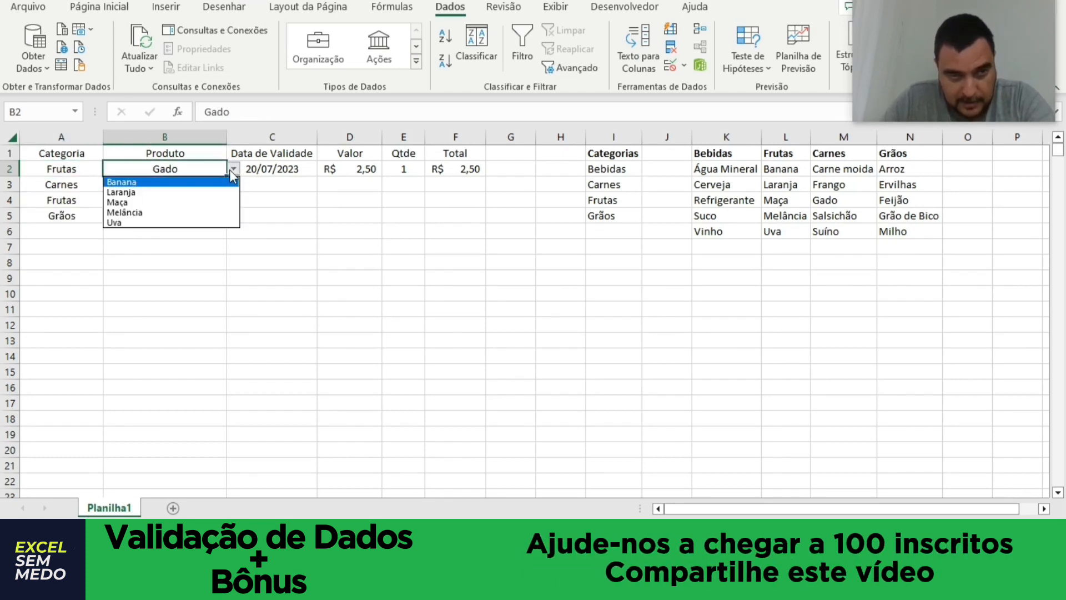
left_click(220, 213)
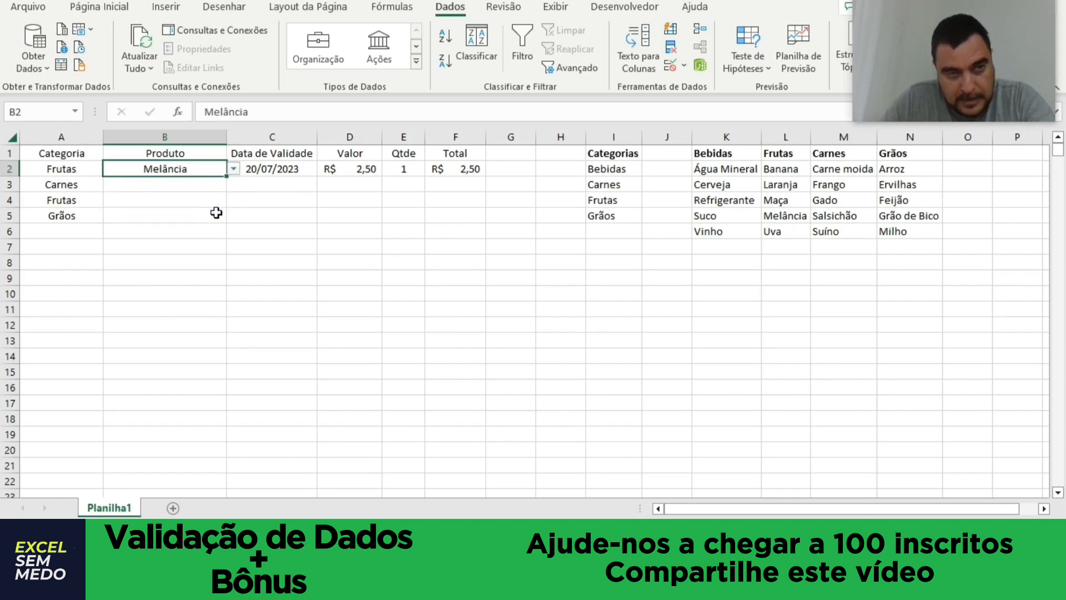
Change the category in A2 to Grãos and choose Grão de Bico as the product in B2.
left_click(83, 168)
left_click(111, 169)
left_click(89, 213)
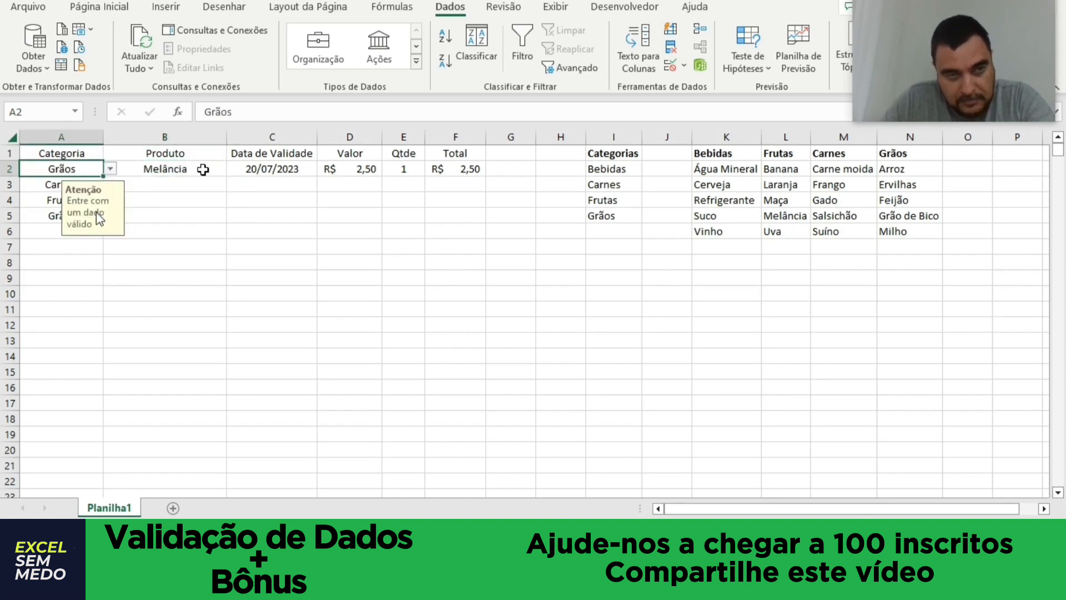
left_click(211, 169)
left_click(233, 169)
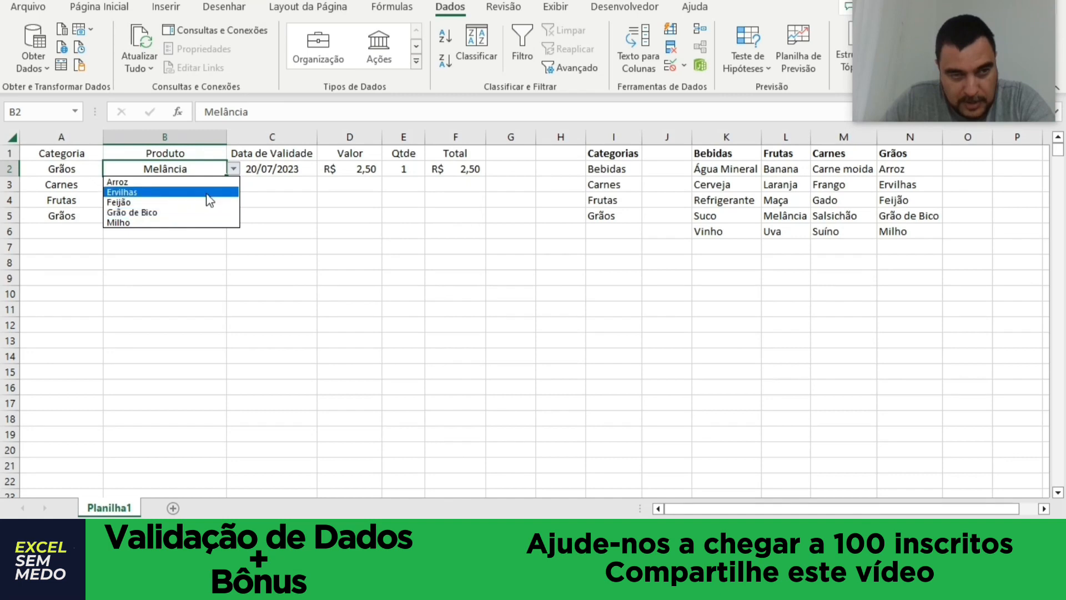
left_click(209, 213)
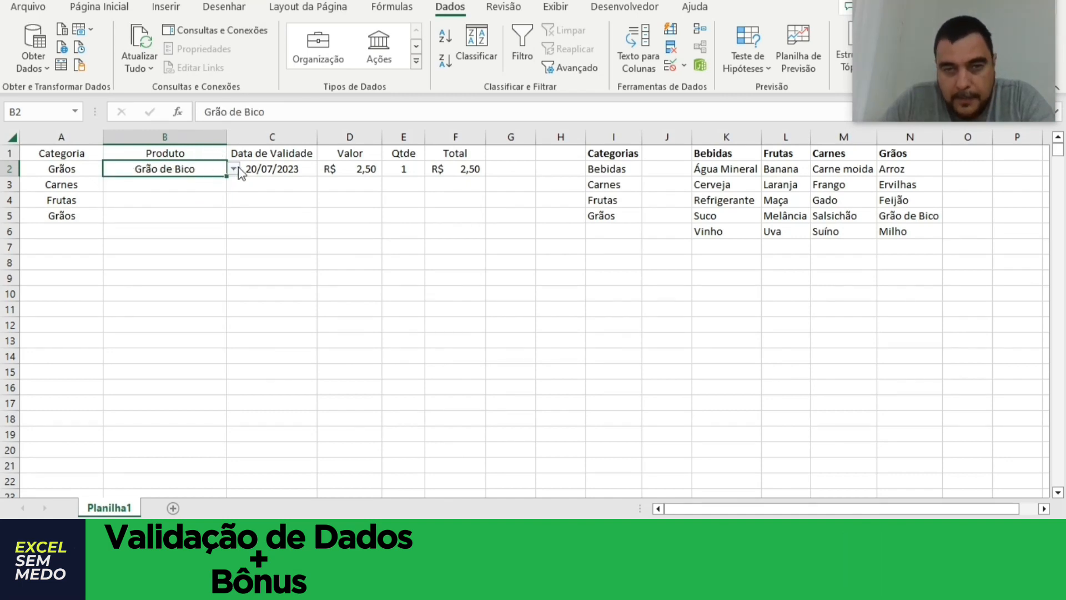
Change the source of B2's list validation to the relative reference =INDIRETO(A2).
left_click(684, 65)
left_click(718, 85)
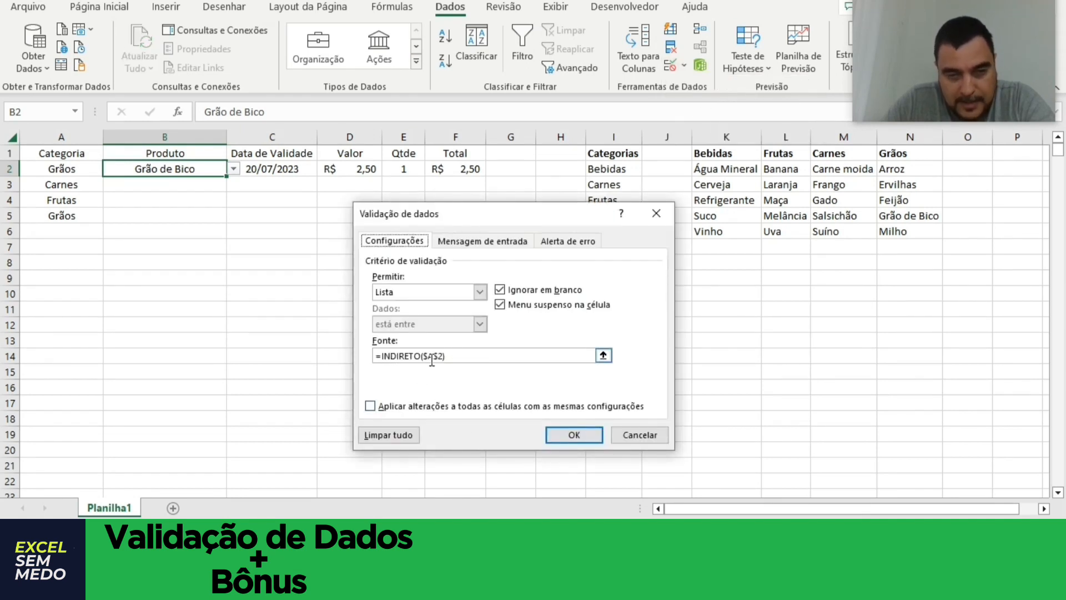
left_click(459, 356)
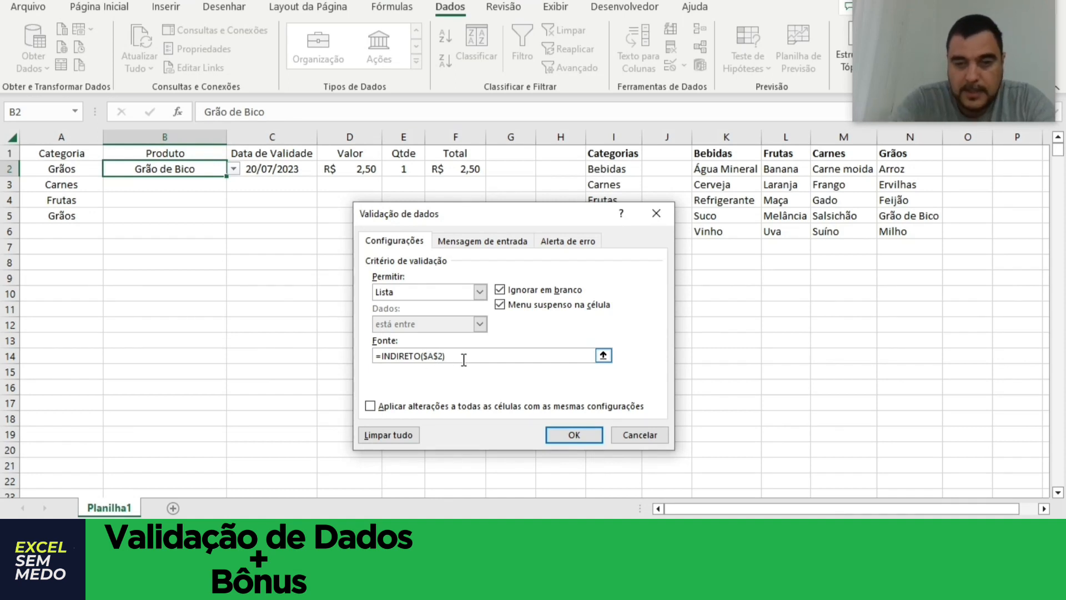
key("Delete")
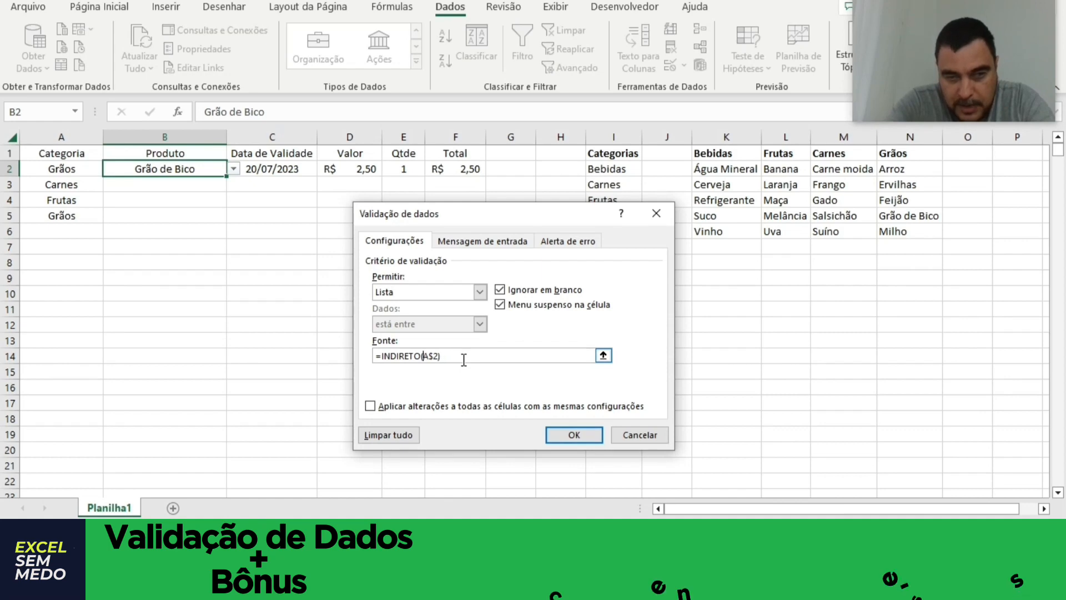
key("Right")
key("Delete")
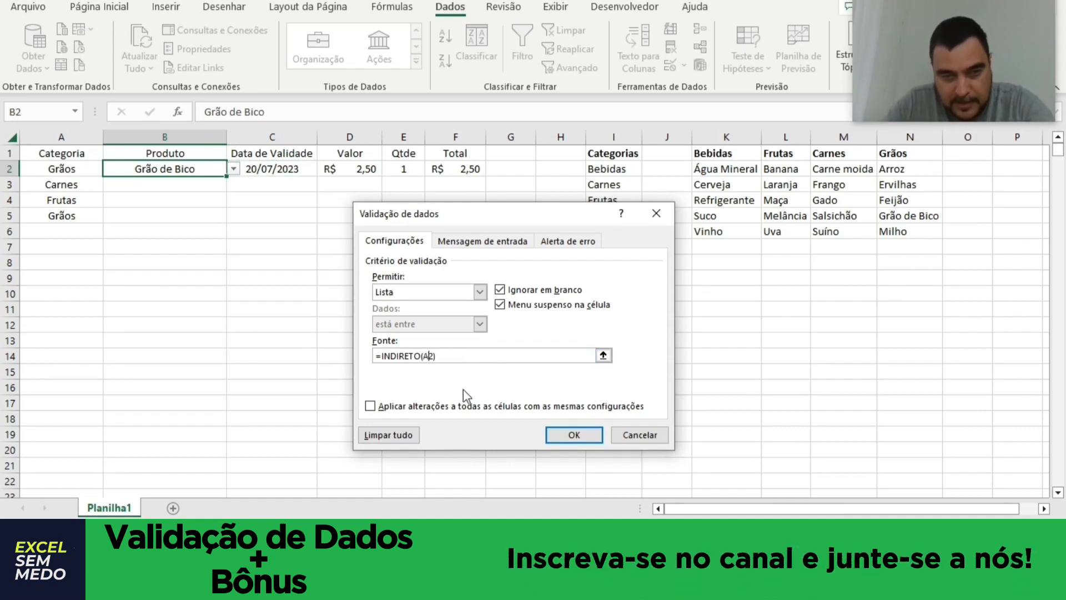
left_click(589, 440)
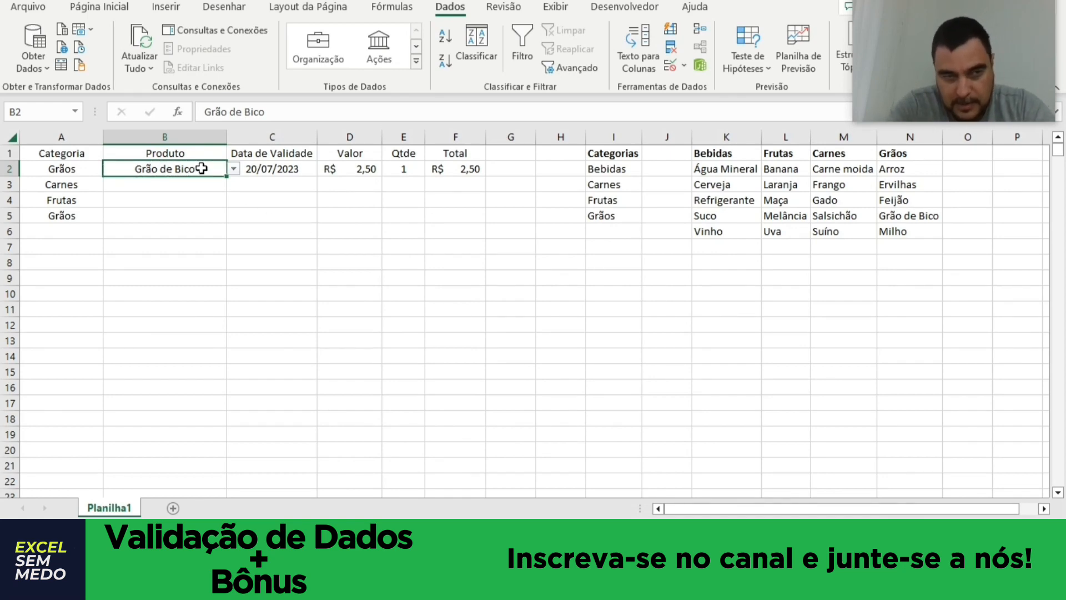
Clear the product in B2 and copy the cell with its validation over B2:B20.
key("Delete")
key("ctrl+c")
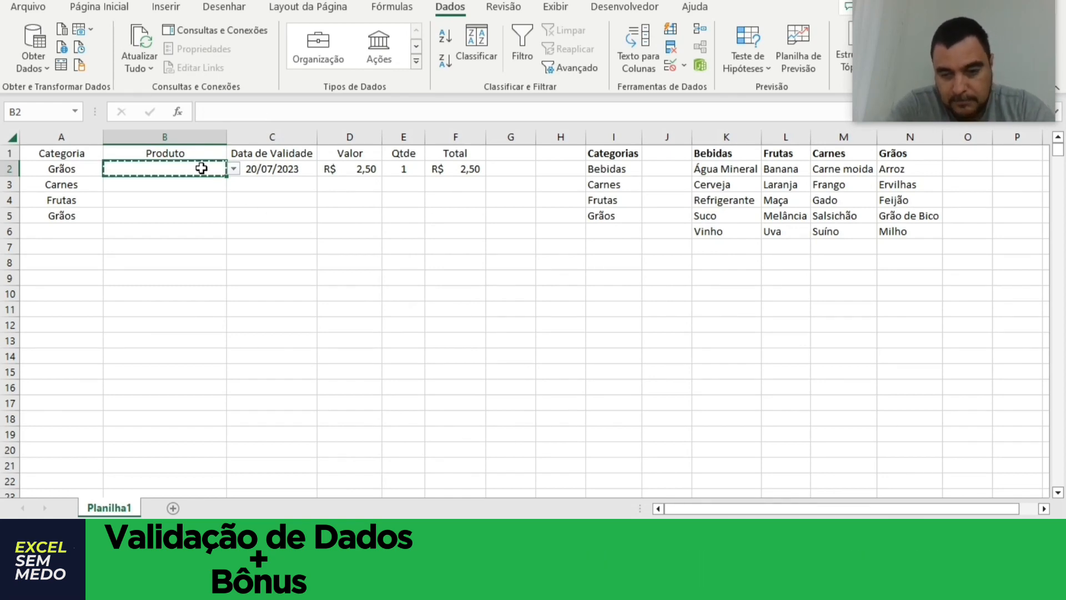
key("shift+Down")
key("shift+Down")
key("shift+Down")
key("shift+Down")
key("shift+Down")
key("shift+Down")
key("shift+Down")
key("shift+Down")
key("shift+Down")
key("shift+Down")
key("shift+Down")
key("shift+Down")
key("shift+Down")
key("shift+Down")
key("shift+Down")
key("shift+Down")
key("shift+Down")
key("shift+Down")
key("shift+Down")
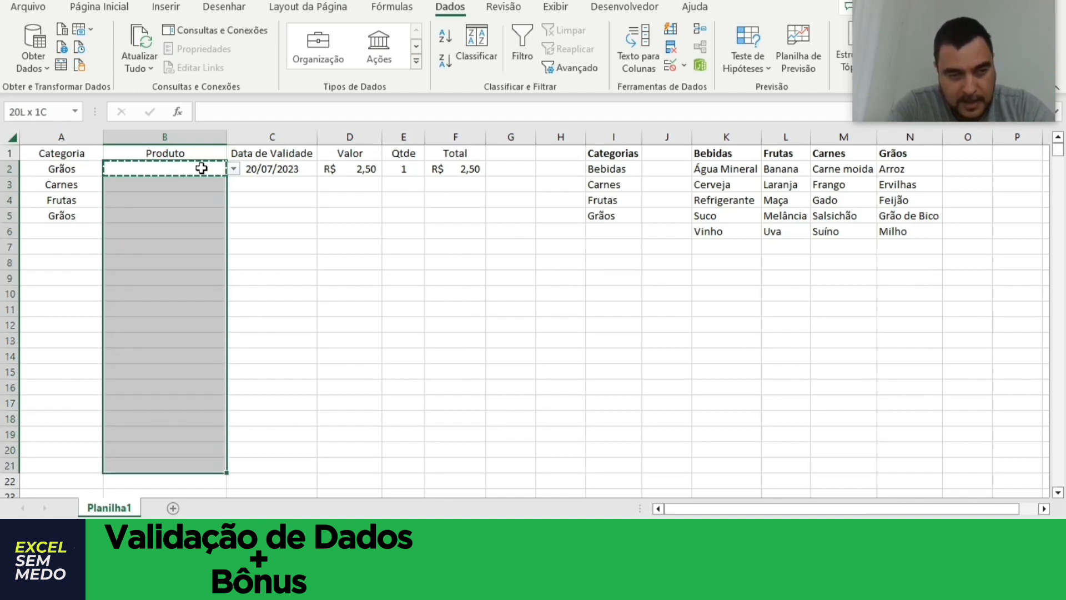
key("shift+Up")
key("ctrl+v")
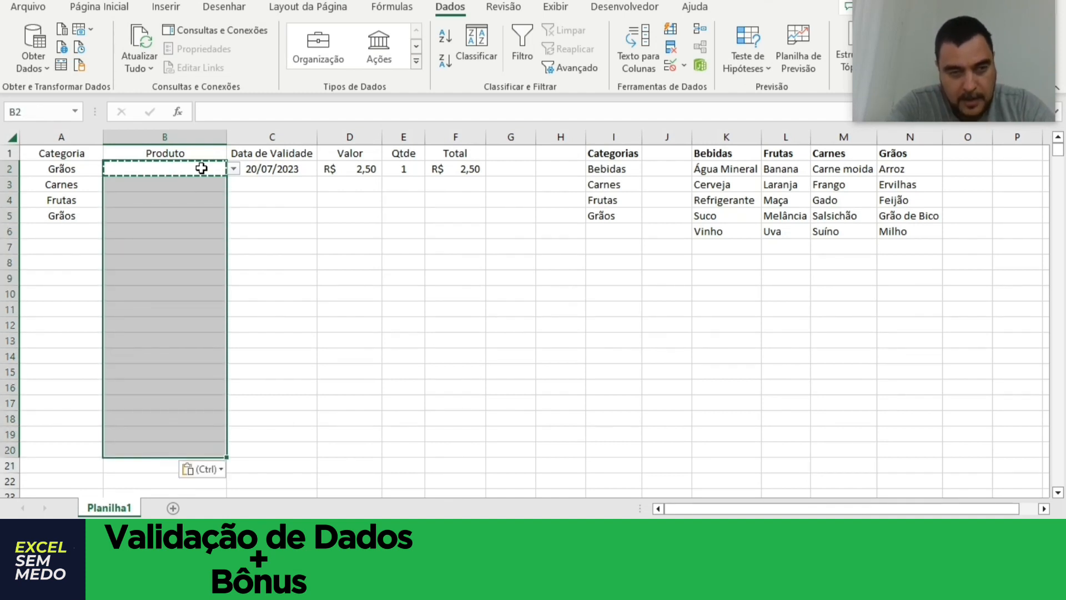
left_click(208, 184)
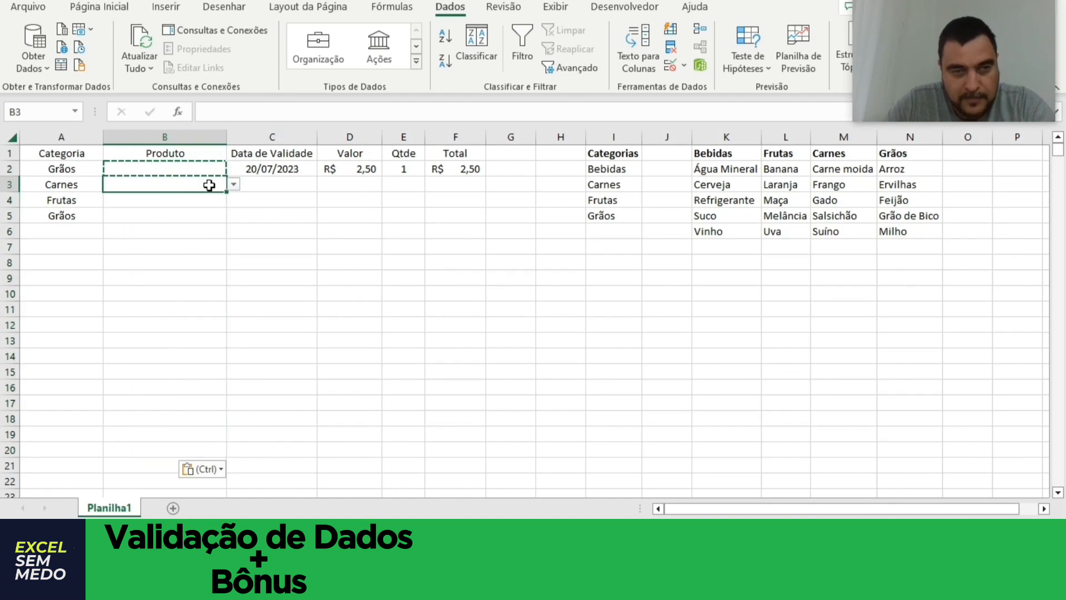
left_click(209, 201)
left_click(206, 230)
left_click(206, 248)
left_click(202, 203)
Choose Grão de Bico as the product in B2 and Gado in B3 from their dependent lists.
left_click(202, 172)
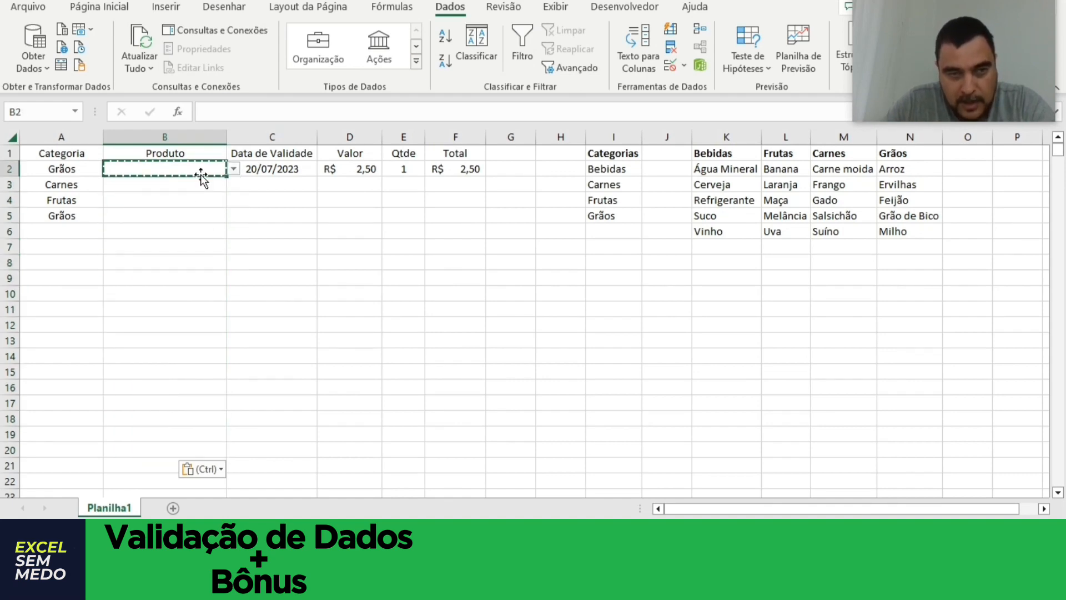
left_click(232, 169)
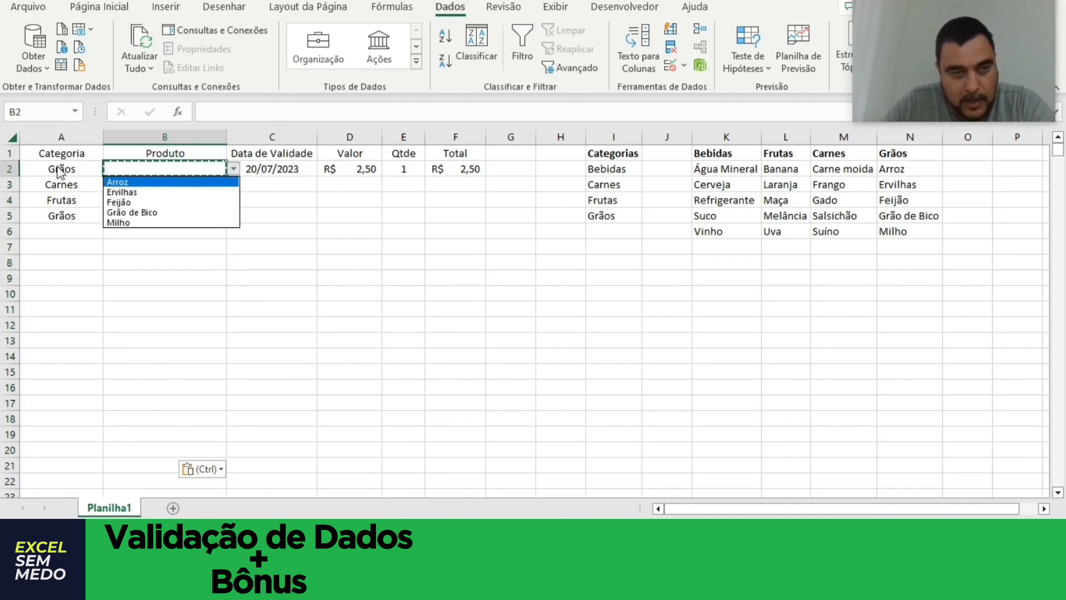
left_click(155, 211)
left_click(72, 185)
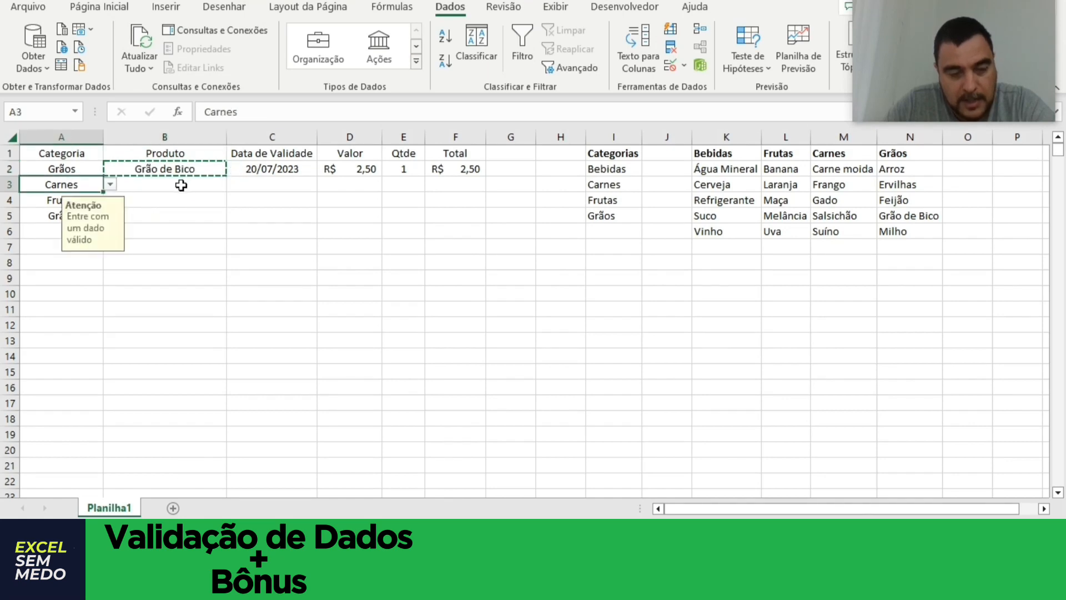
left_click(181, 185)
left_click(233, 185)
left_click(178, 219)
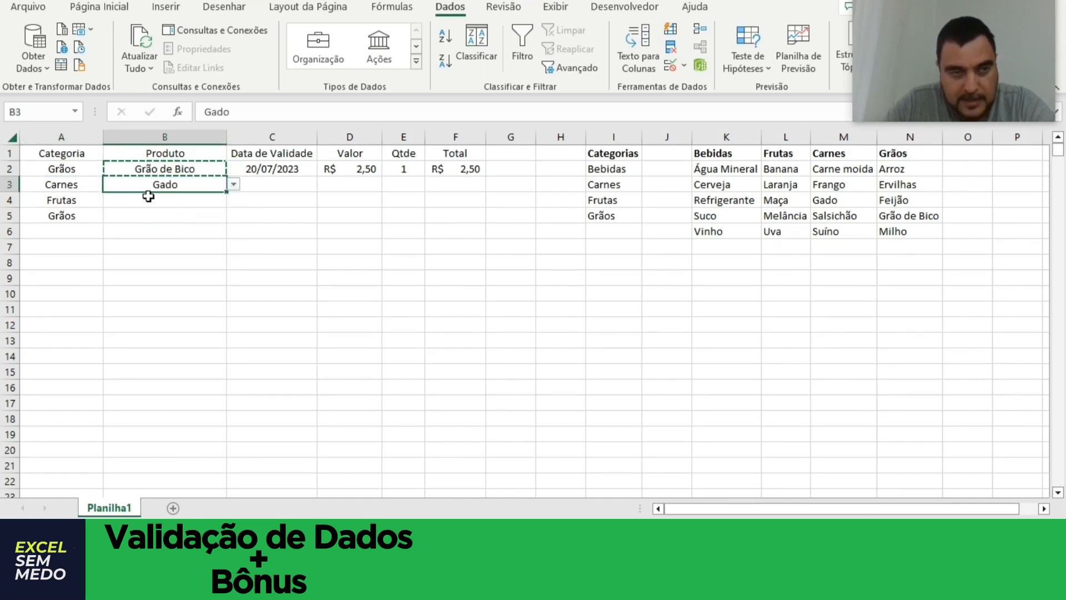
Choose Laranja as the product in B4 and Ervilhas in B5 from their dependent lists.
left_click(127, 199)
left_click(234, 200)
left_click(175, 222)
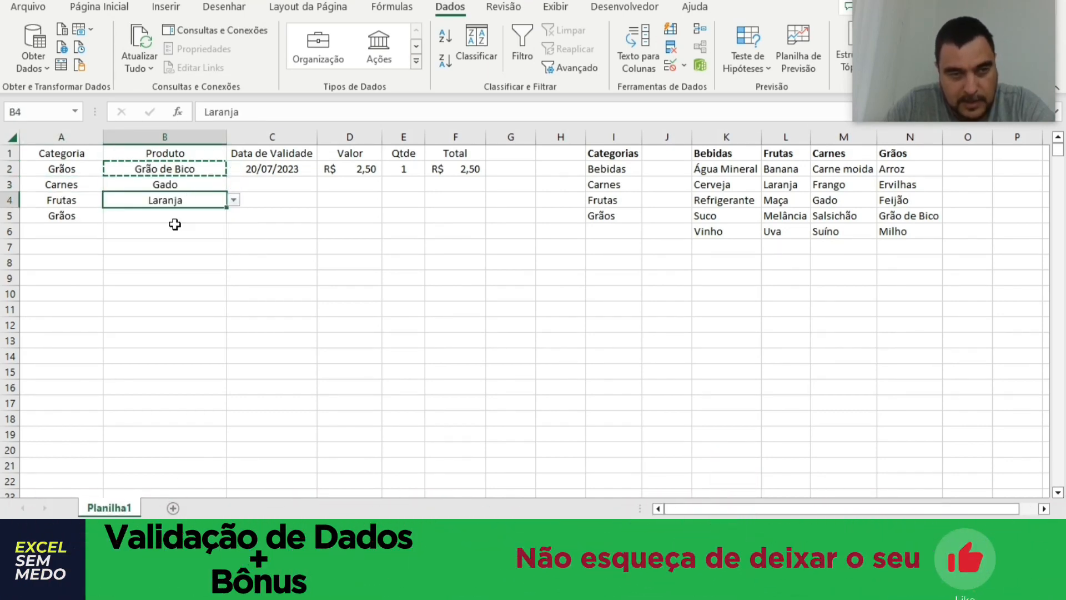
left_click(206, 213)
left_click(233, 216)
left_click(165, 238)
left_click(190, 228)
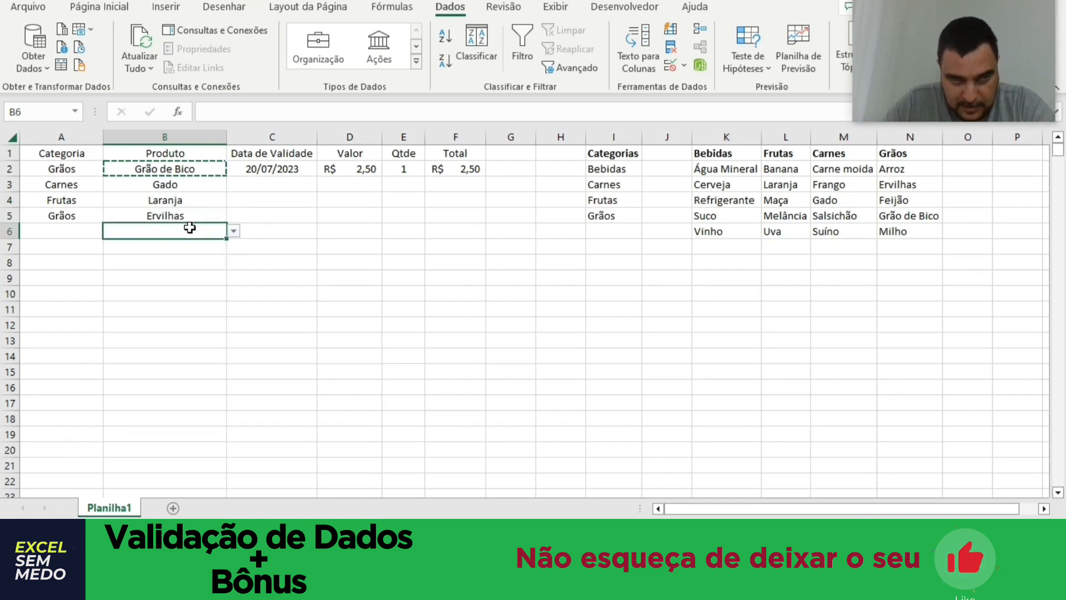
left_click(92, 237)
left_click(181, 238)
left_click(181, 273)
left_click(197, 220)
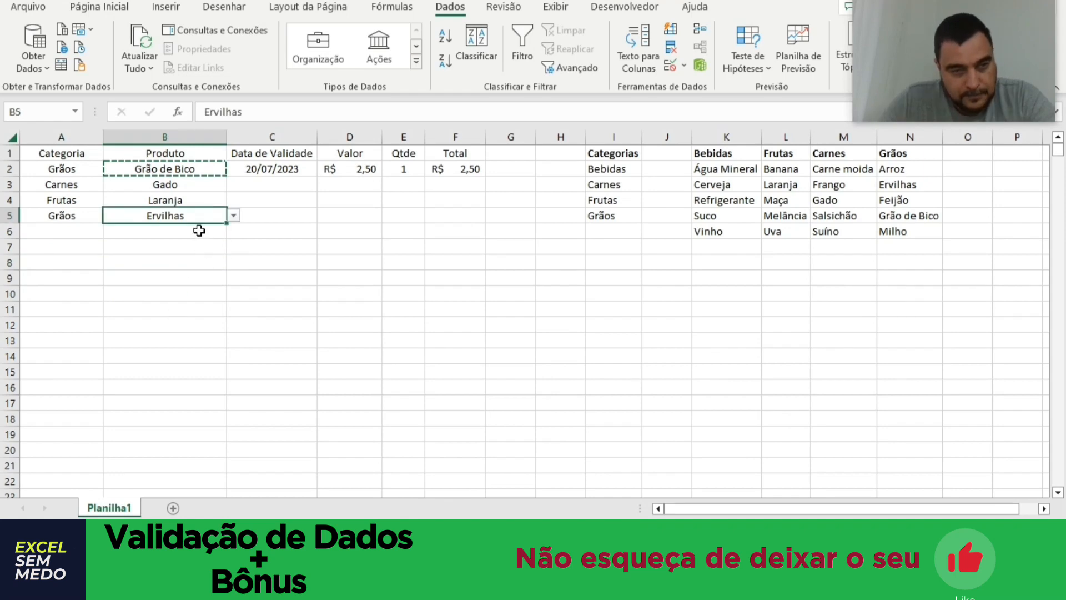
left_click(199, 228)
left_click(199, 221)
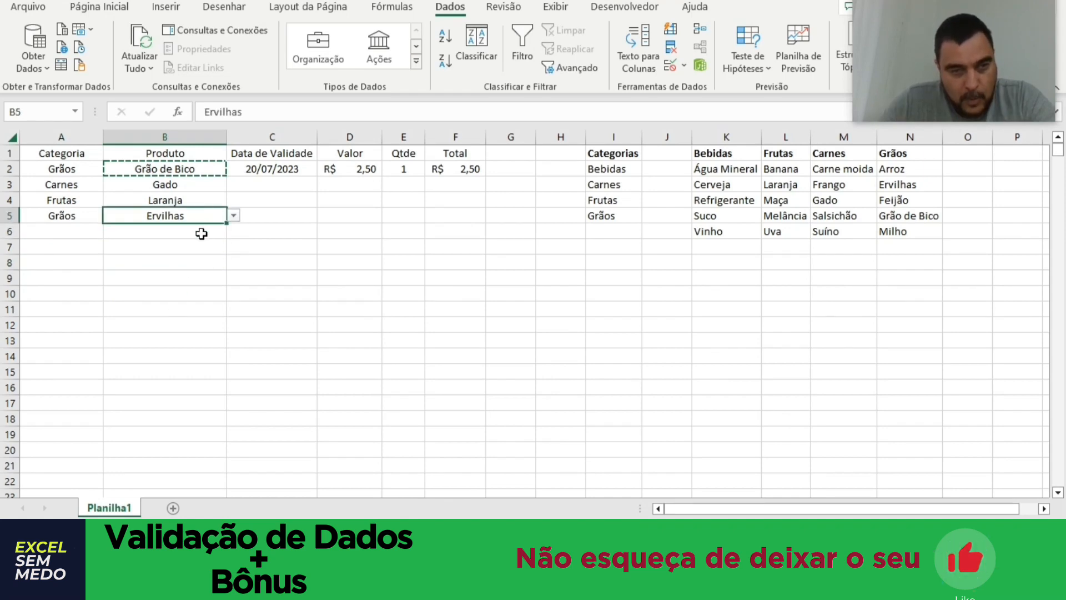
left_click(201, 234)
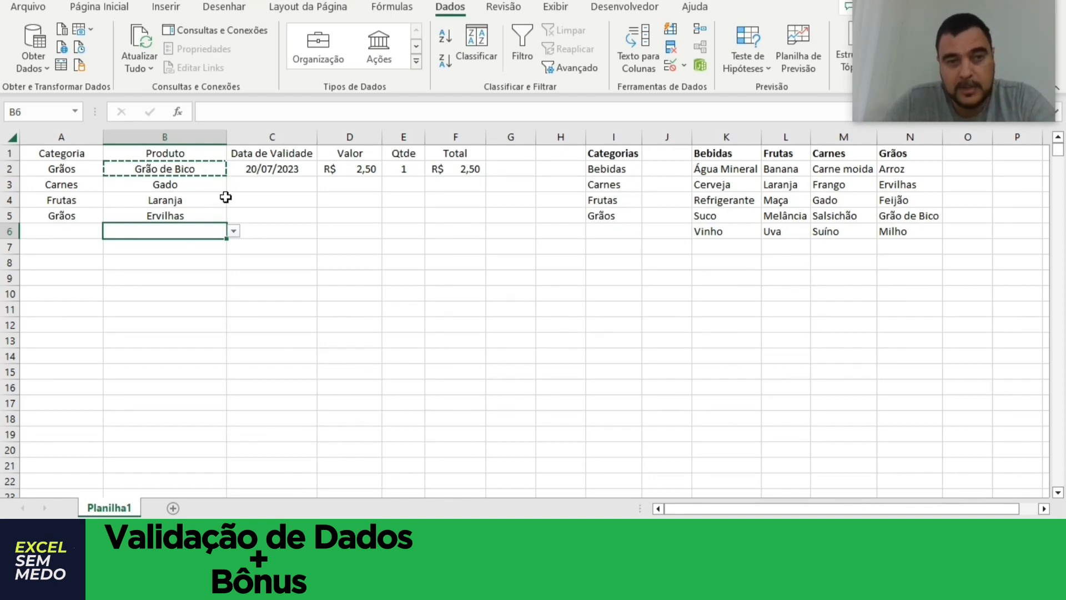
left_click(198, 186)
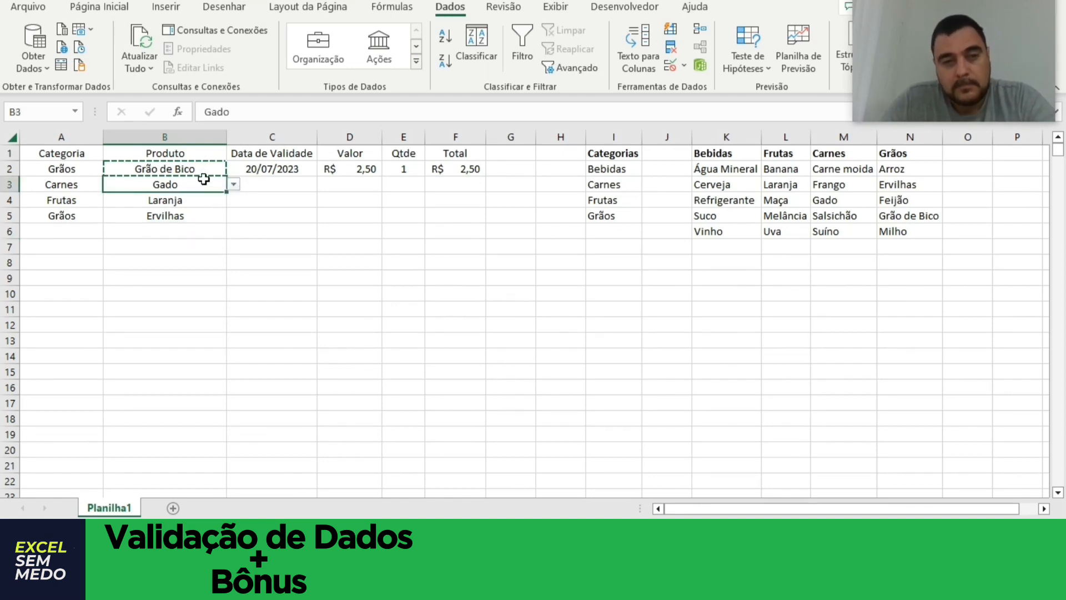